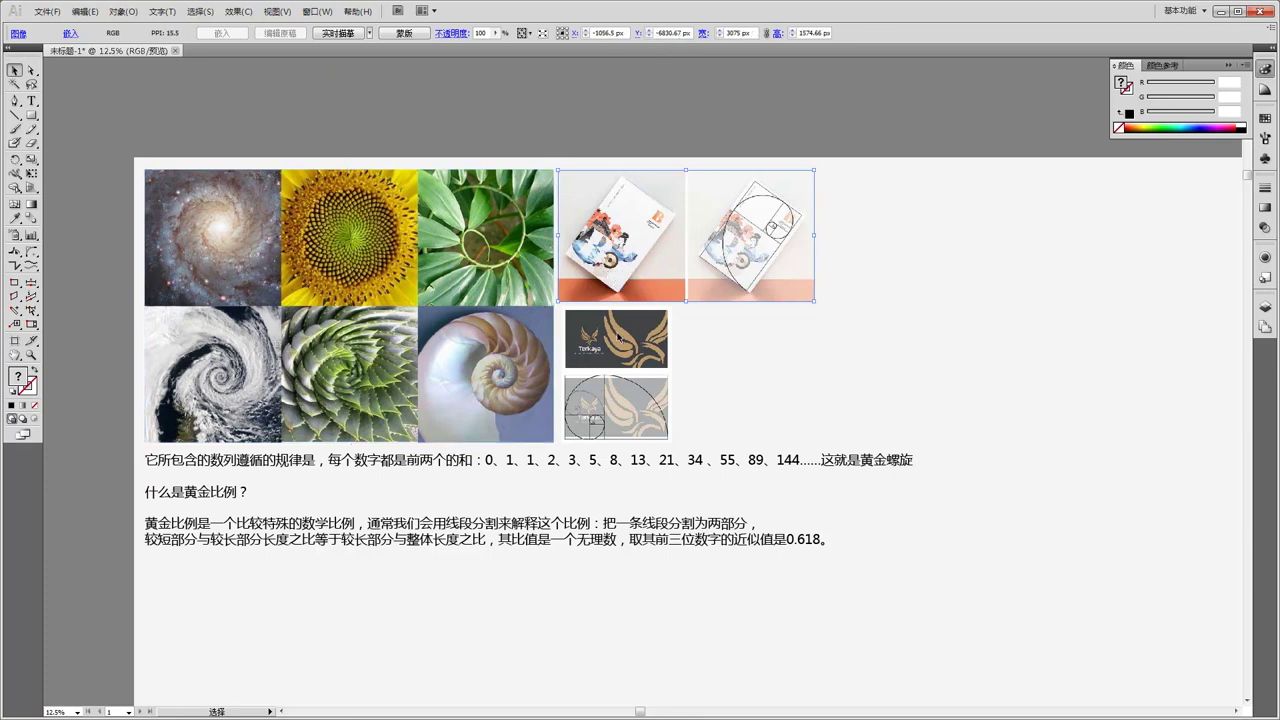
Step: Deselect the book cover image and read through the golden spiral and golden ratio notes below the pictures
key(ctrl+shift+a)
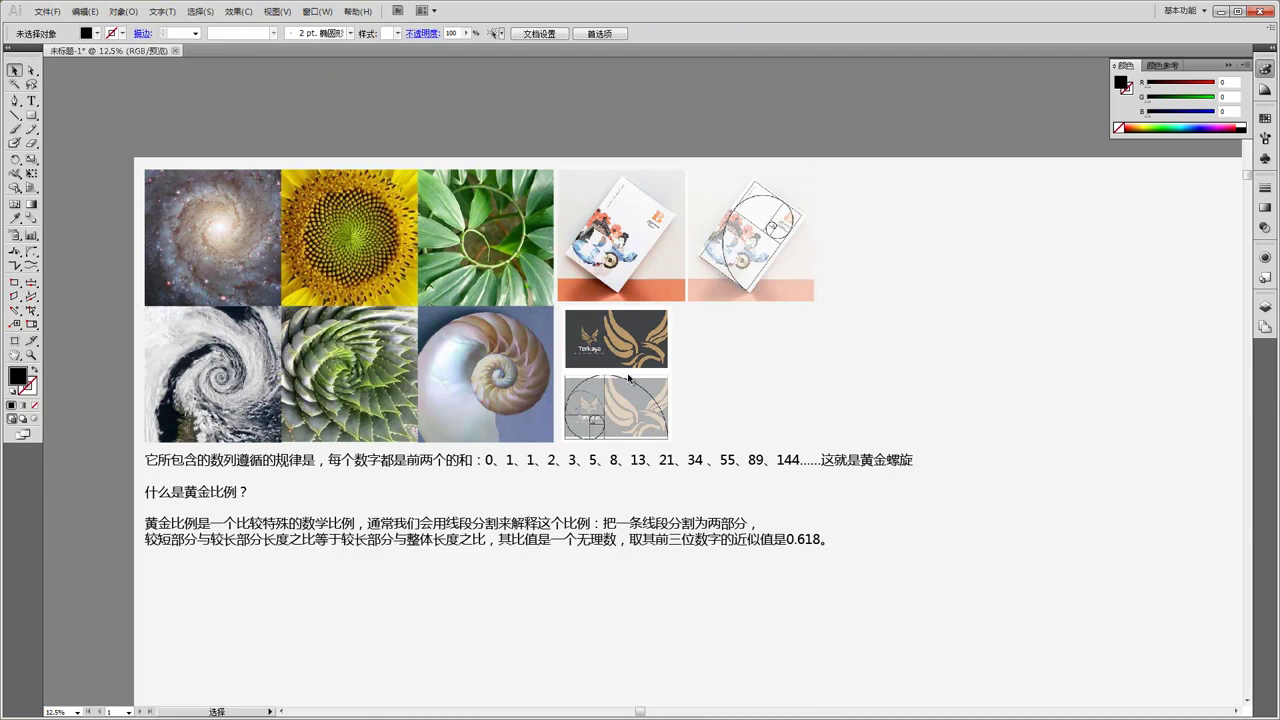
scroll(628, 380, down, 2)
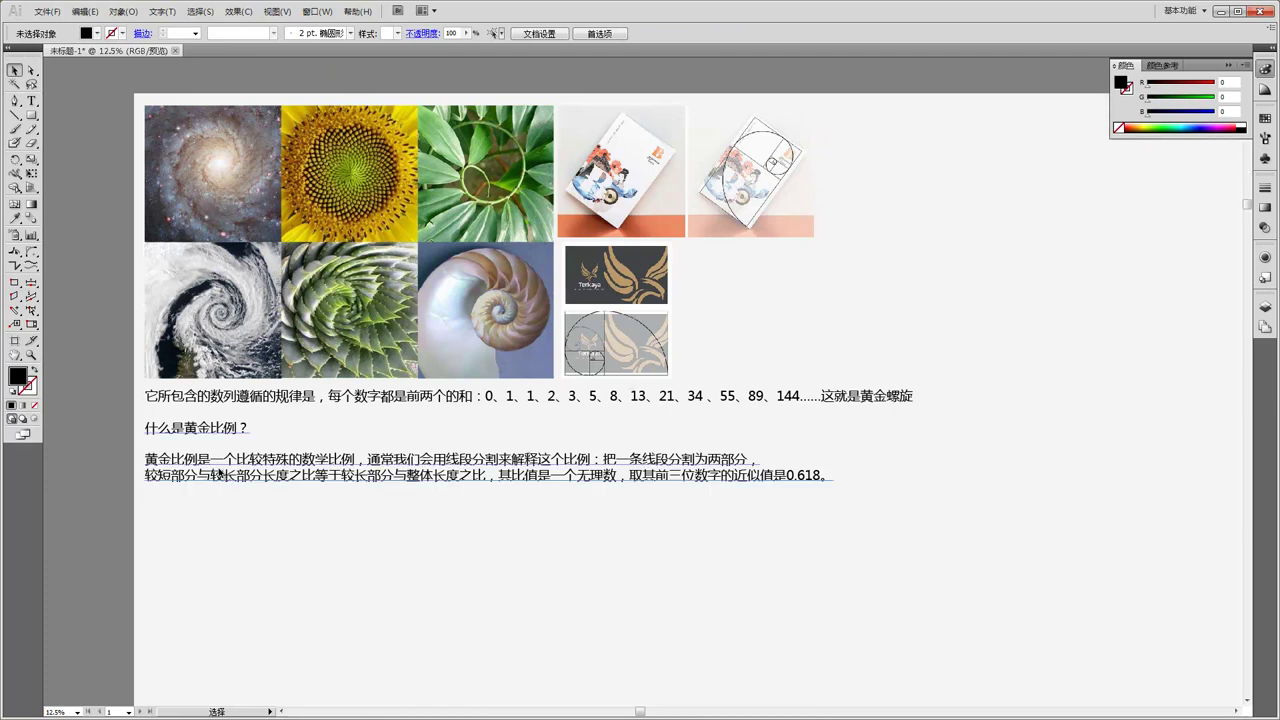
scroll(249, 485, down, 1)
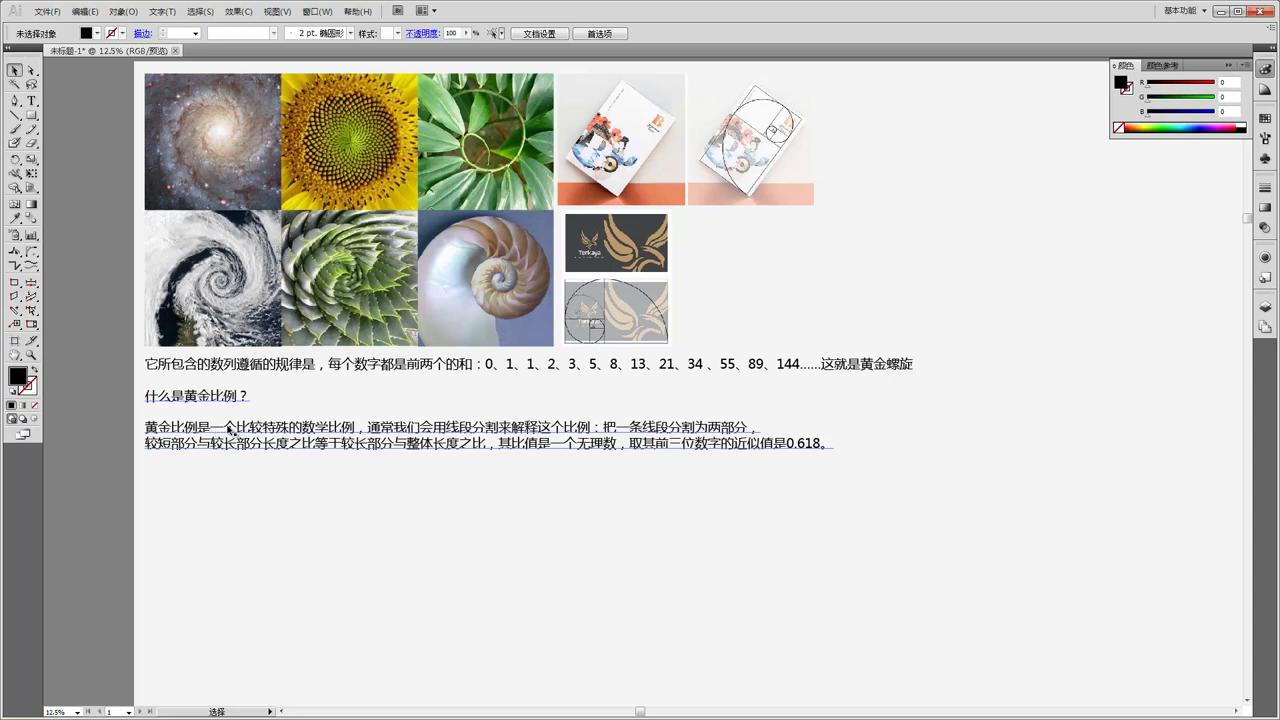
scroll(313, 432, up, 1)
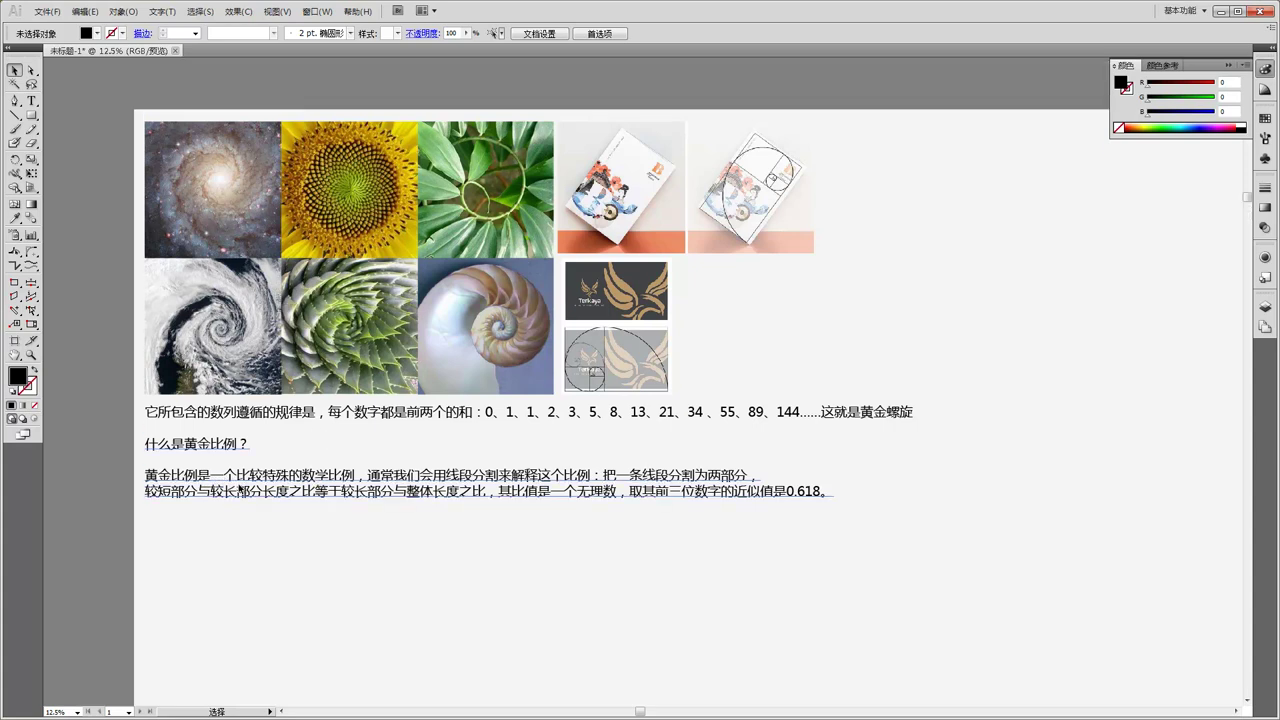
scroll(243, 487, down, 1)
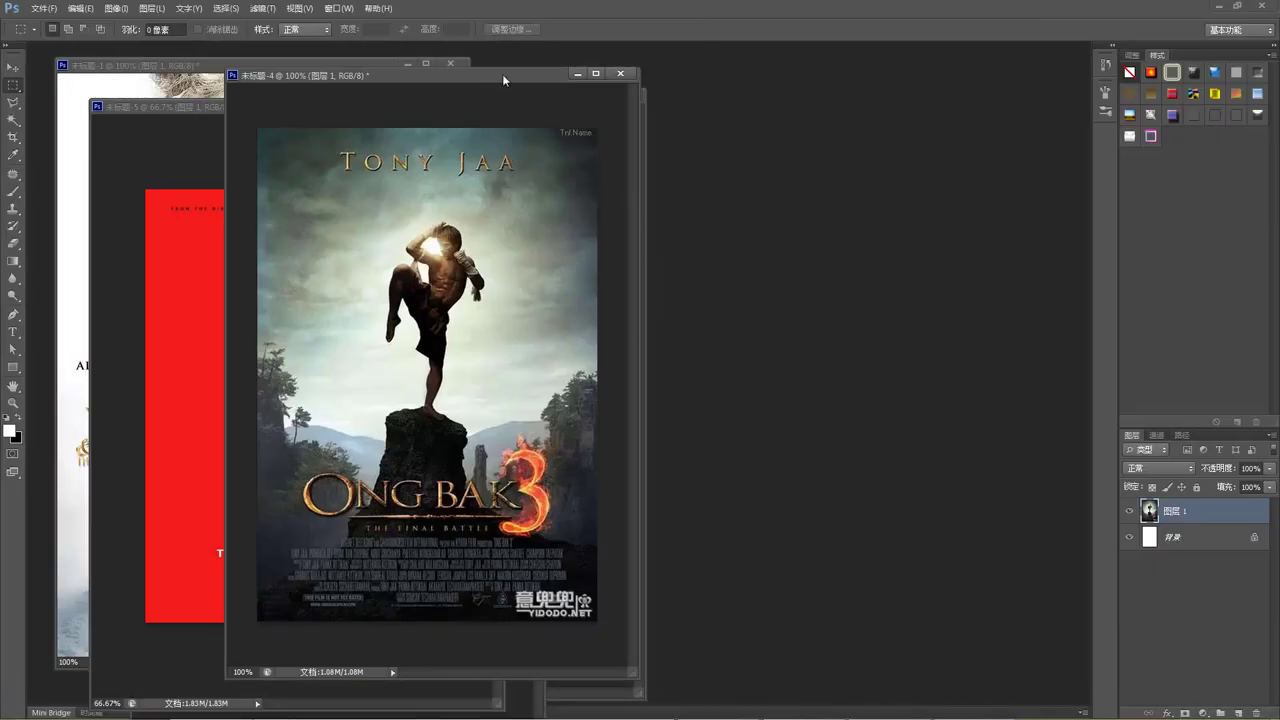
Step: In Photoshop, minimize all the open movie poster document windows to clear the workspace
click(576, 76)
click(581, 94)
click(581, 94)
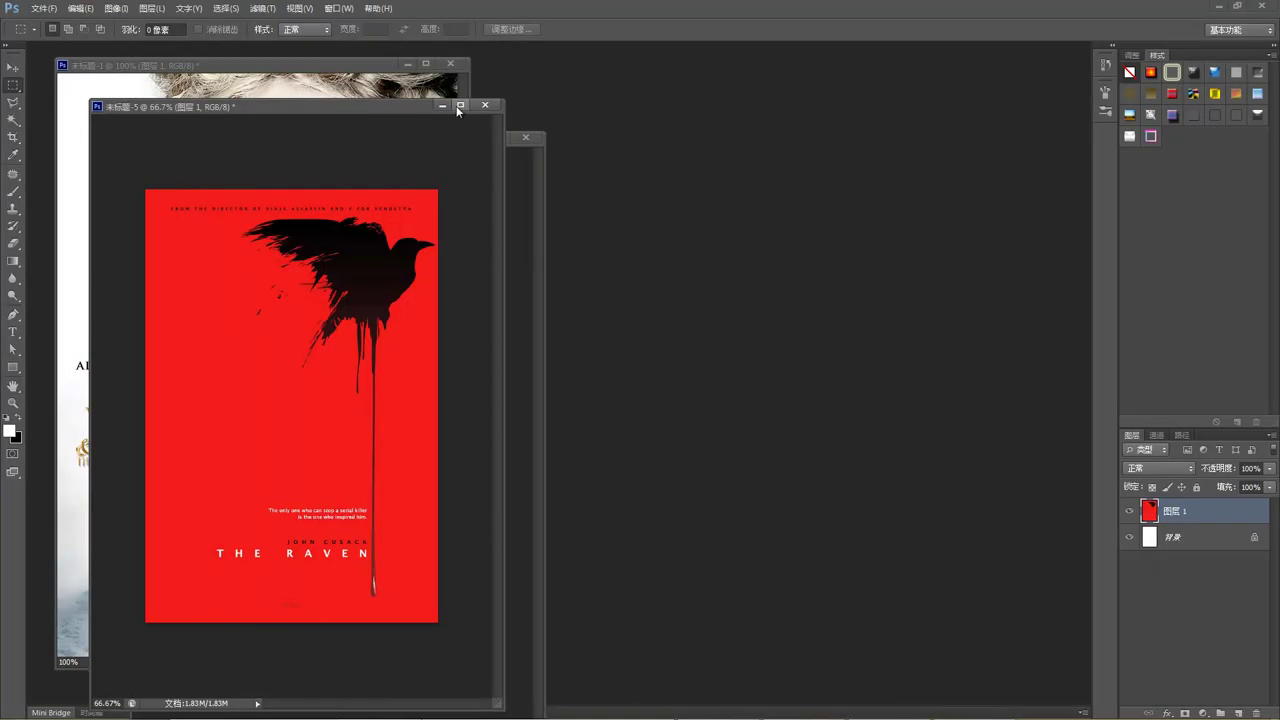
click(442, 106)
click(408, 63)
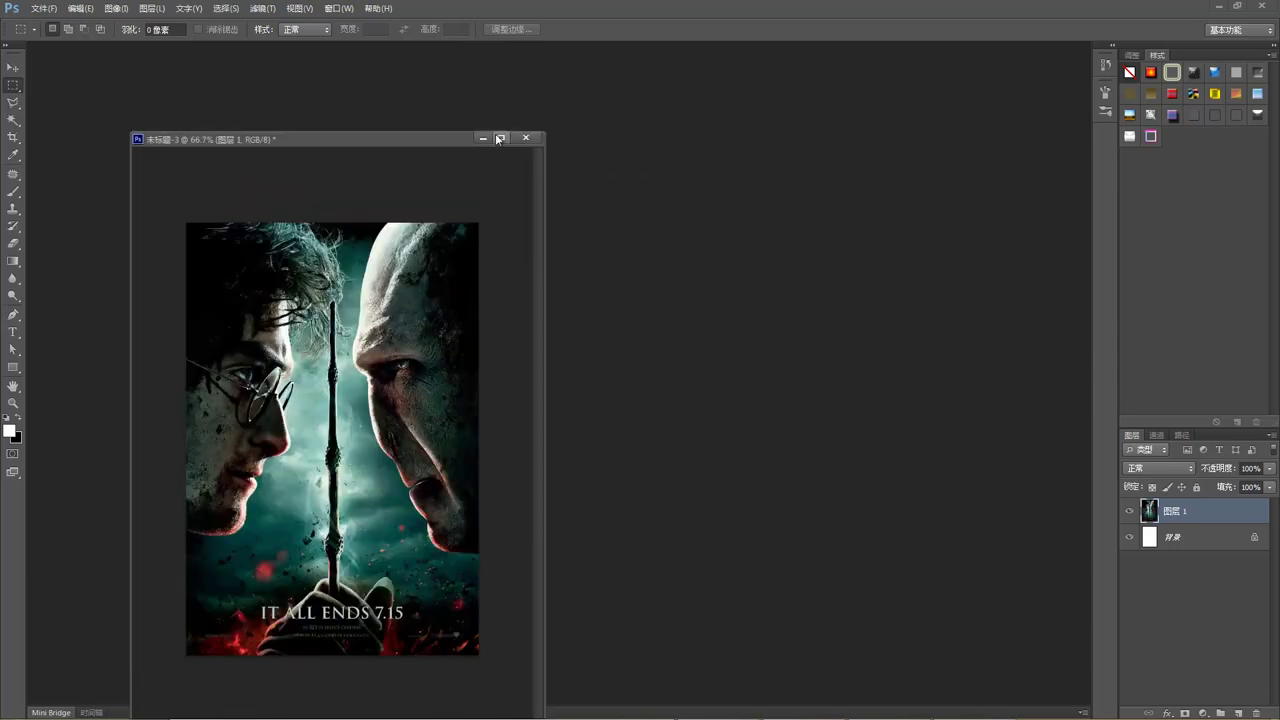
click(481, 137)
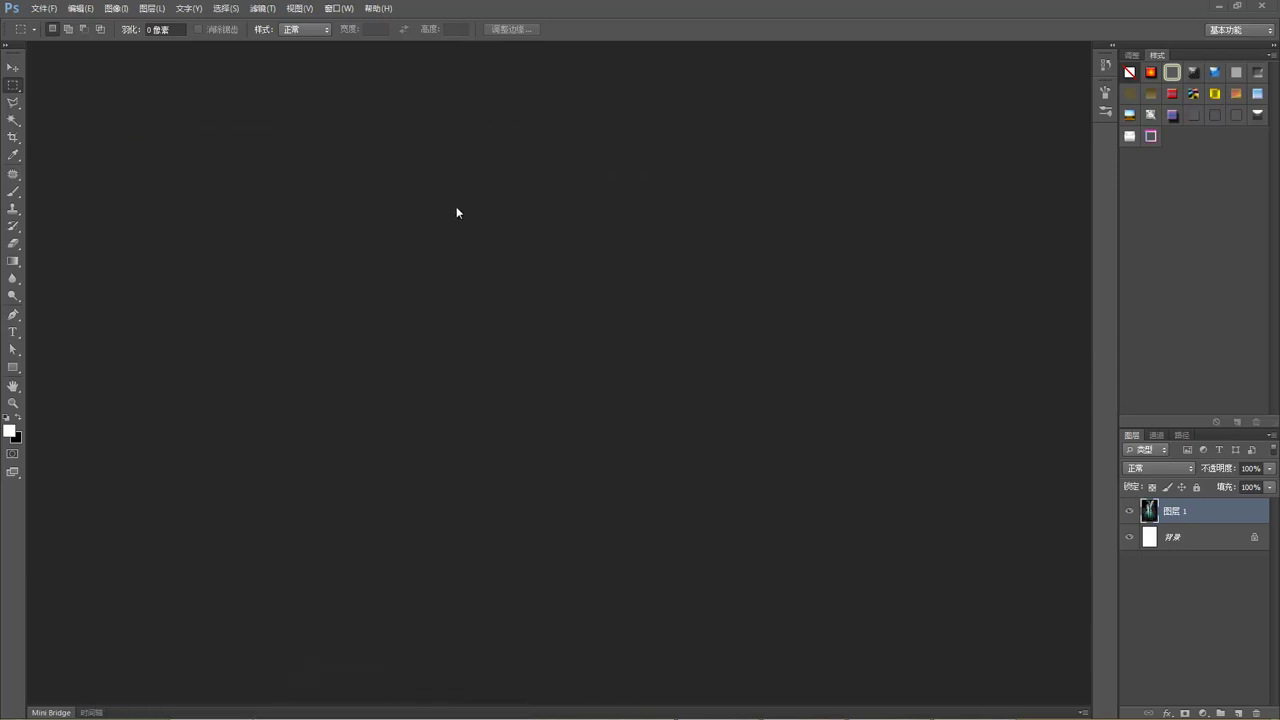
Step: Create a new document from the international standard paper preset (国际标准纸张), size A4, 210 × 297 mm at 300 pixels per inch
key(ctrl+n)
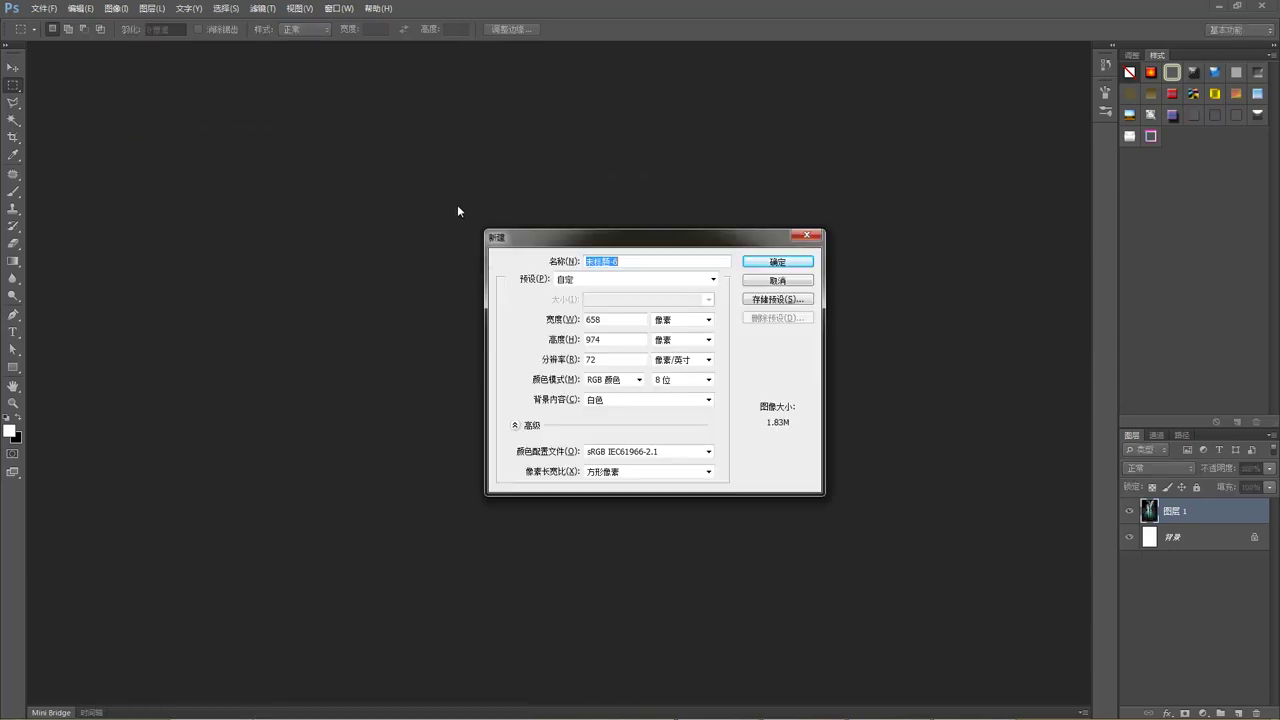
double_click(641, 319)
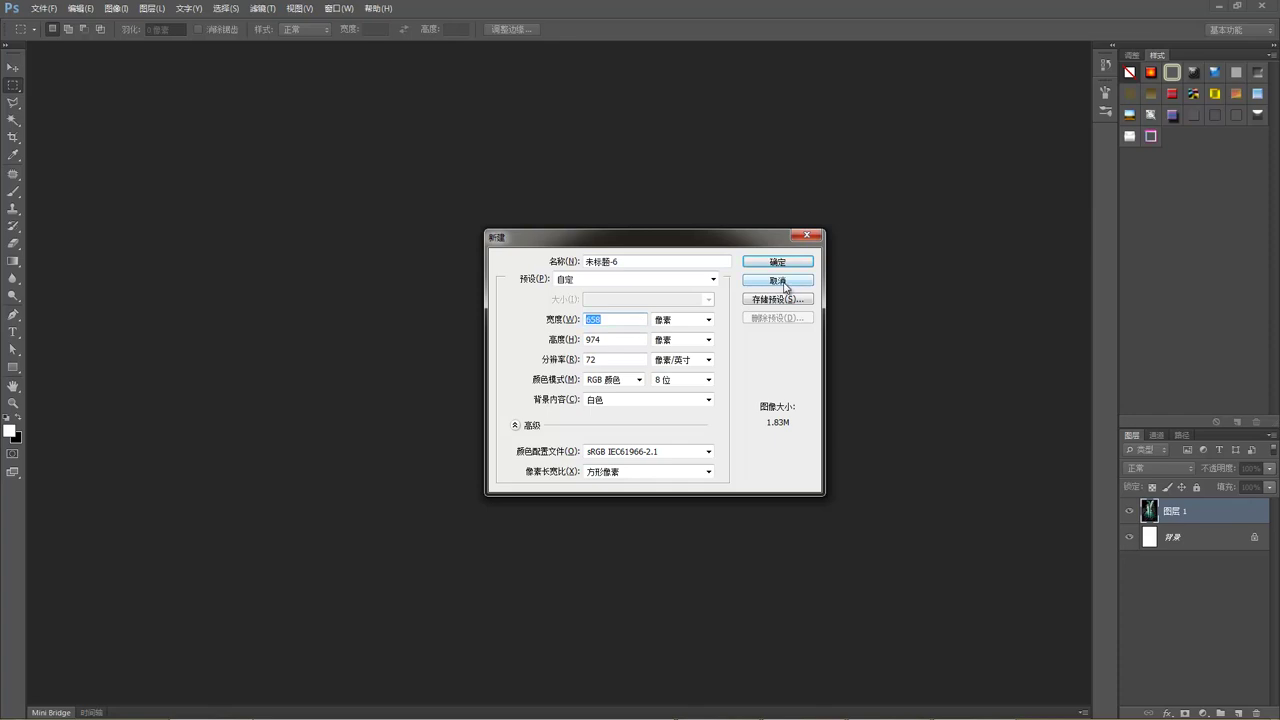
click(713, 279)
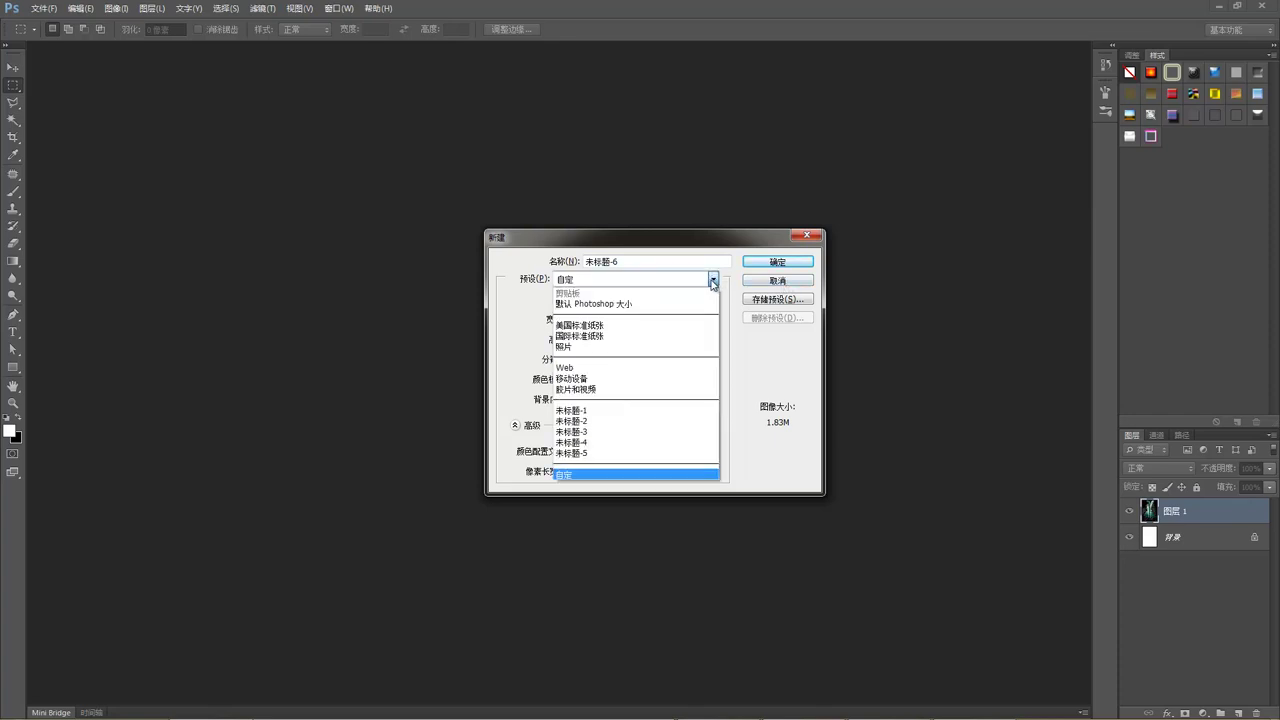
click(642, 337)
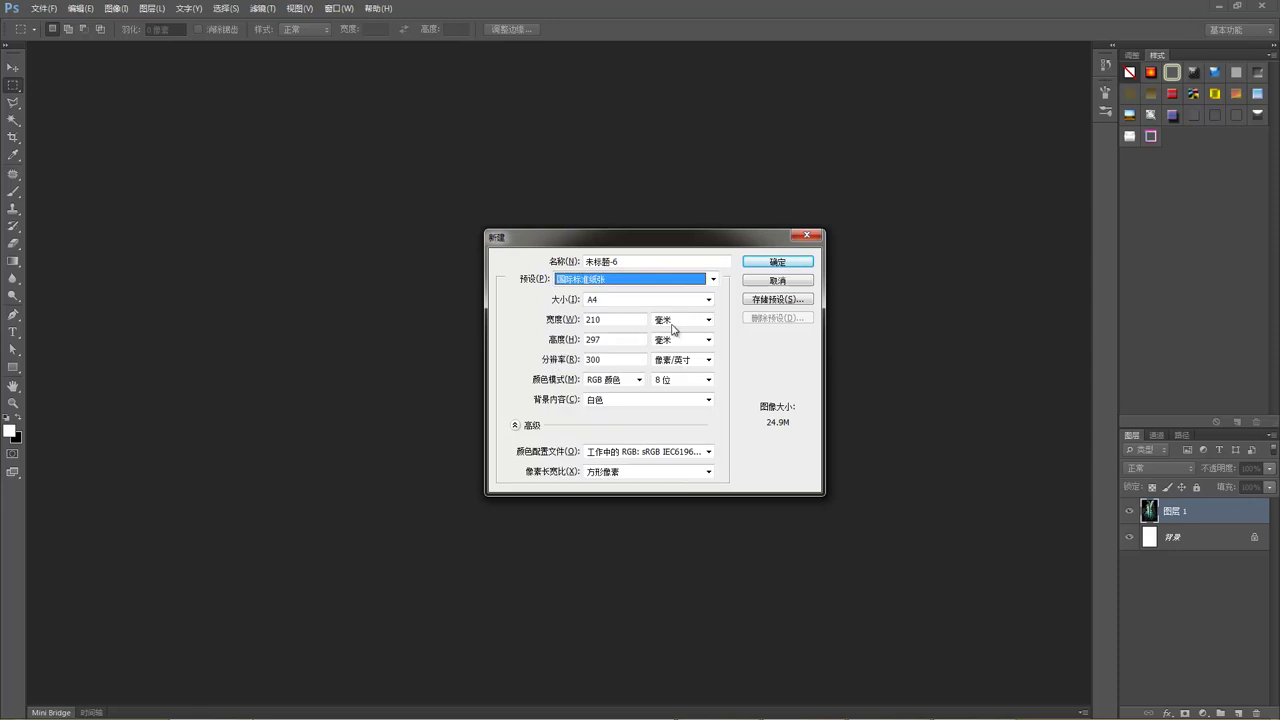
click(784, 265)
Step: Move the new document's window toward the middle of the workspace and widen it so the full page width fits
drag(381, 152, 500, 164)
click(480, 137)
drag(571, 184, 432, 127)
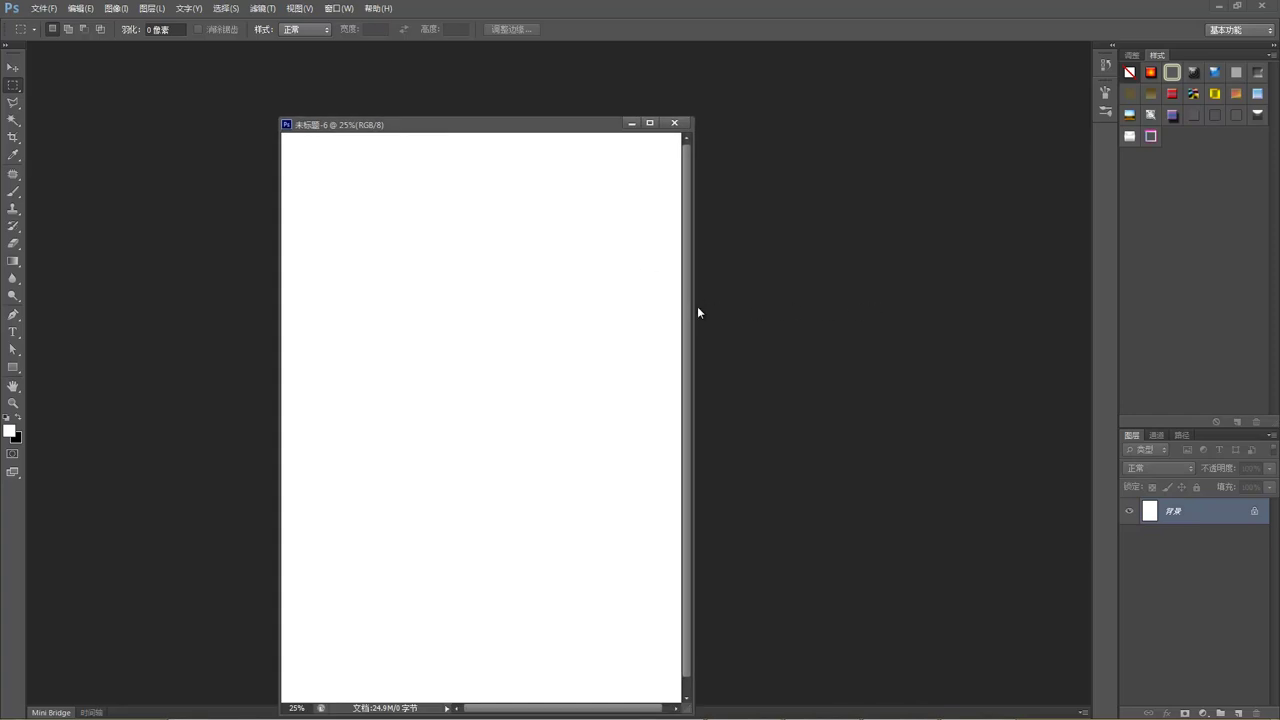
drag(692, 304, 905, 300)
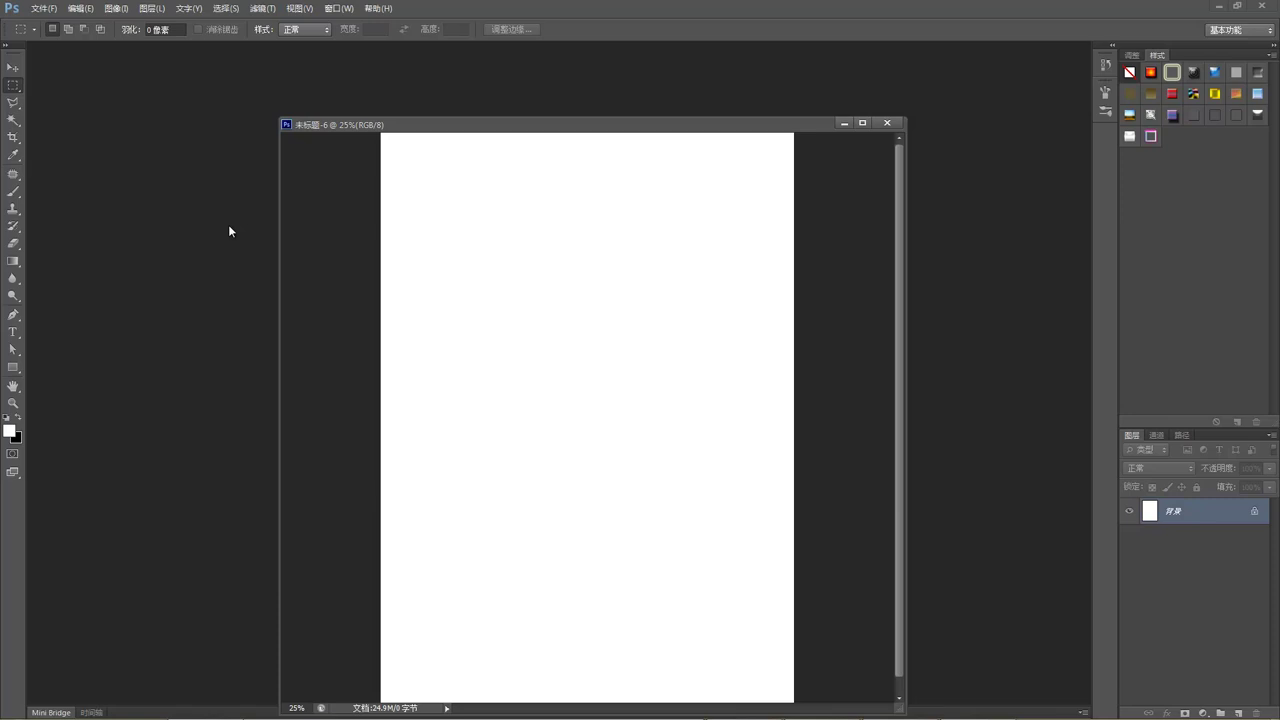
Step: Show the rulers and set their unit to pixels (像素)
drag(441, 257, 554, 292)
key(ctrl+d)
key(ctrl+r)
right_click(518, 139)
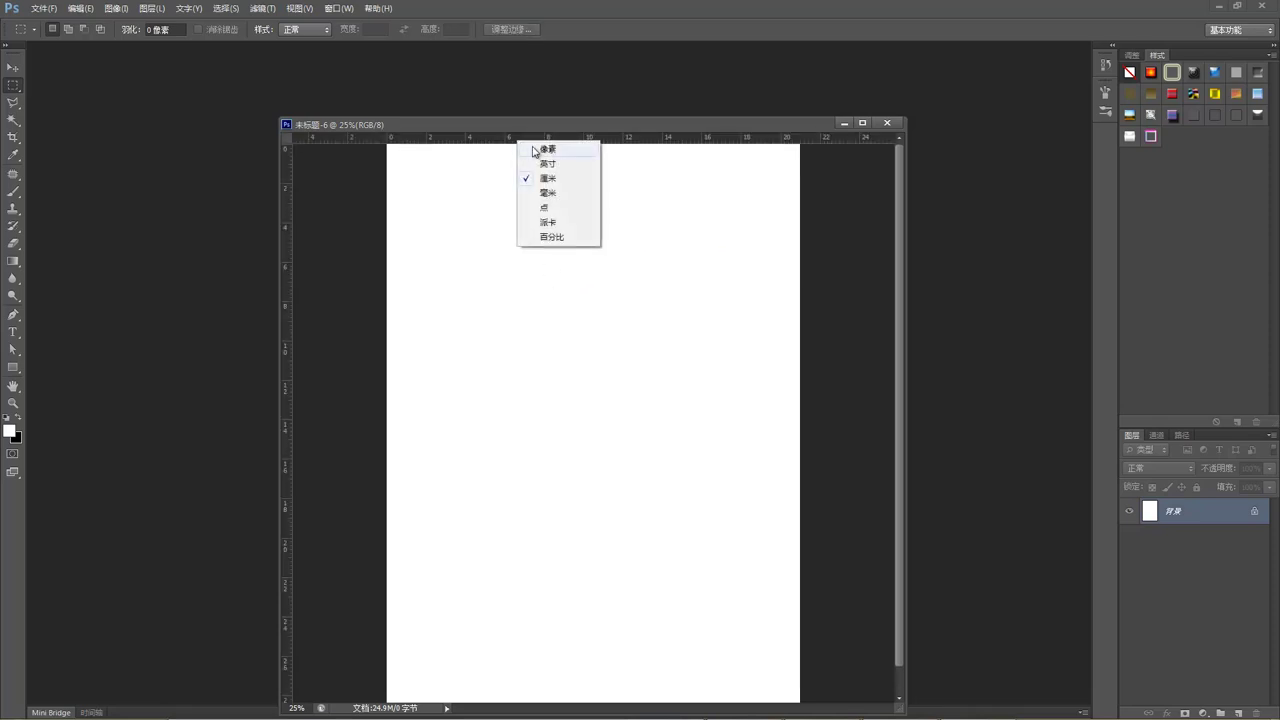
click(560, 150)
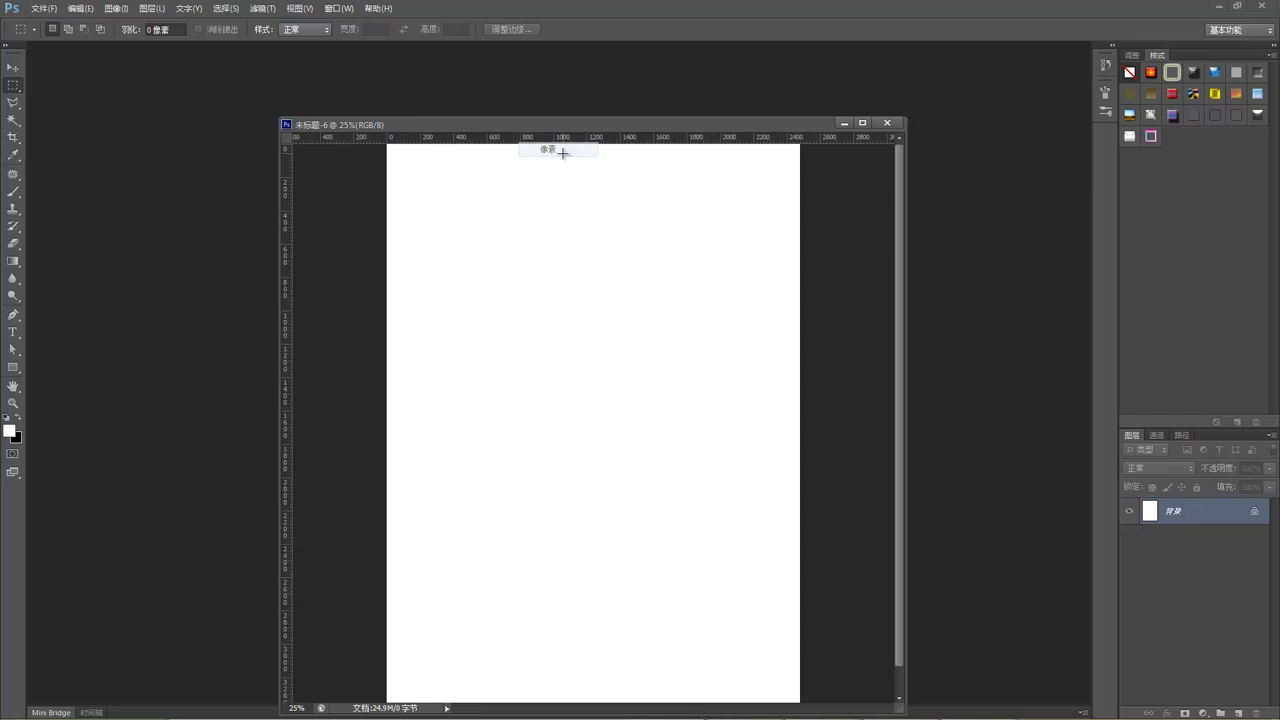
right_click(510, 139)
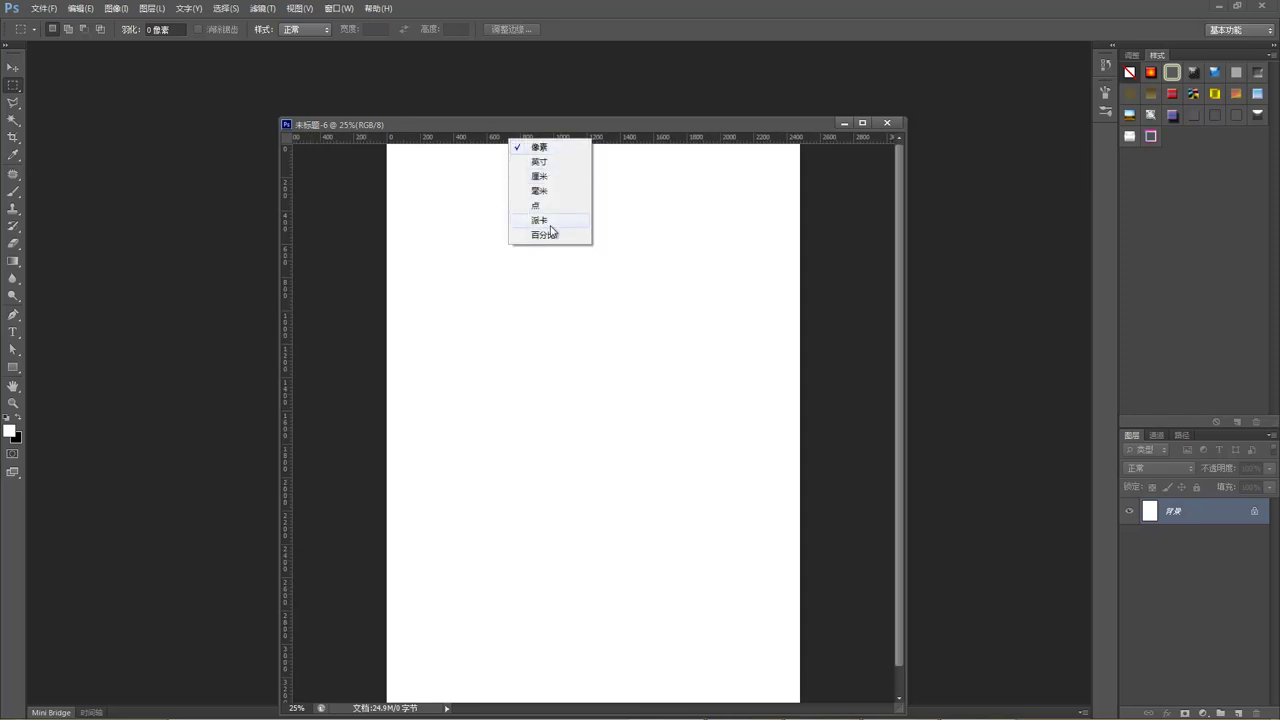
click(632, 141)
drag(462, 217, 611, 244)
click(592, 251)
Step: Draw a light pink filled rectangle about 968 × 296 px in the page's upper area, then set its width to 960 px
click(14, 369)
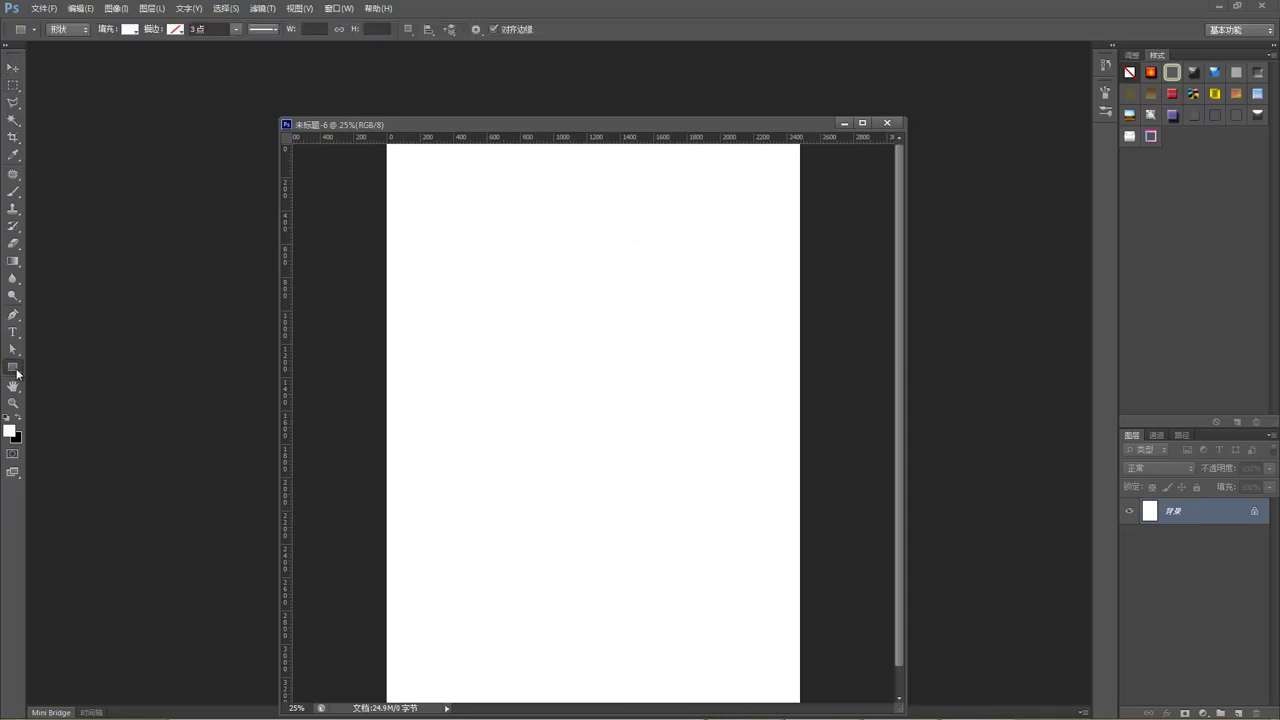
click(136, 31)
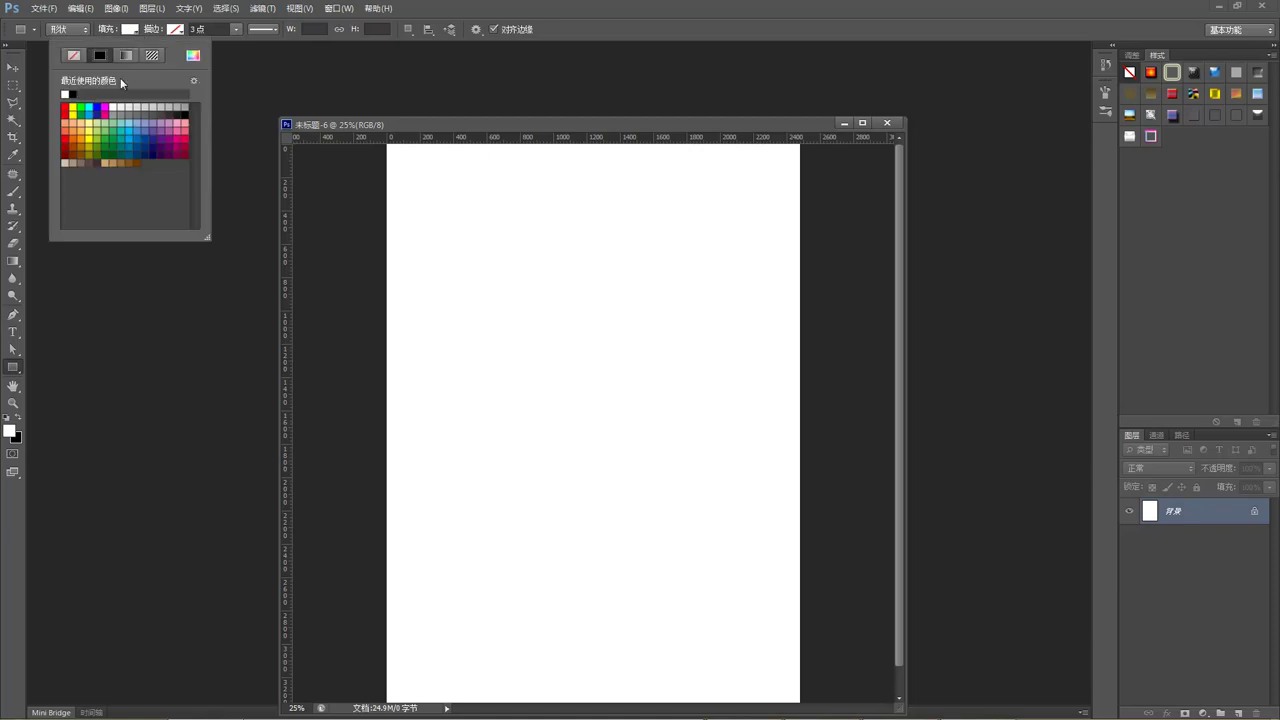
click(187, 120)
click(292, 80)
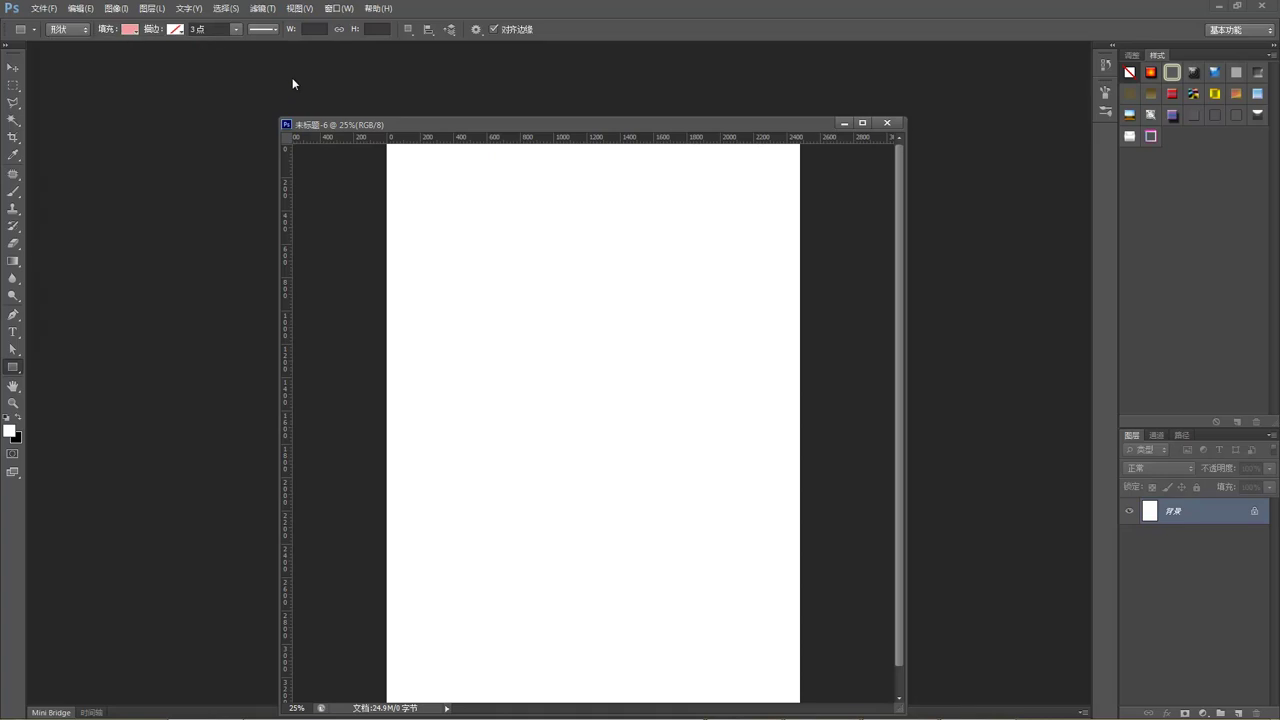
drag(479, 245, 640, 294)
click(322, 30)
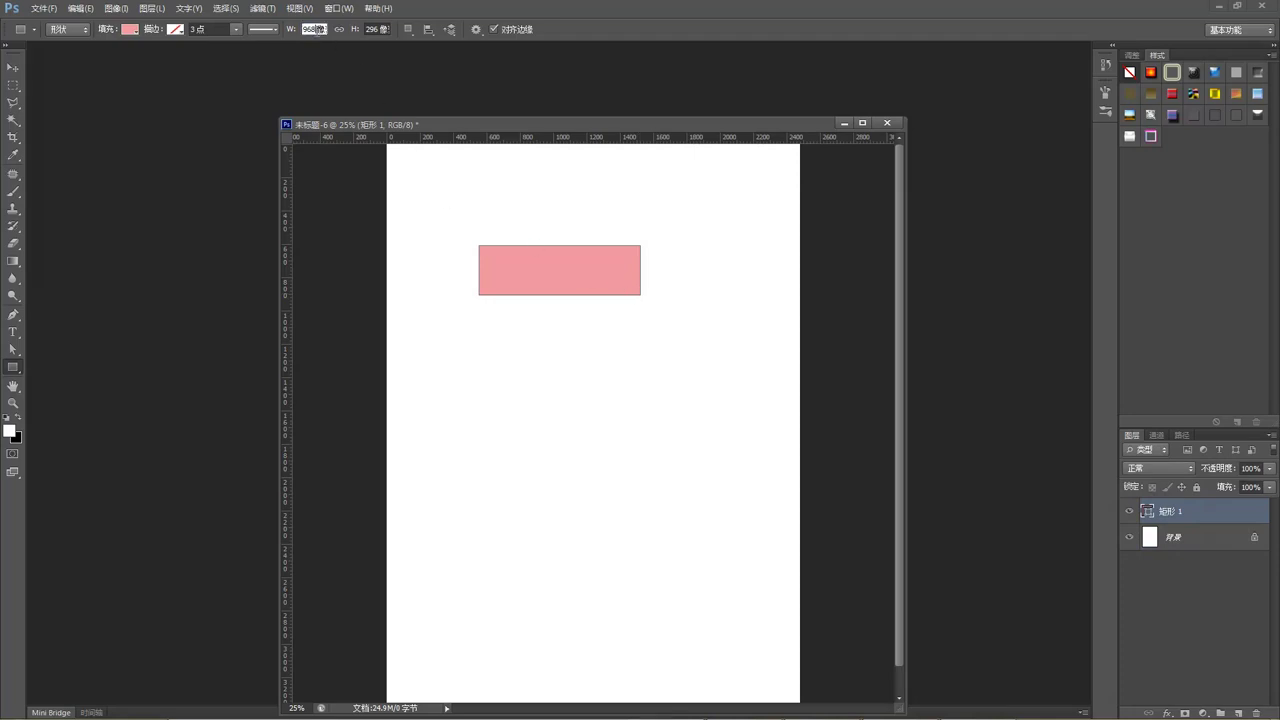
text(960)
Step: Create a second rectangle of exactly 960 × 296 px below the first one
click(553, 353)
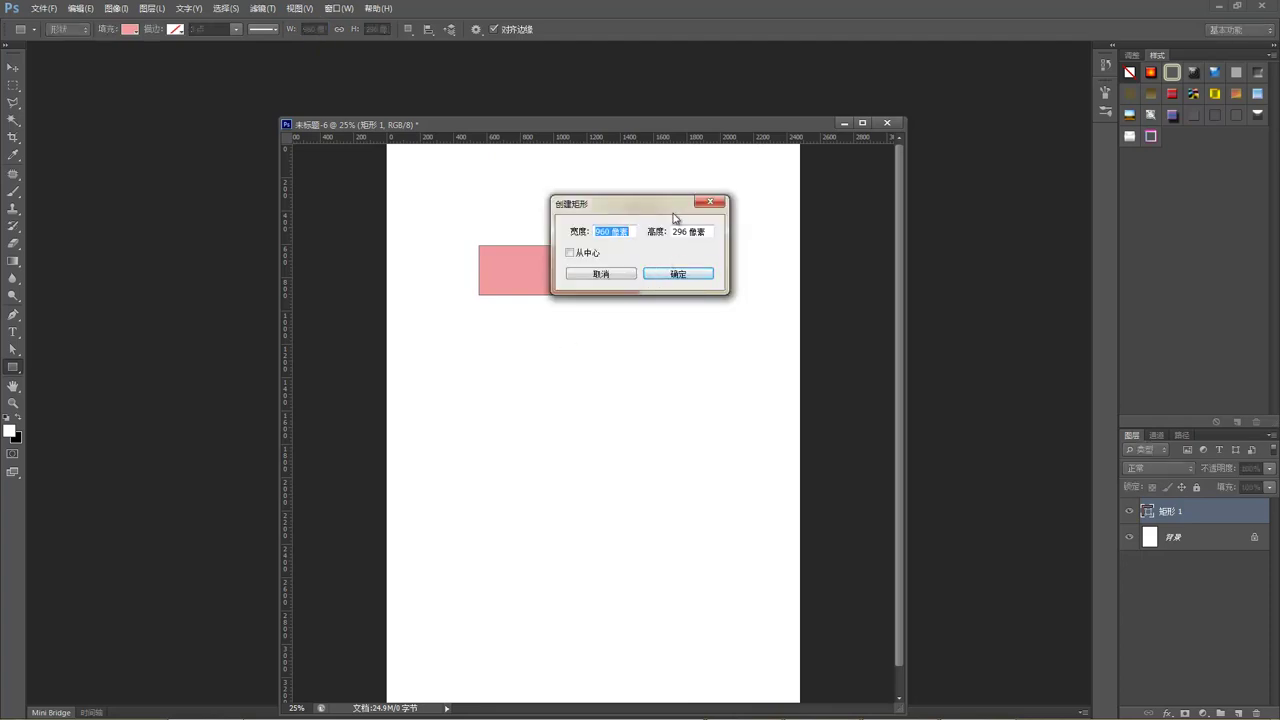
drag(671, 210, 593, 350)
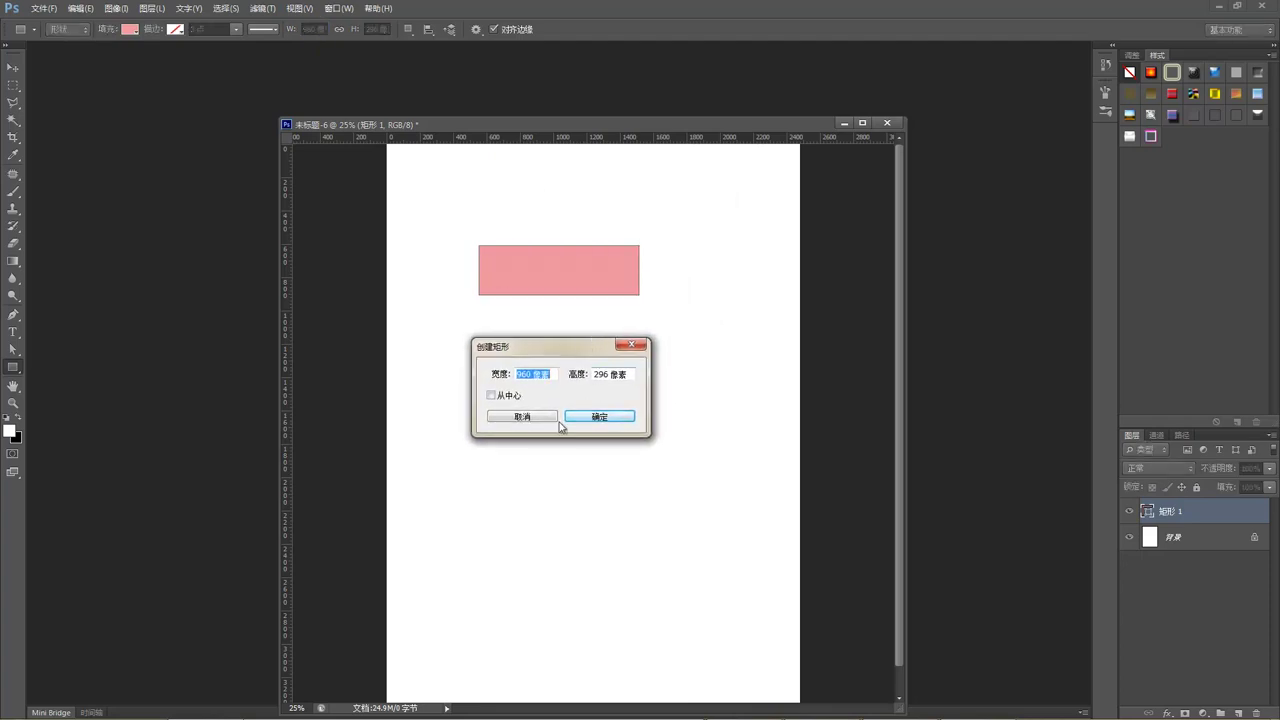
click(599, 417)
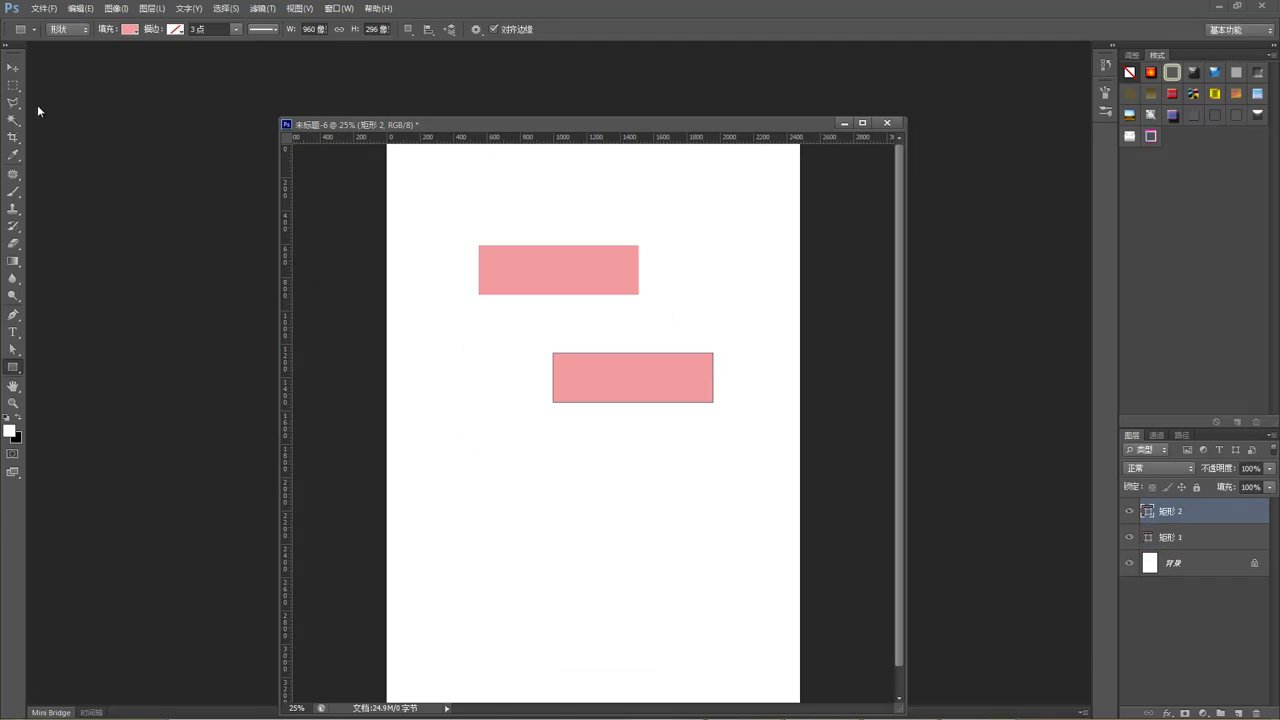
Step: Delete the first rectangle and move the remaining one into the page's upper-left area
click(13, 67)
drag(629, 370, 586, 334)
drag(578, 273, 578, 232)
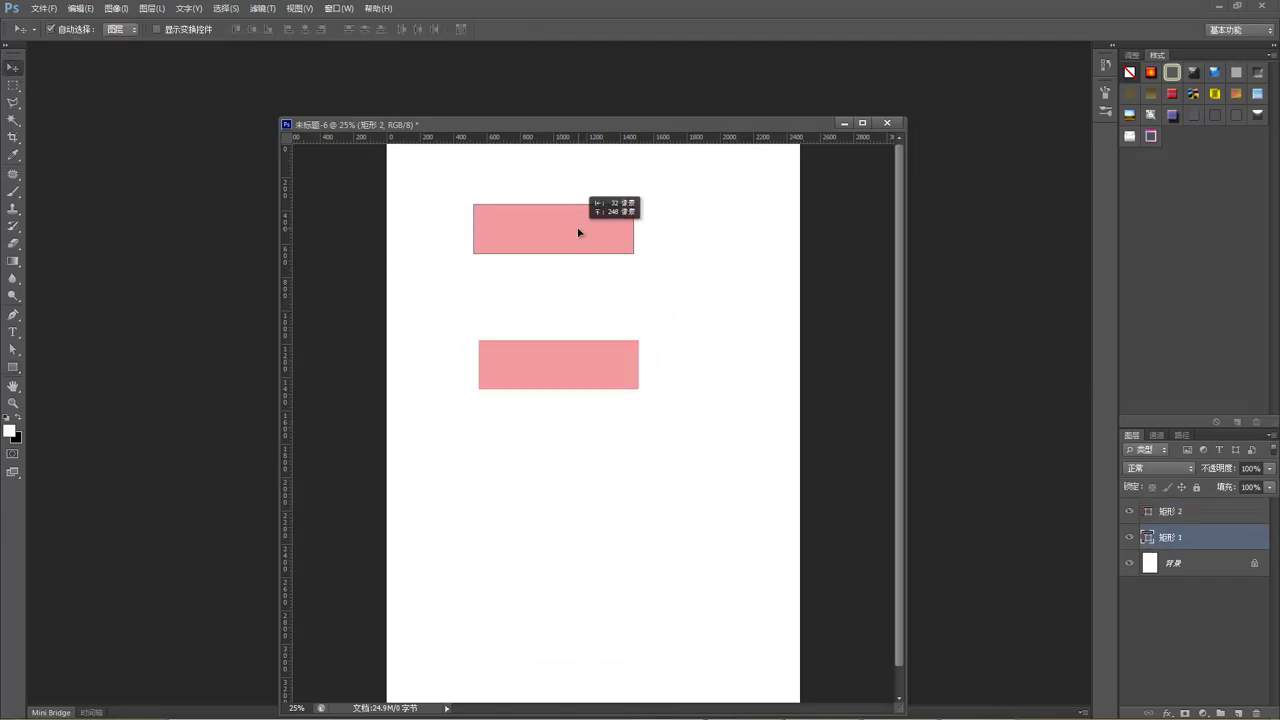
key(Delete)
drag(614, 373, 501, 297)
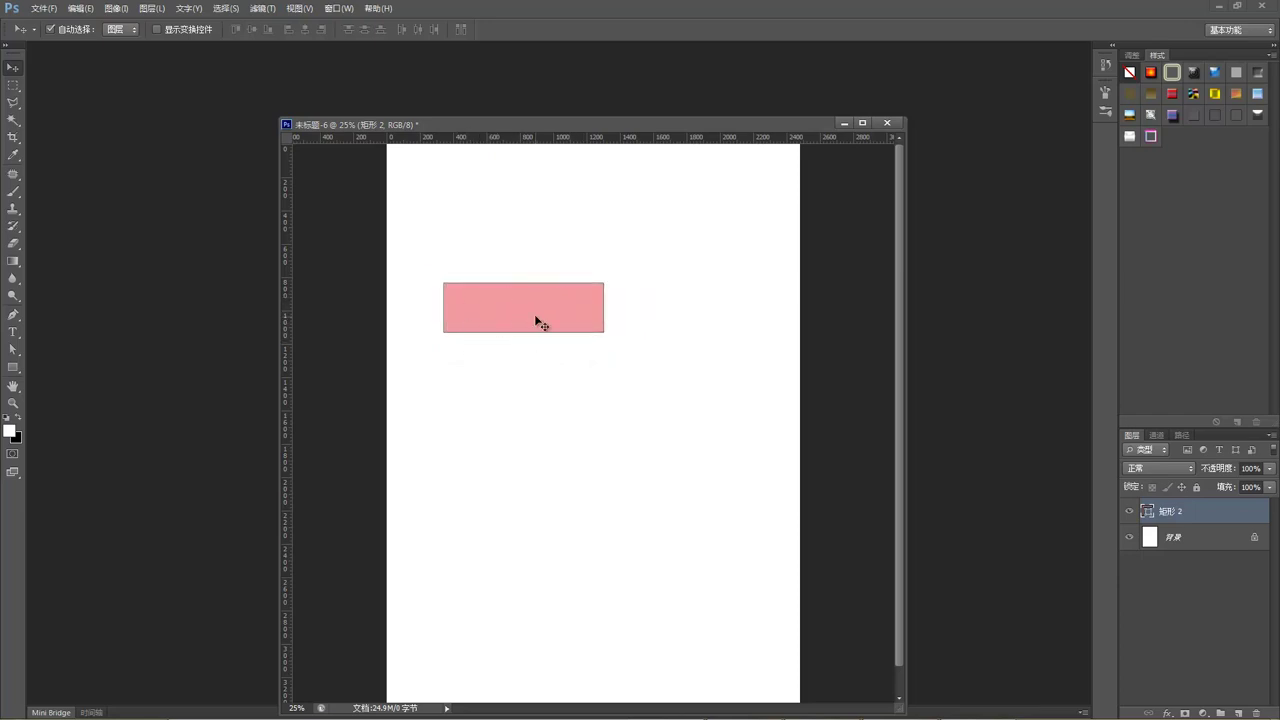
drag(540, 317, 556, 302)
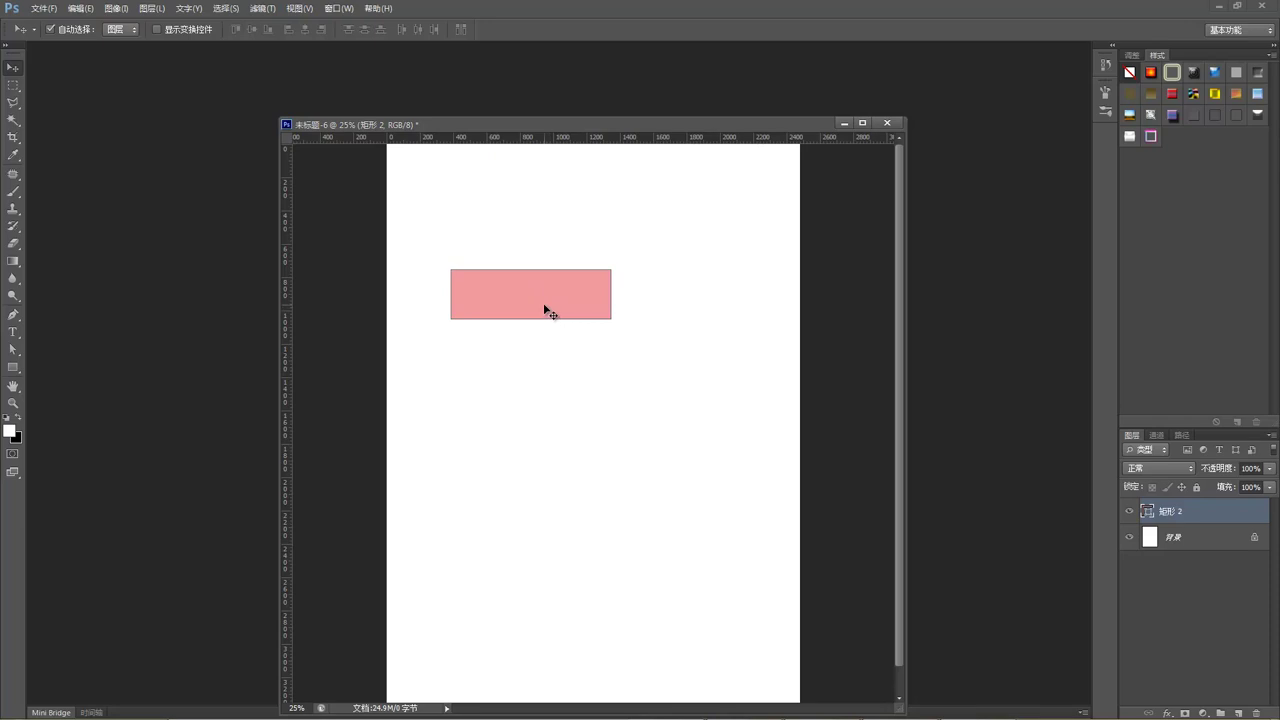
mouse_move(544, 292)
mouse_down()
mouse_move(561, 313)
mouse_move(553, 294)
mouse_up()
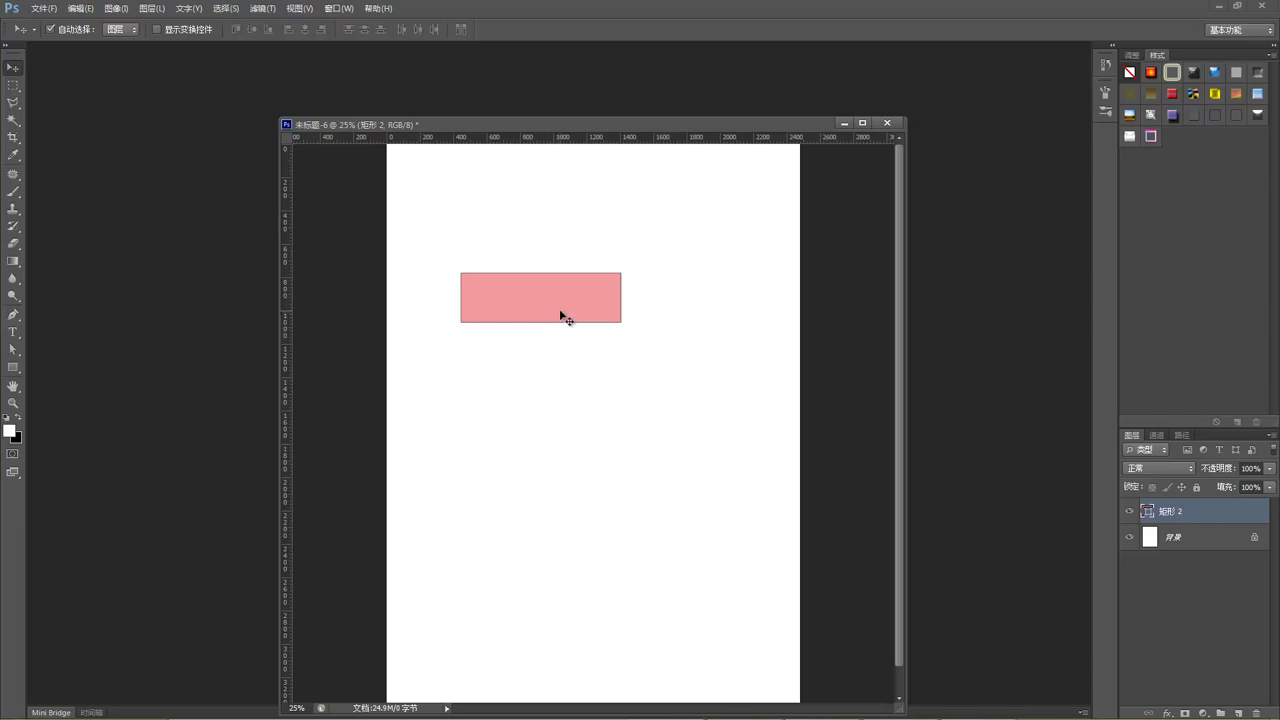
Step: Set the rectangle's height to 594 px
click(13, 367)
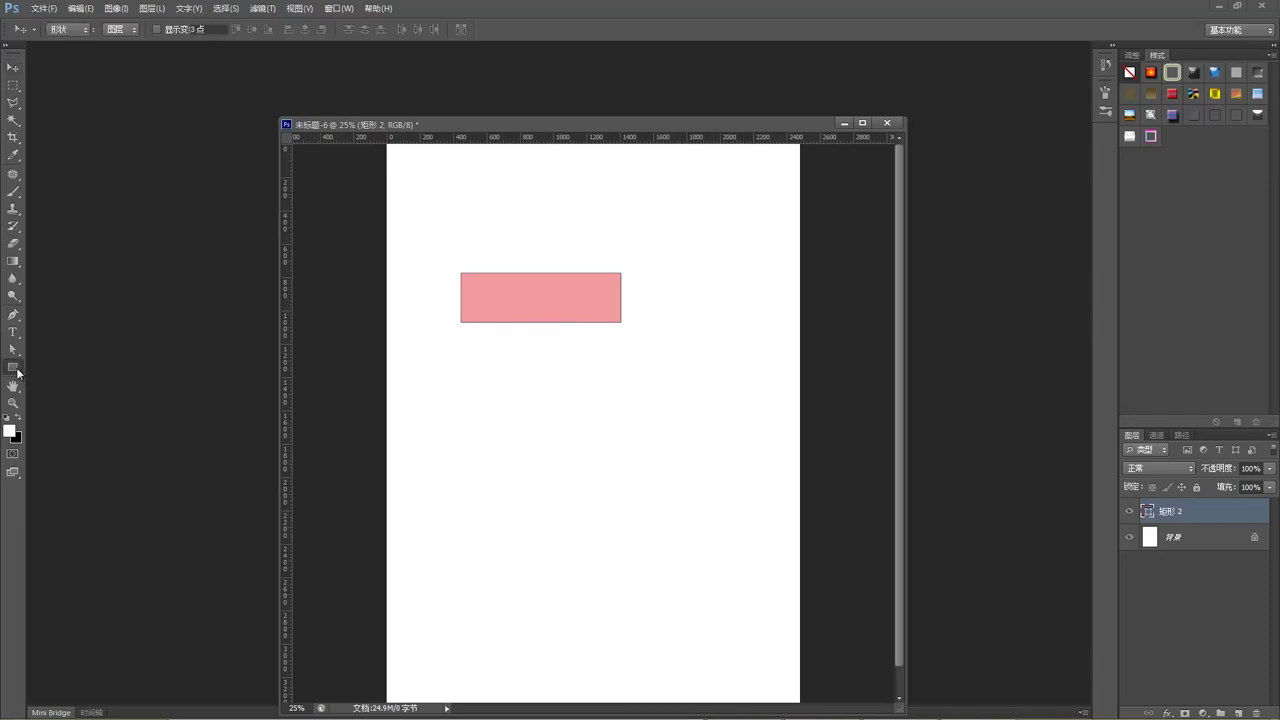
click(372, 29)
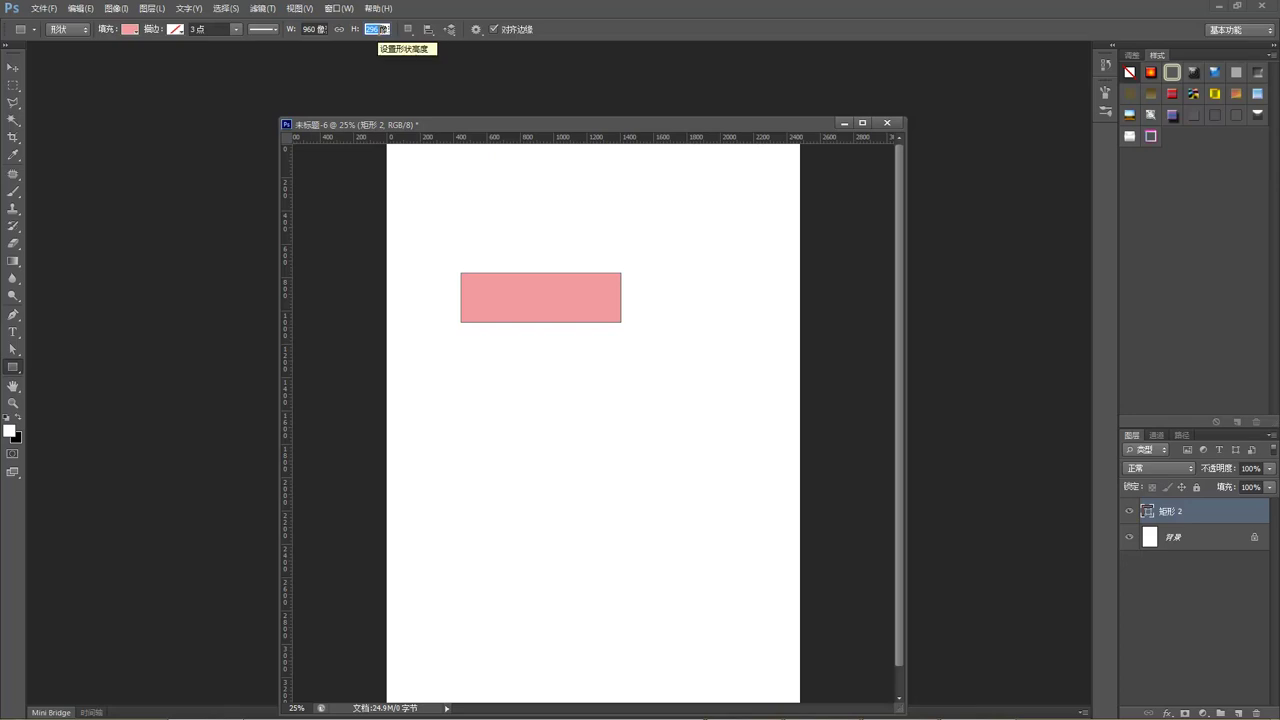
text(594)
key(Return)
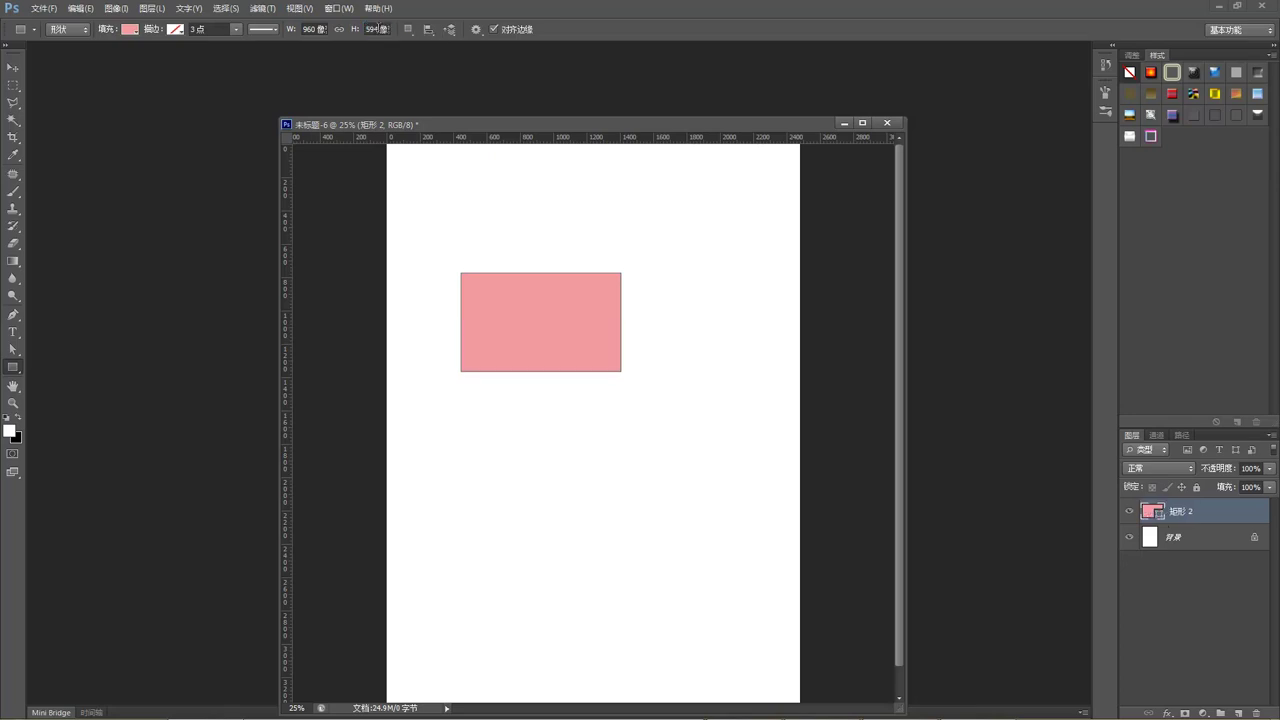
Step: Reposition the resized rectangle near the horizontal middle of the page's upper half
click(12, 68)
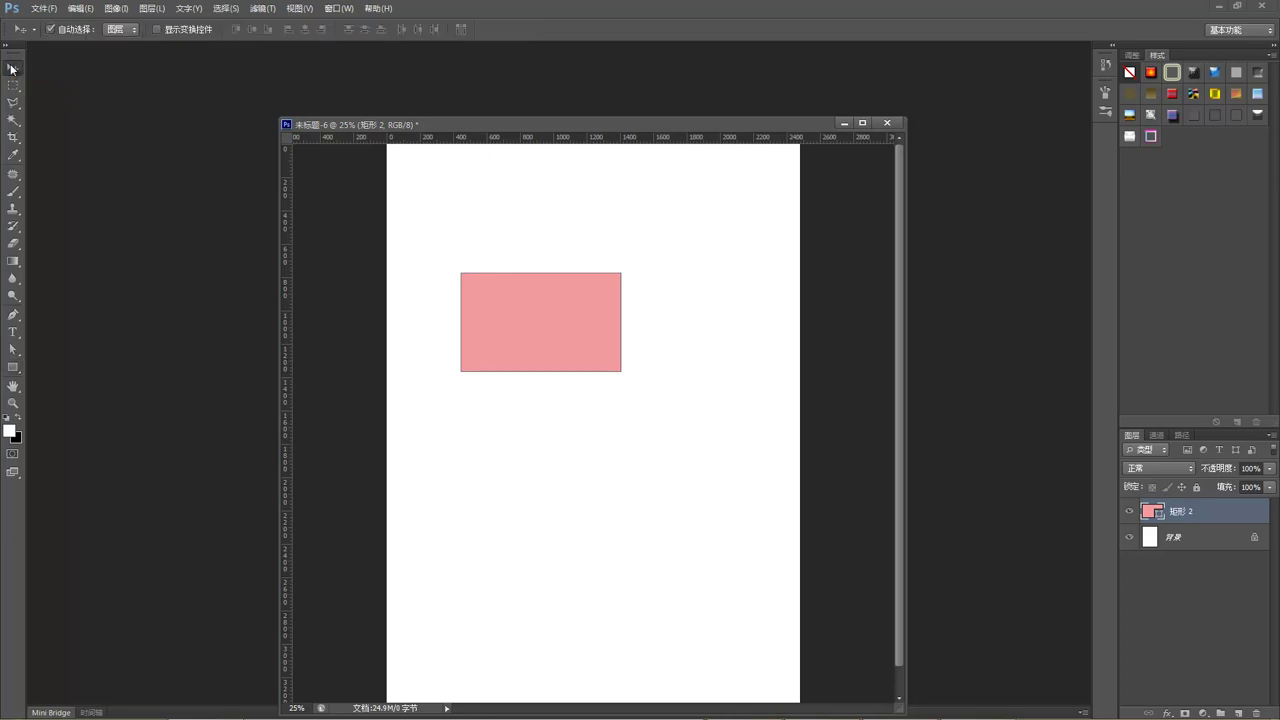
drag(562, 327, 581, 346)
drag(509, 308, 545, 309)
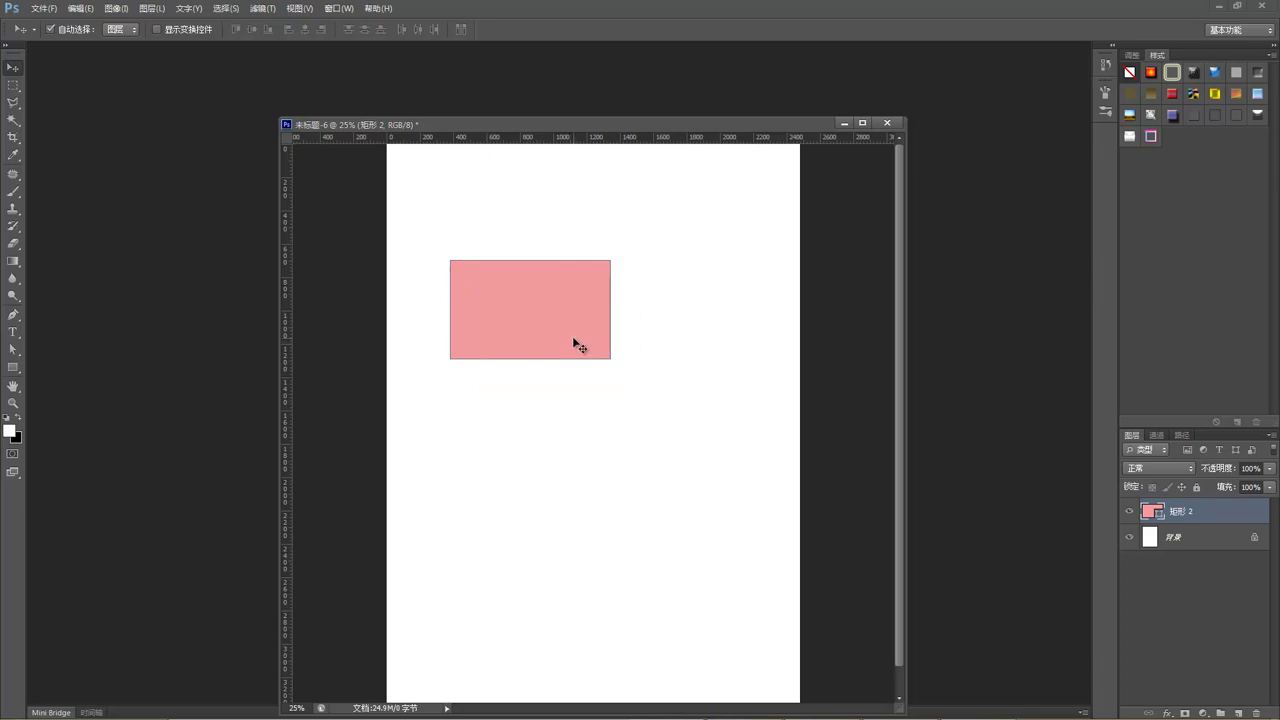
key(ctrl+plus)
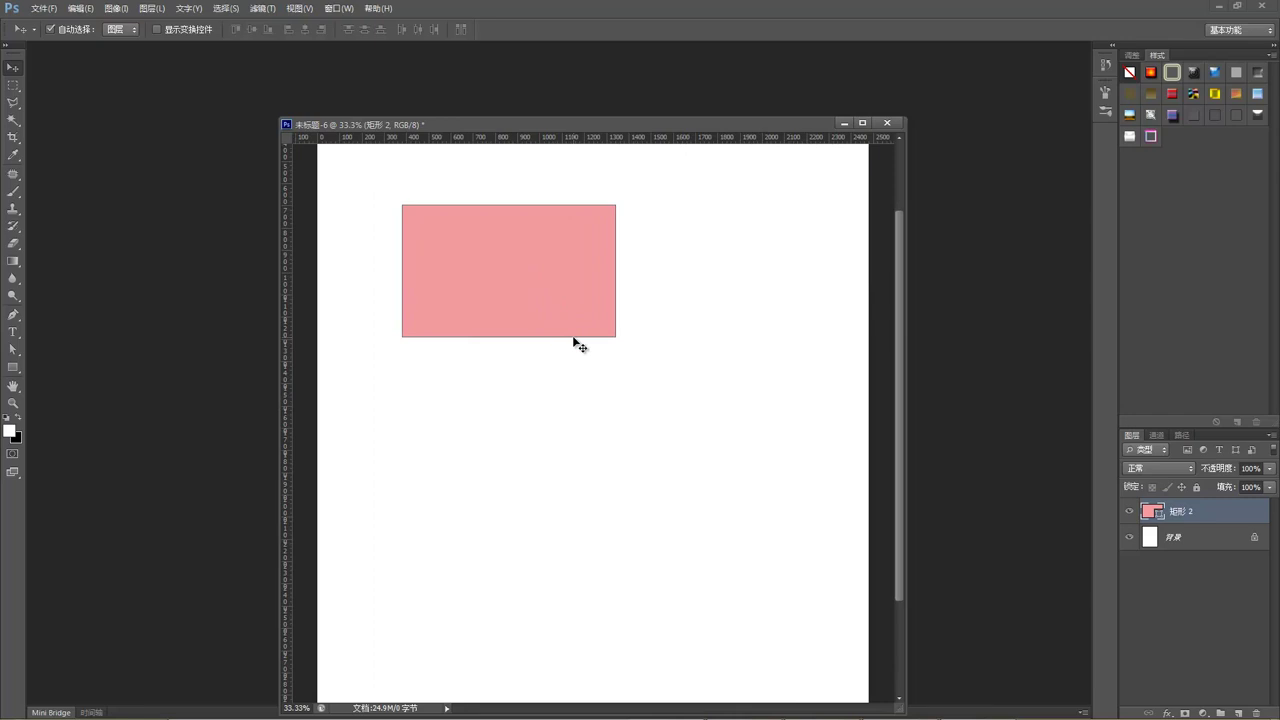
scroll(573, 338, up, 2)
drag(534, 346, 579, 349)
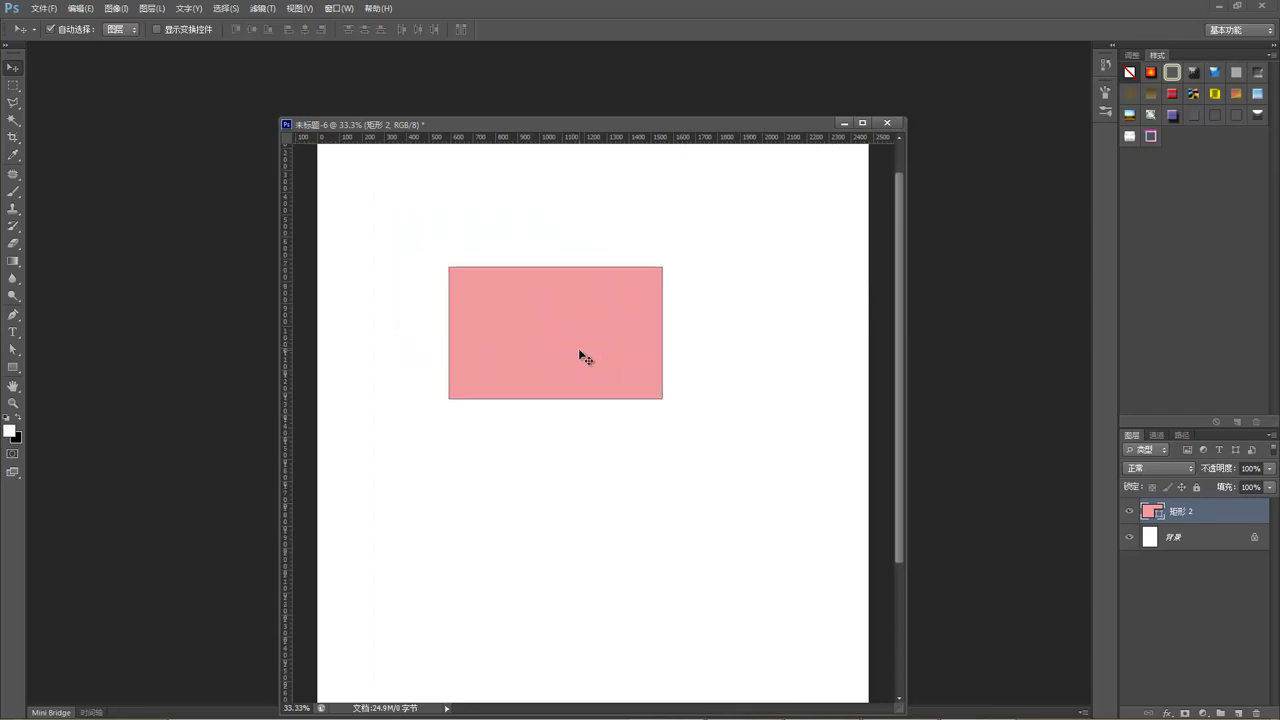
Step: Place two vertical and two horizontal guides along the four edges of the pink rectangle
click(15, 87)
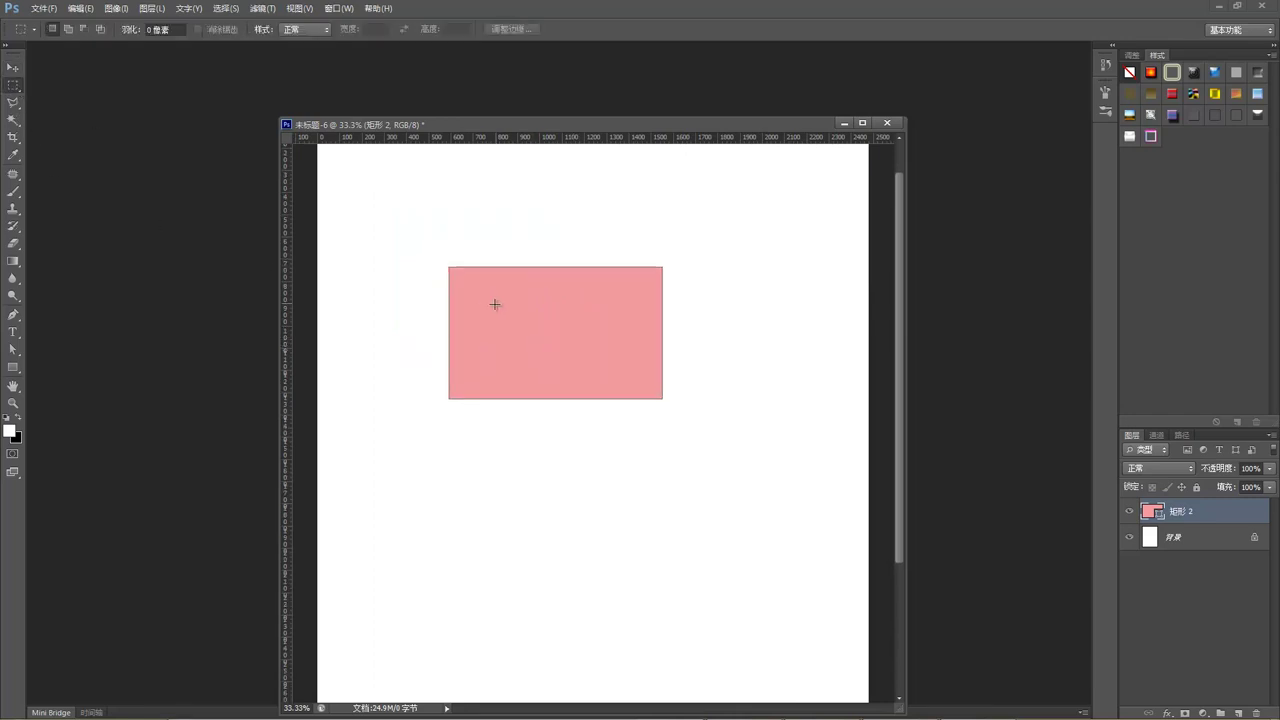
drag(446, 267, 503, 344)
click(505, 350)
drag(287, 378, 450, 392)
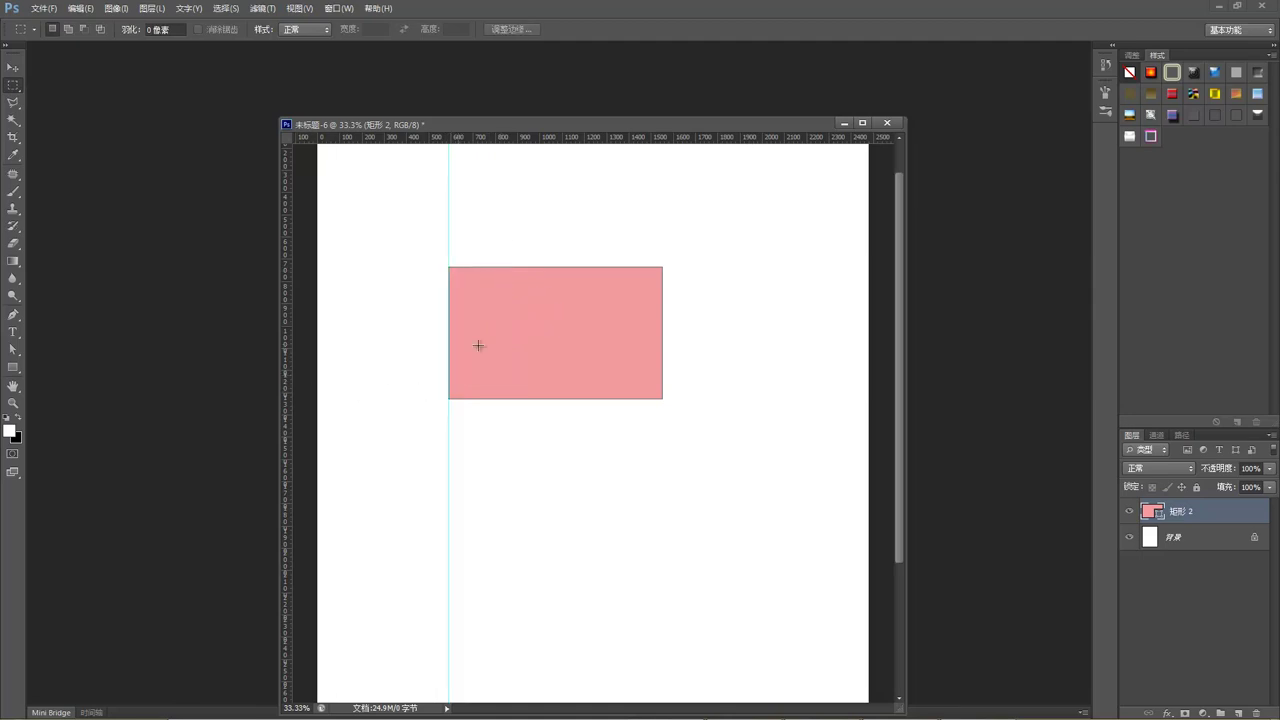
drag(564, 137, 603, 266)
drag(290, 408, 663, 398)
drag(613, 145, 646, 398)
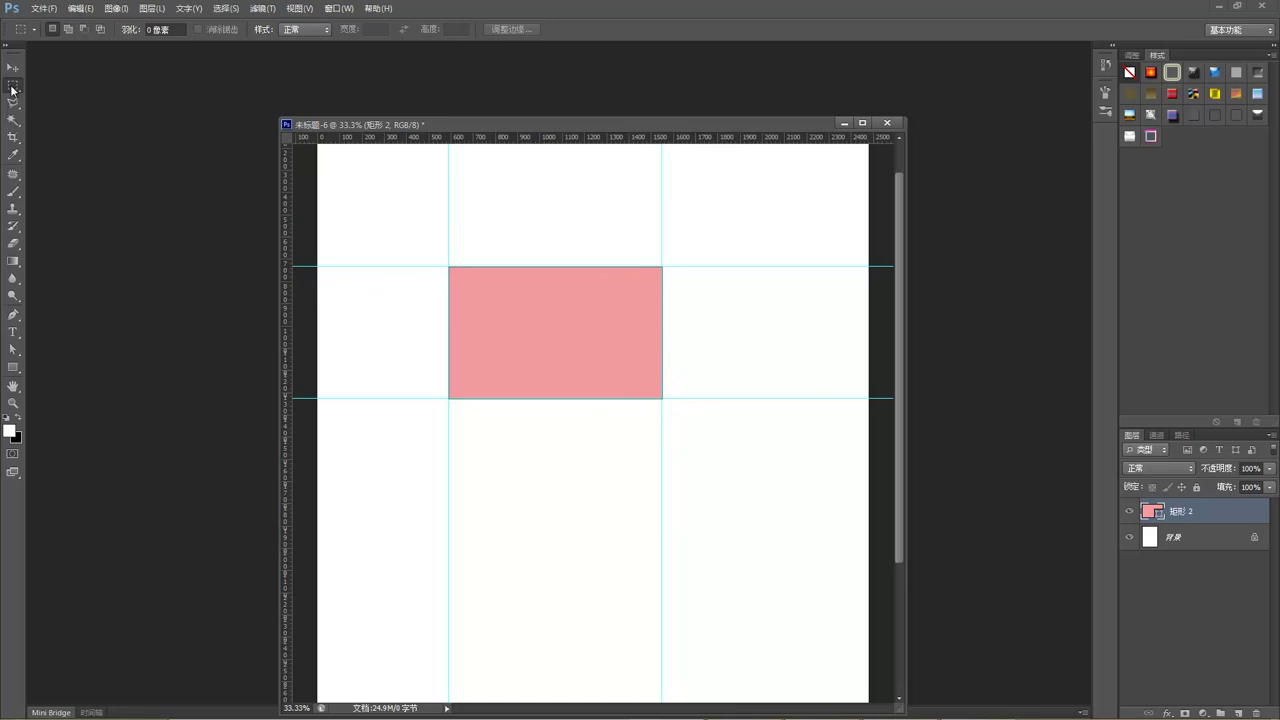
drag(450, 267, 589, 400)
click(557, 400)
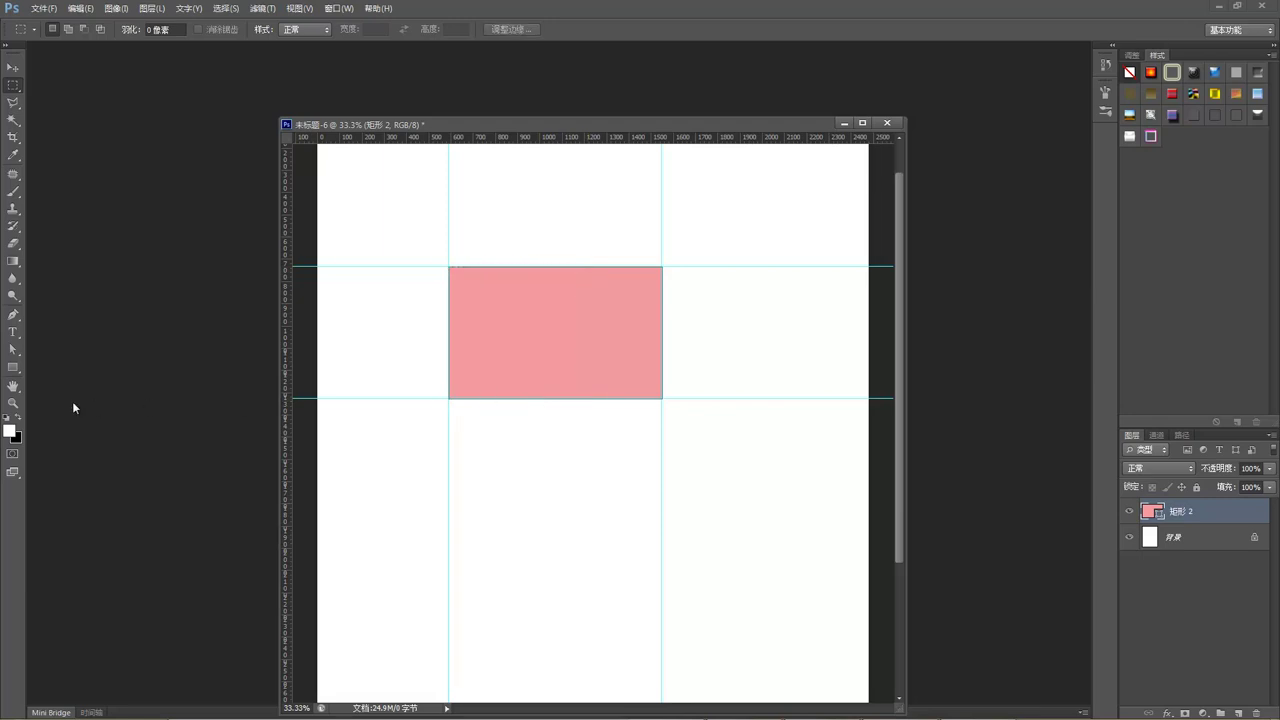
Step: Change the rectangle's fill to a darker pink
click(13, 368)
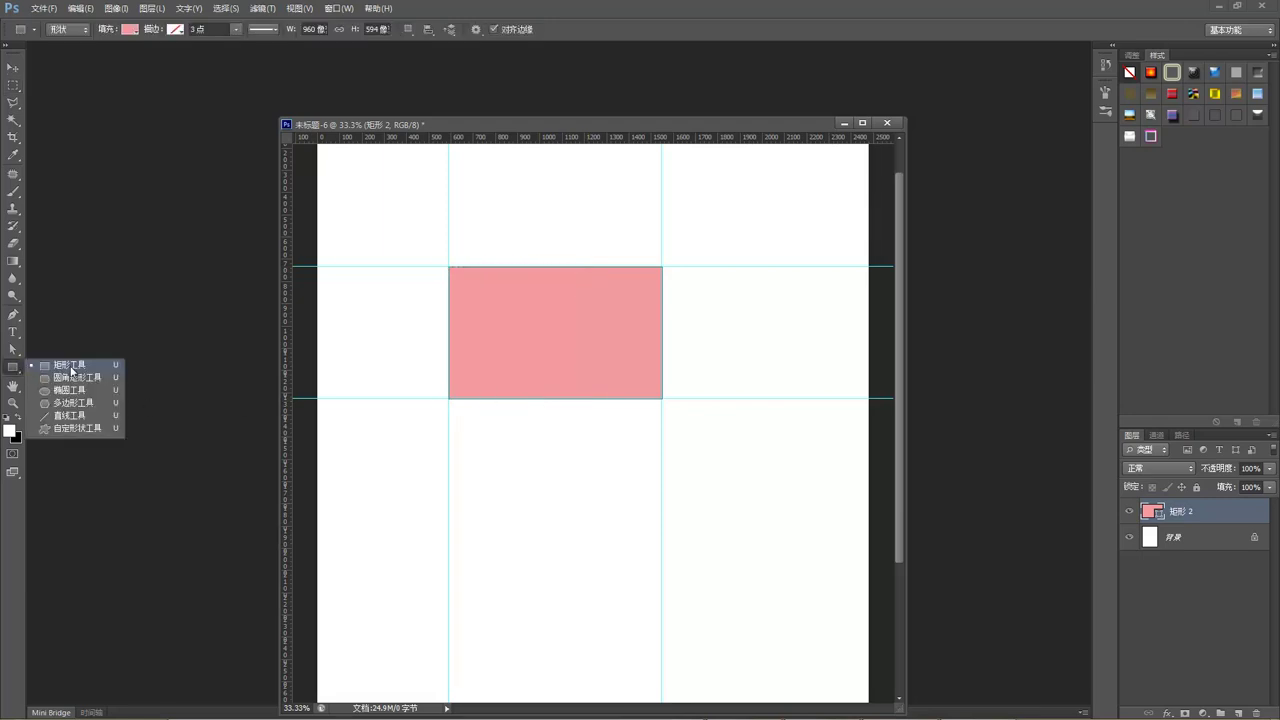
click(71, 371)
click(138, 30)
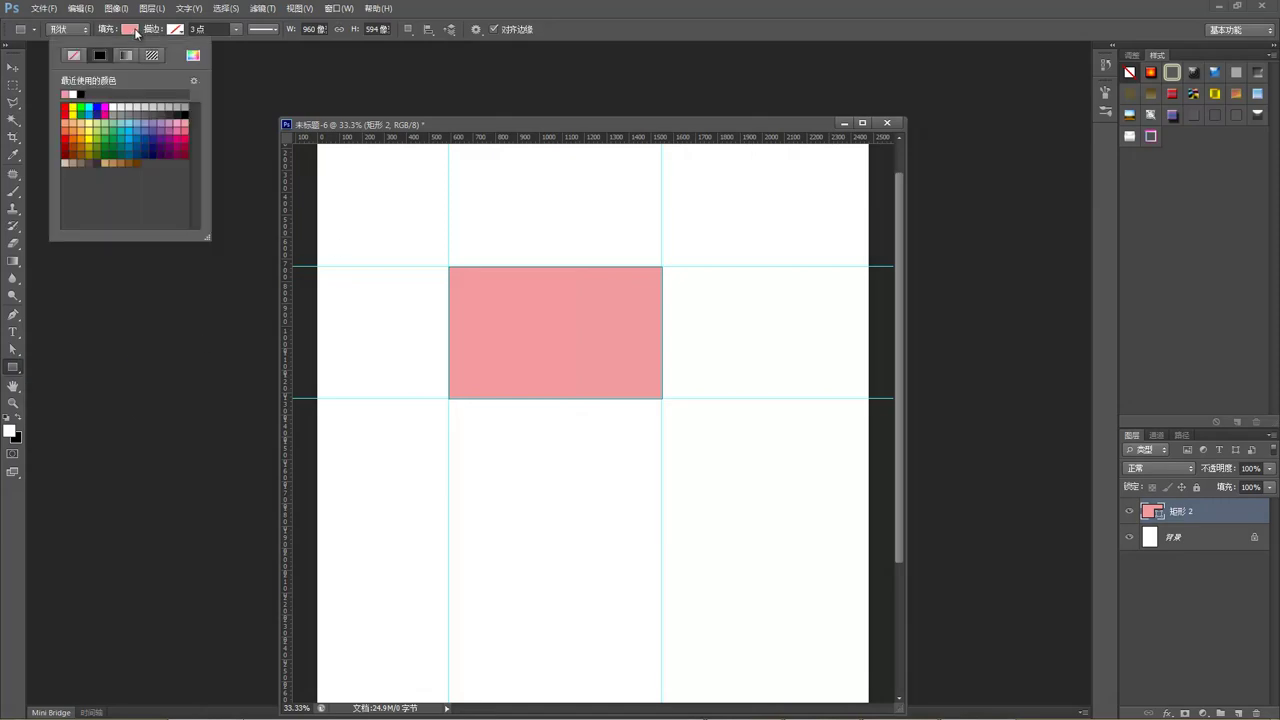
click(185, 128)
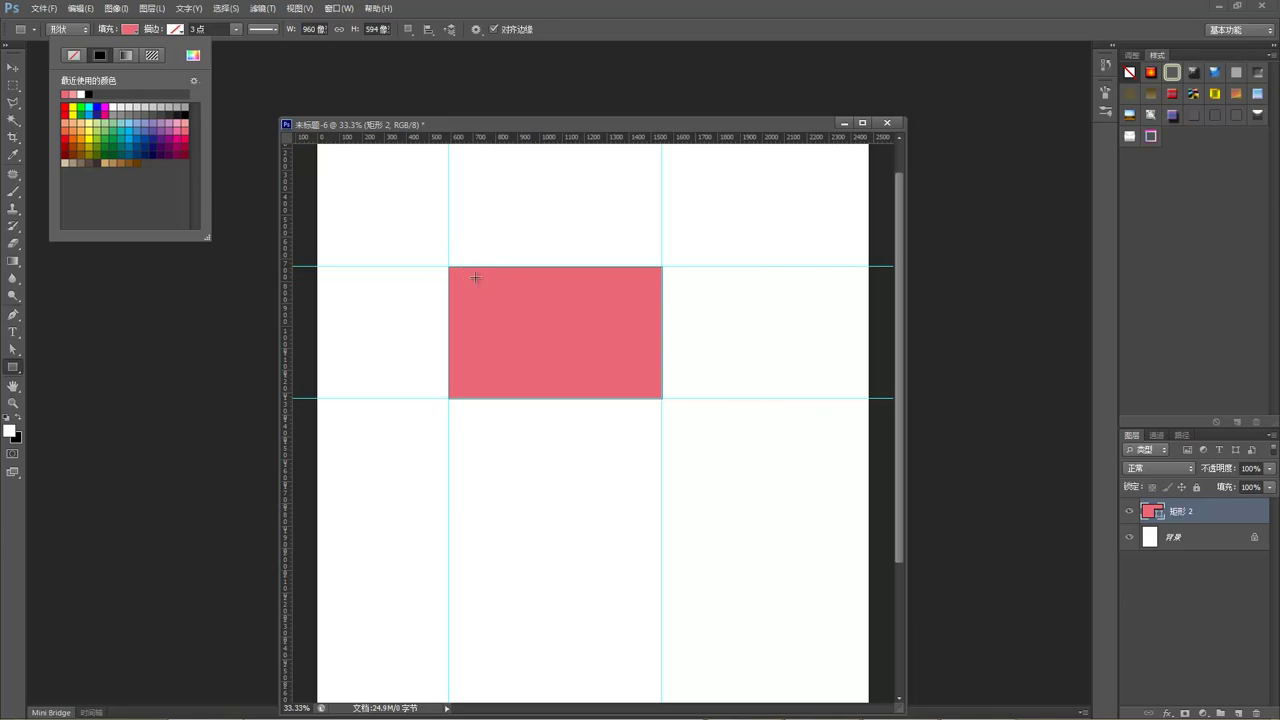
Step: Draw a 594 × 594 px square from the rectangle's upper-left corner and fill it with light pink
drag(451, 270, 562, 388)
key(ctrl+z)
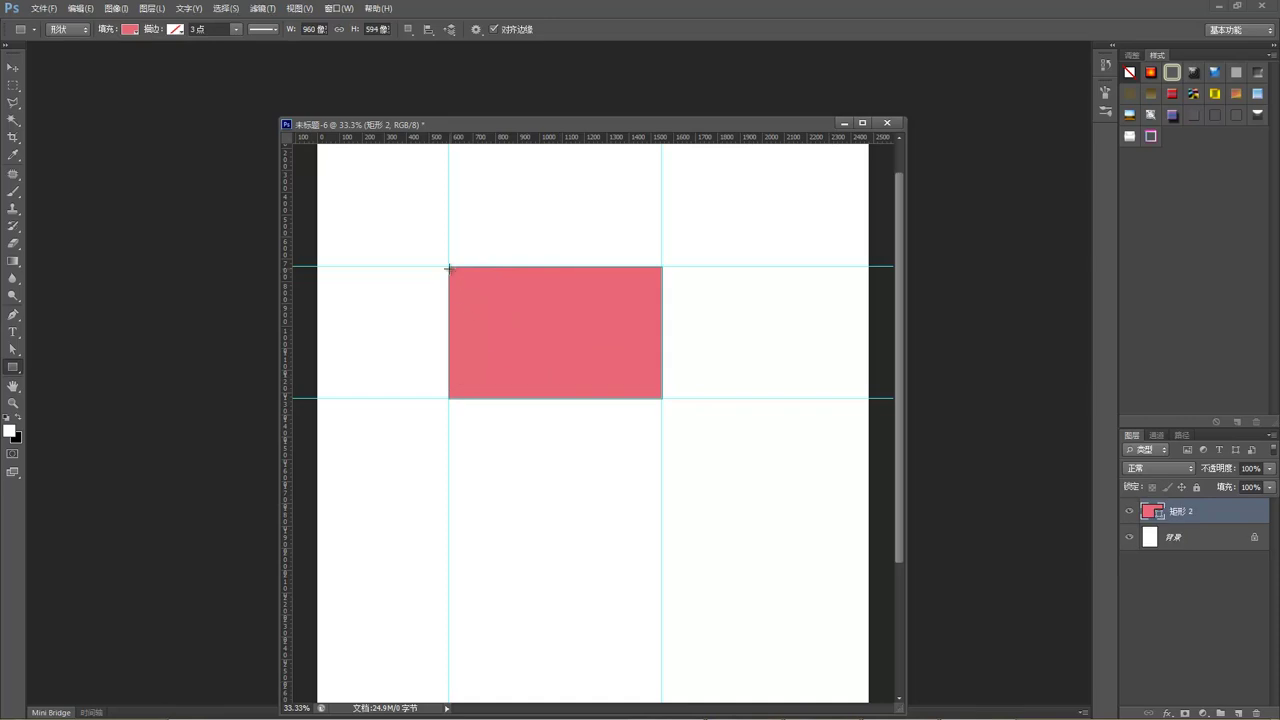
drag(449, 267, 587, 398)
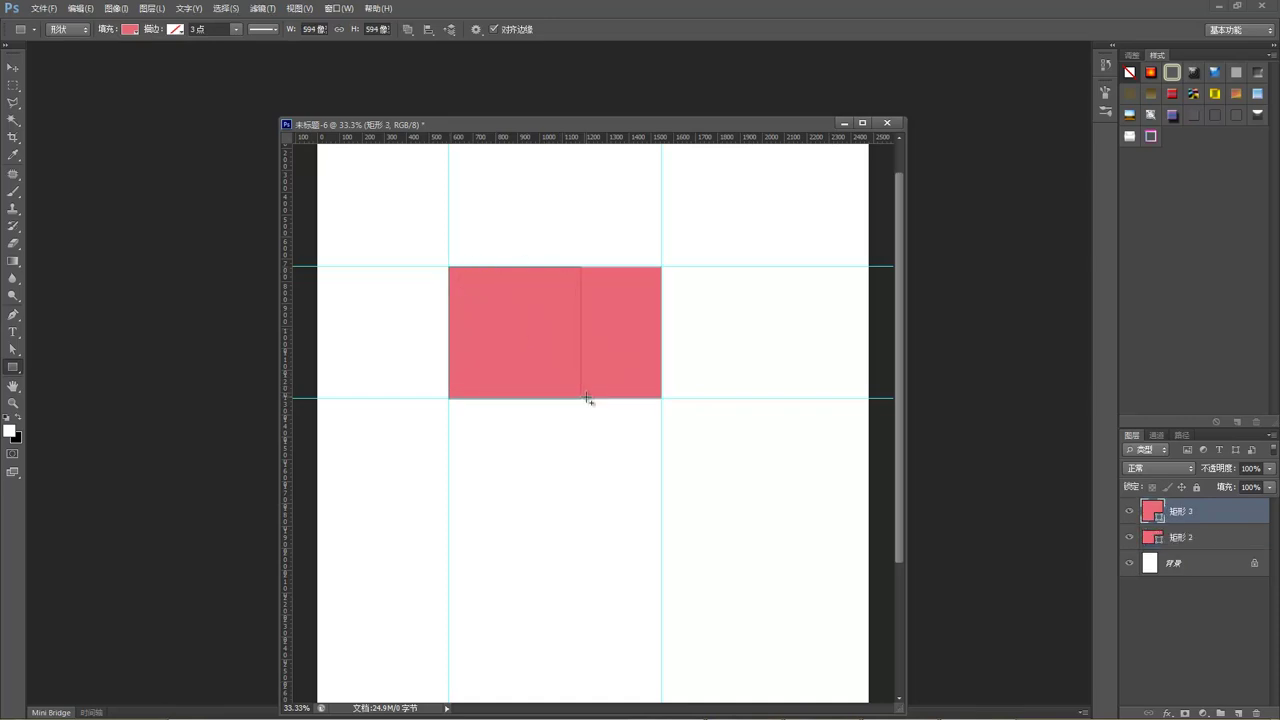
click(127, 30)
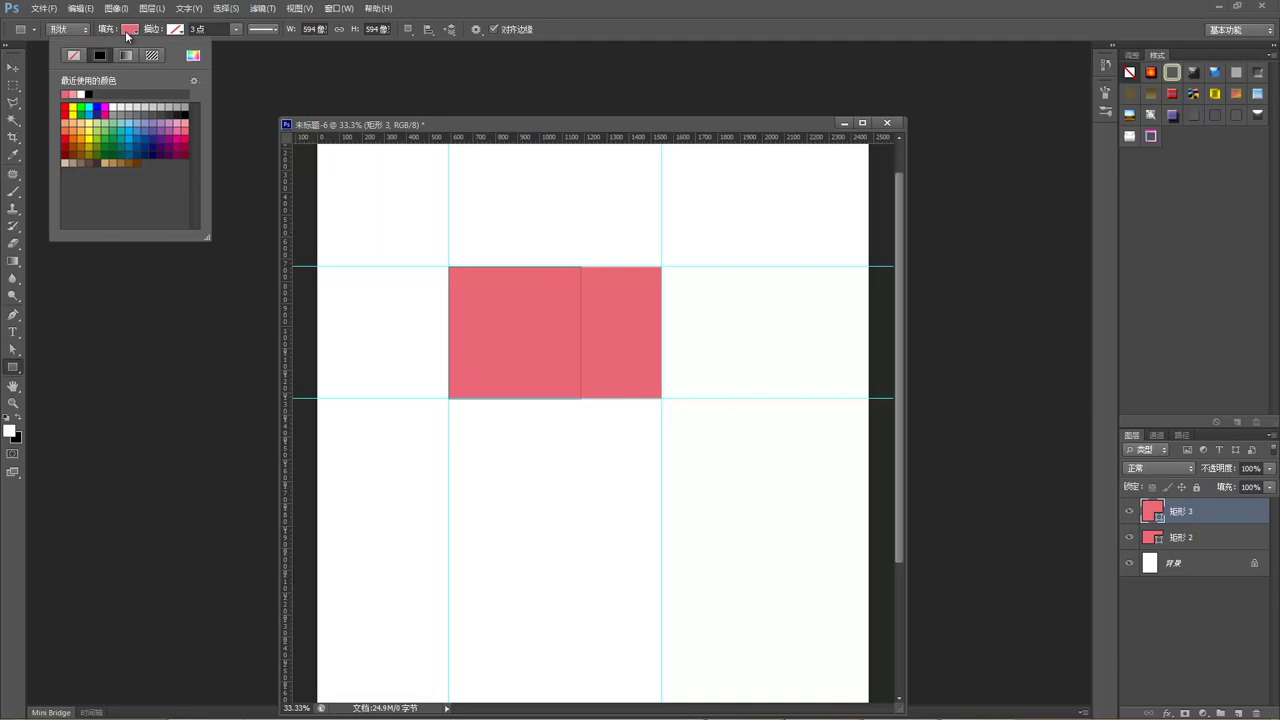
click(185, 121)
click(525, 122)
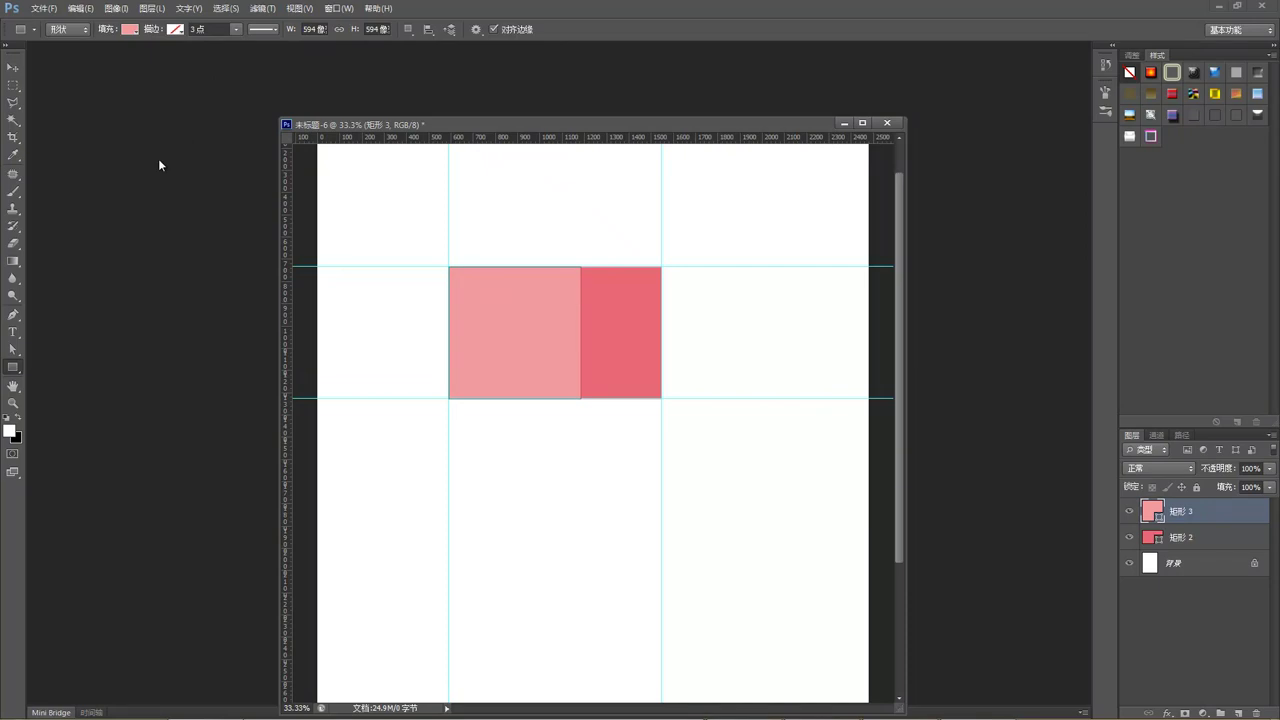
Step: Select the large rectangle behind the square and place a vertical guide along the square's right edge
click(20, 70)
click(611, 302)
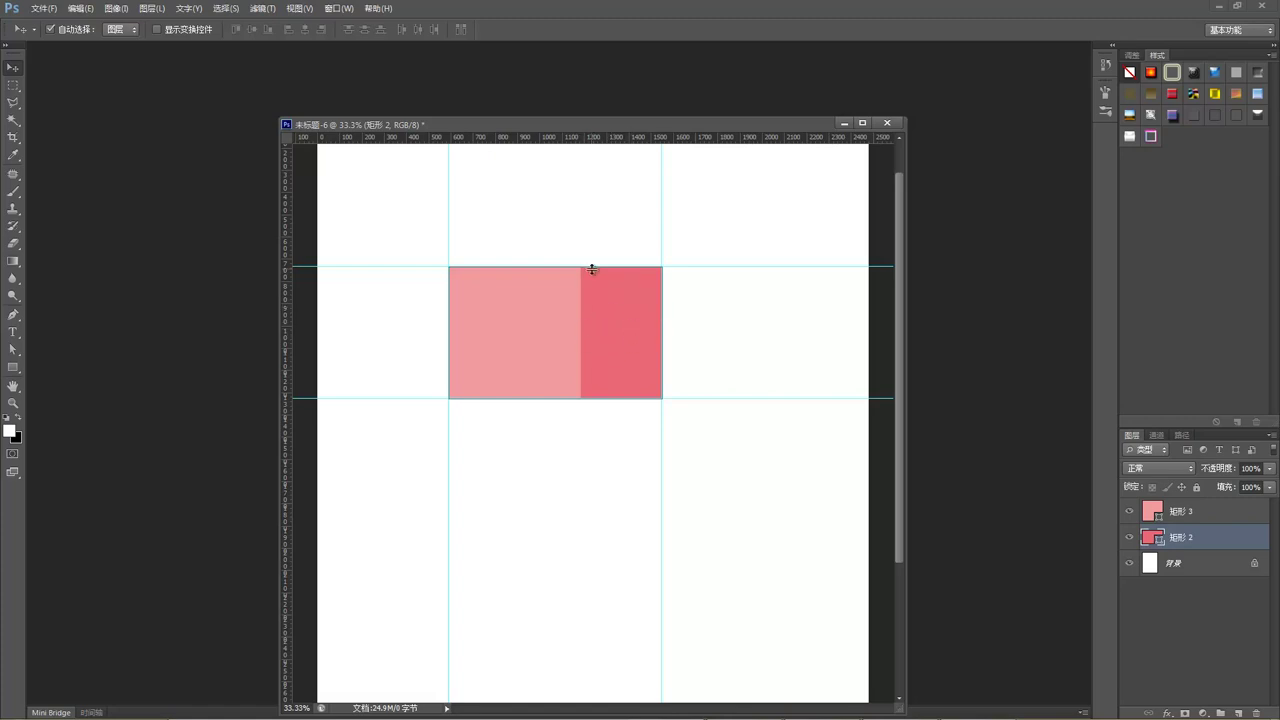
click(13, 85)
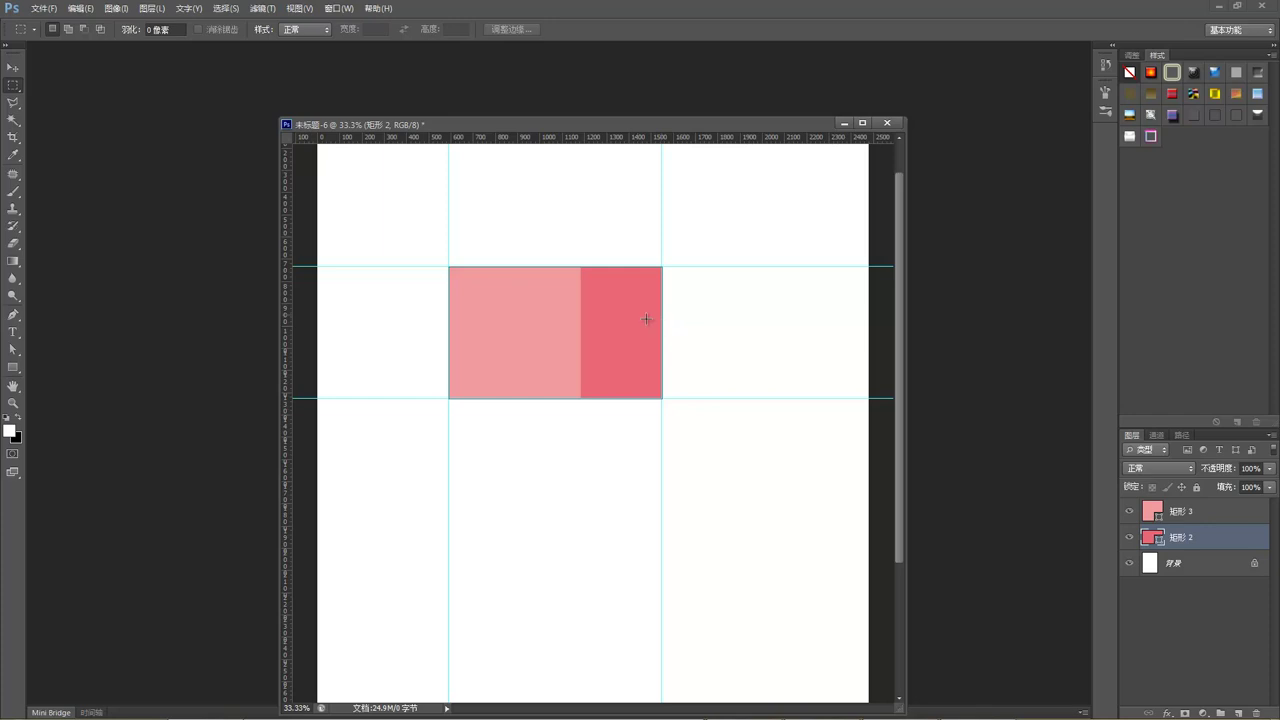
drag(290, 362, 581, 389)
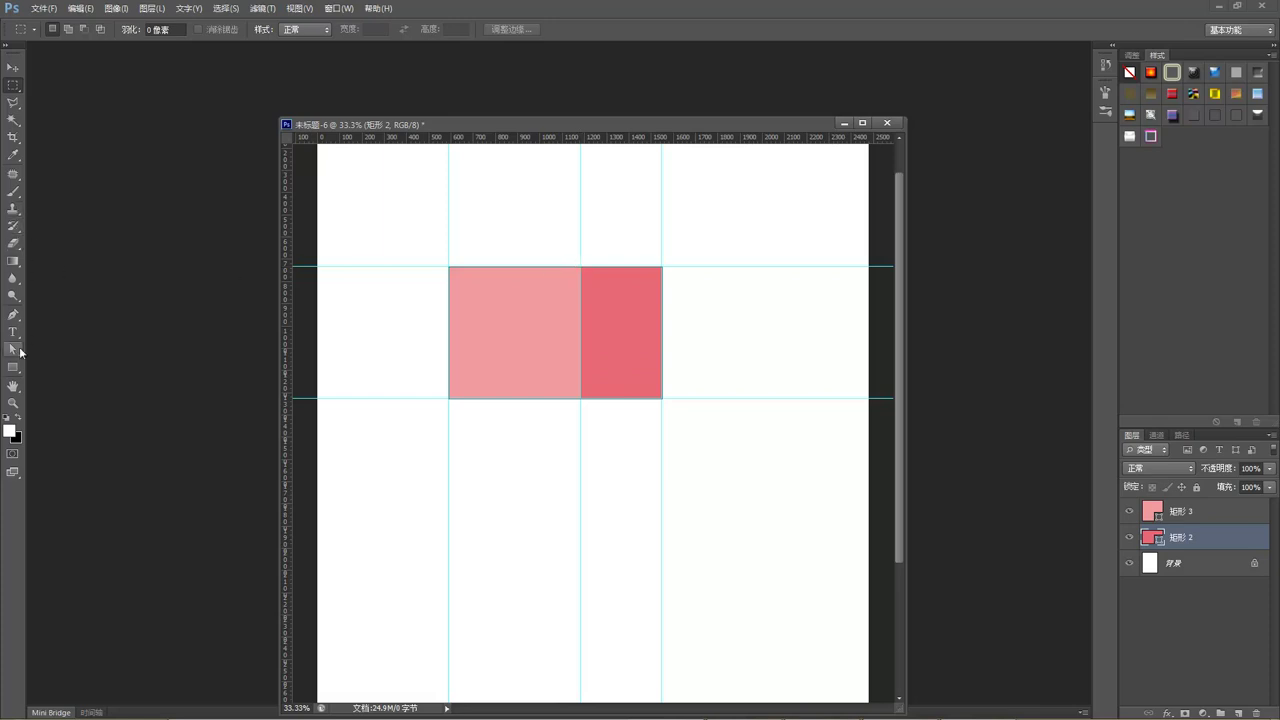
Step: Draw a 363 × 363 px square in the upper part of the remaining strip and fill it with crimson
click(13, 367)
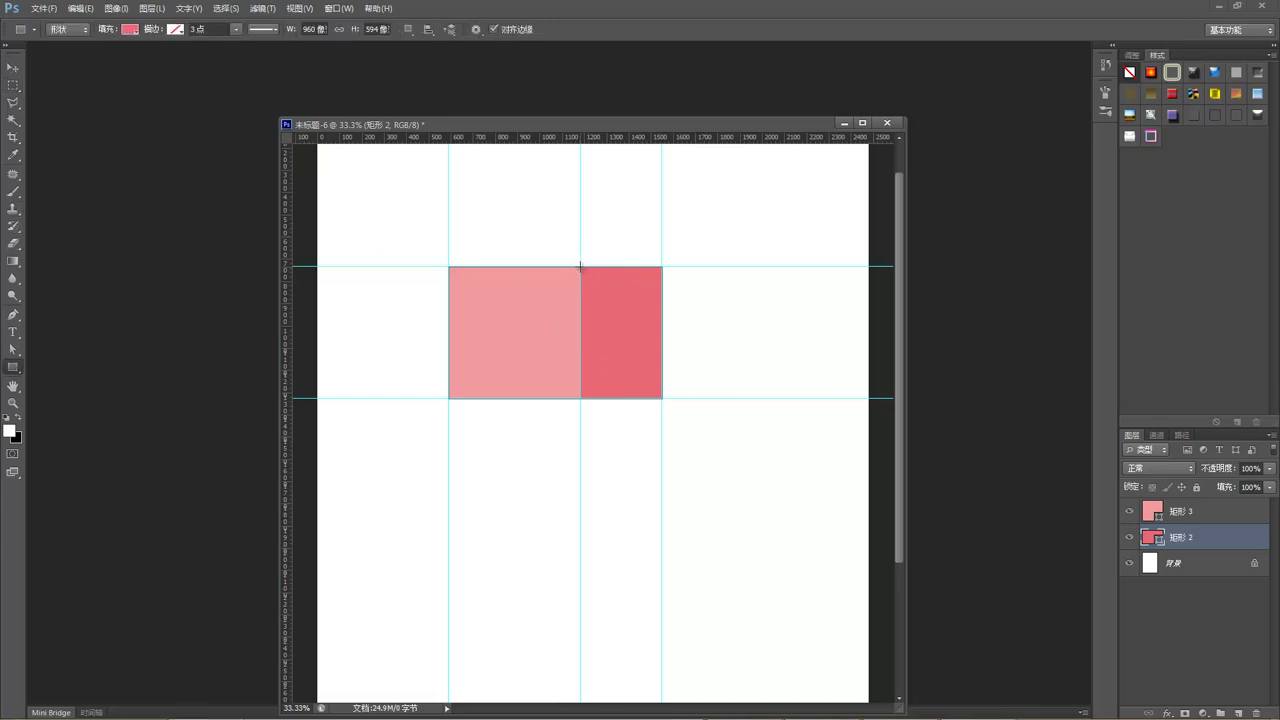
drag(581, 267, 668, 346)
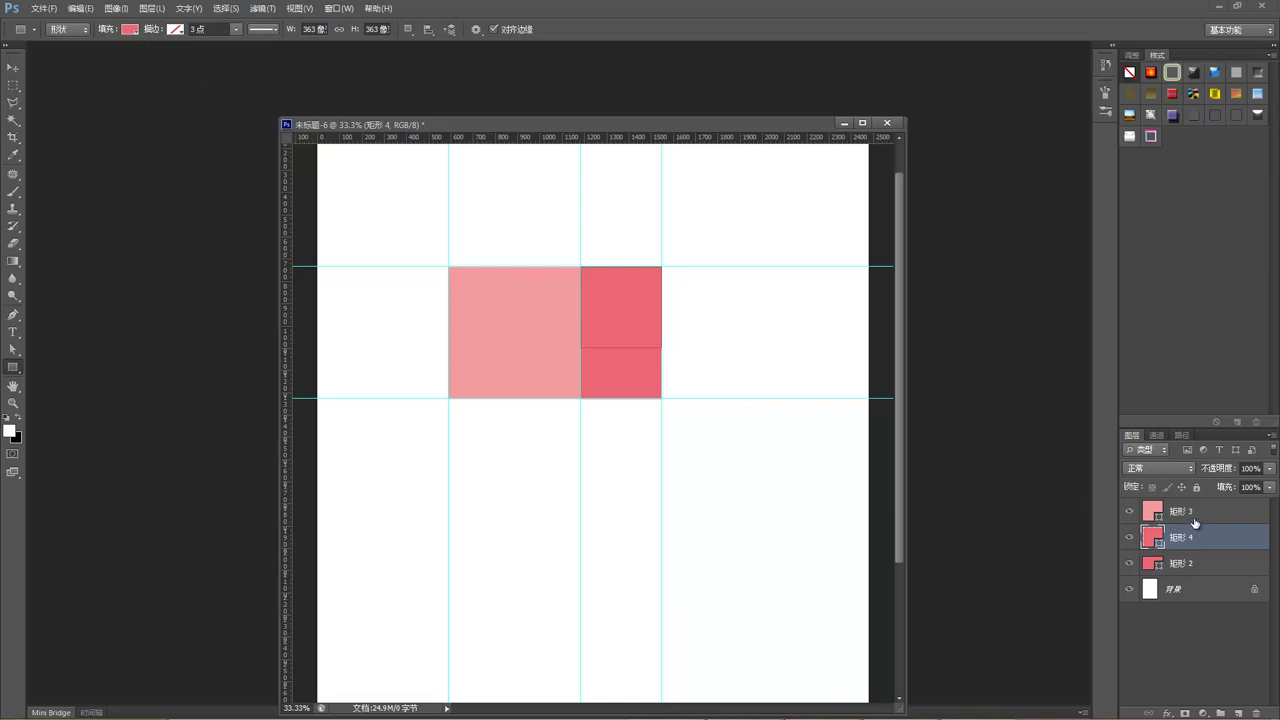
click(137, 31)
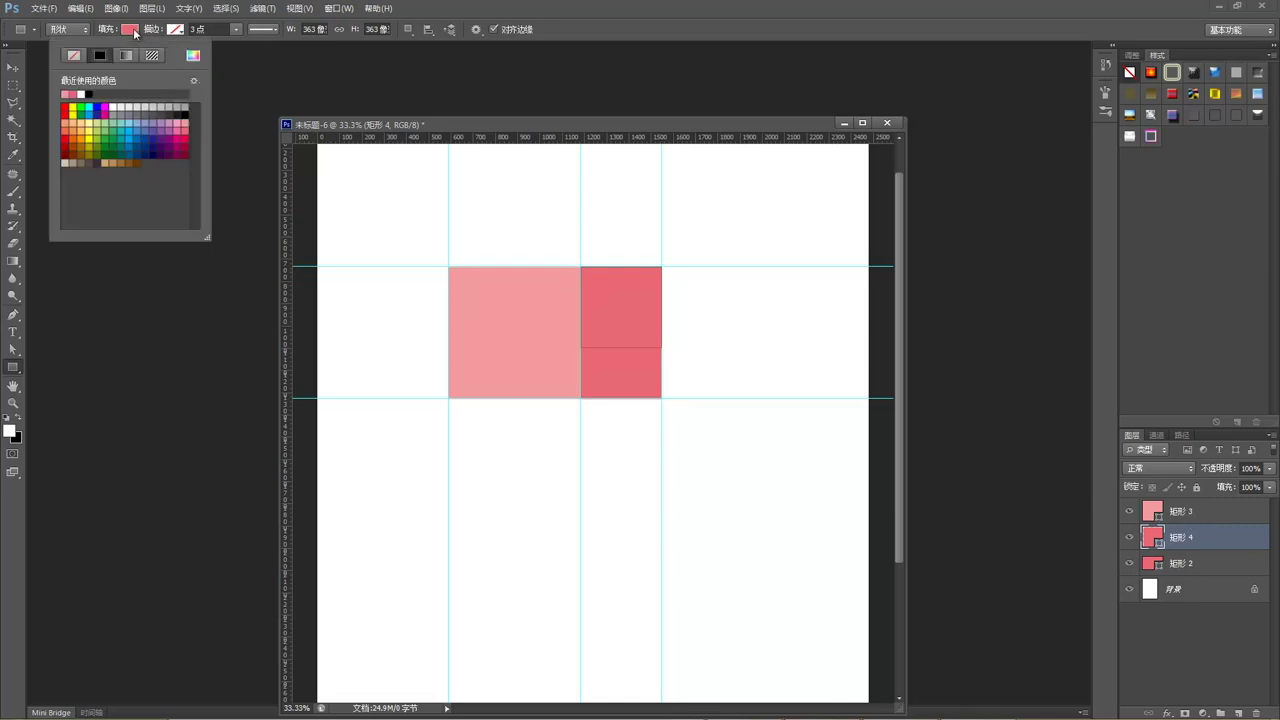
click(190, 136)
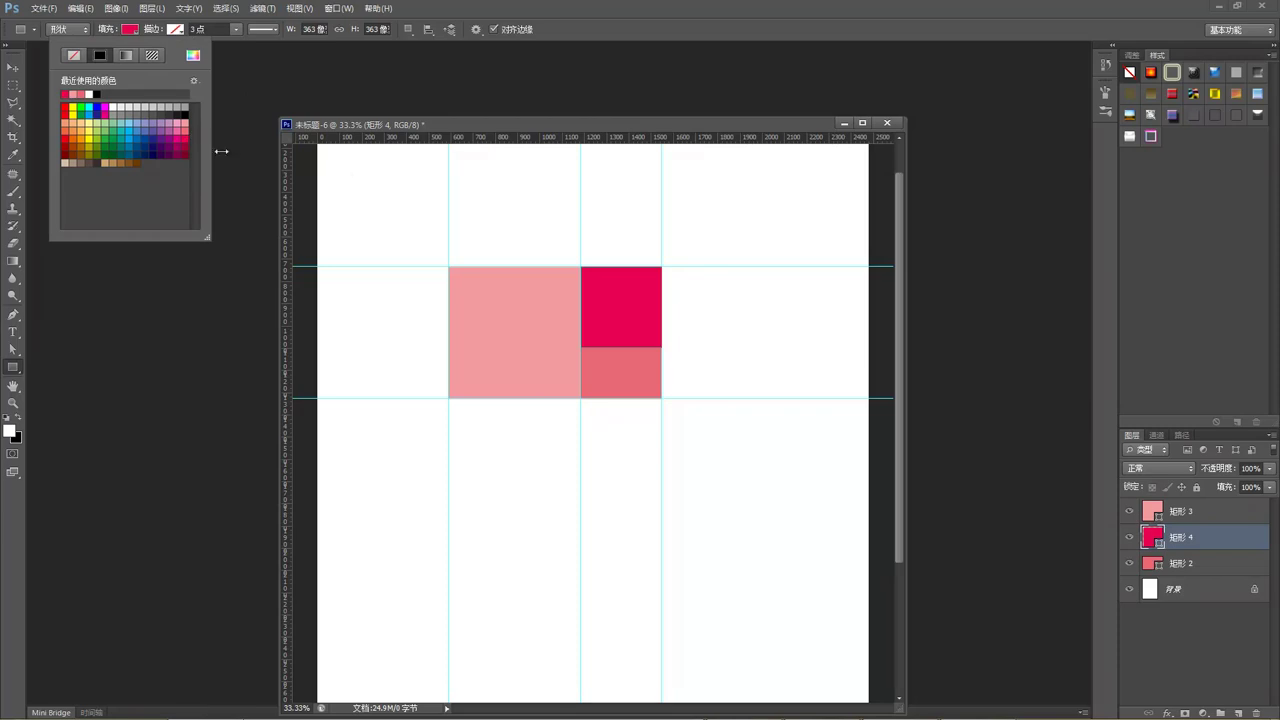
click(638, 119)
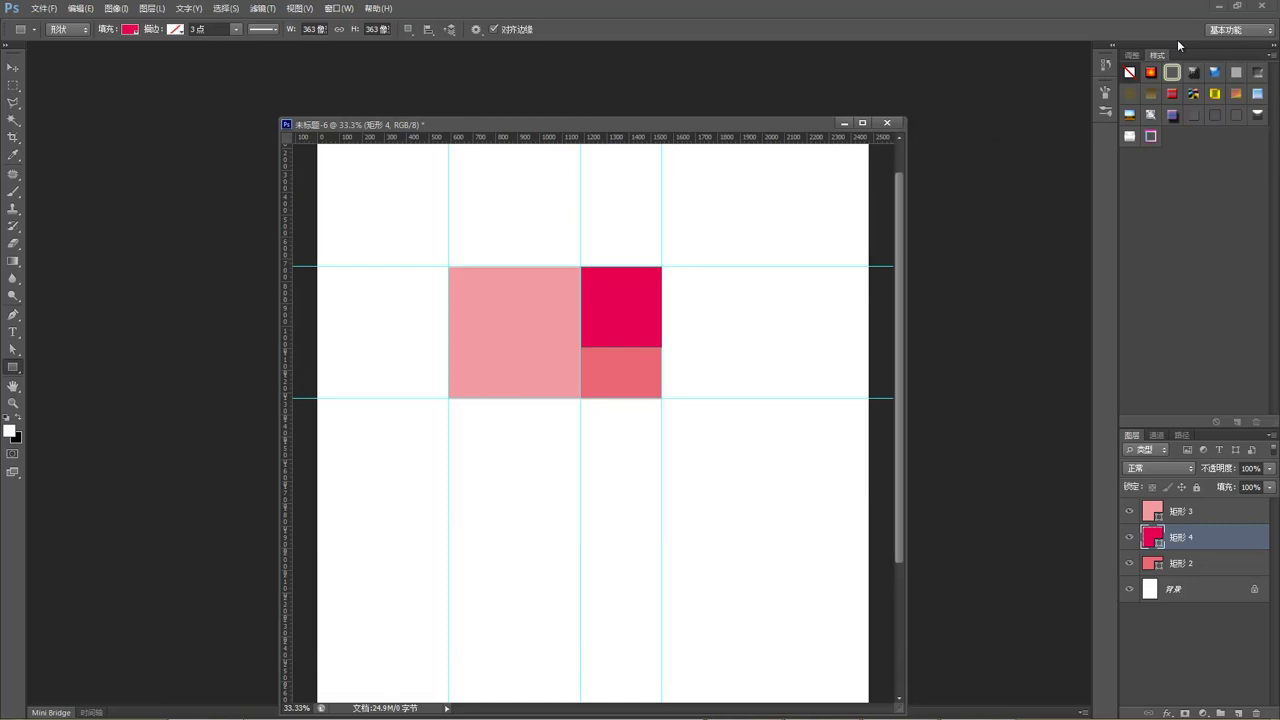
Step: Switch to Illustrator and review the text on the golden spiral's number sequence beneath the example images
click(1220, 6)
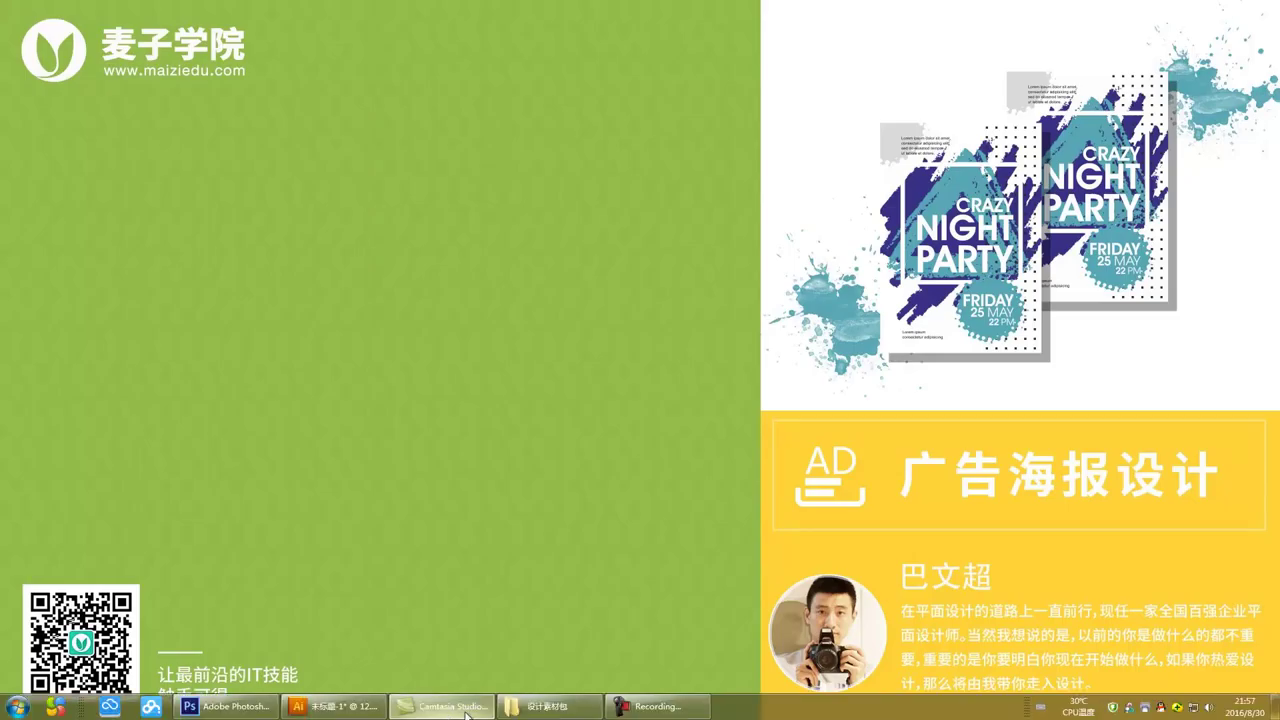
click(330, 706)
click(470, 373)
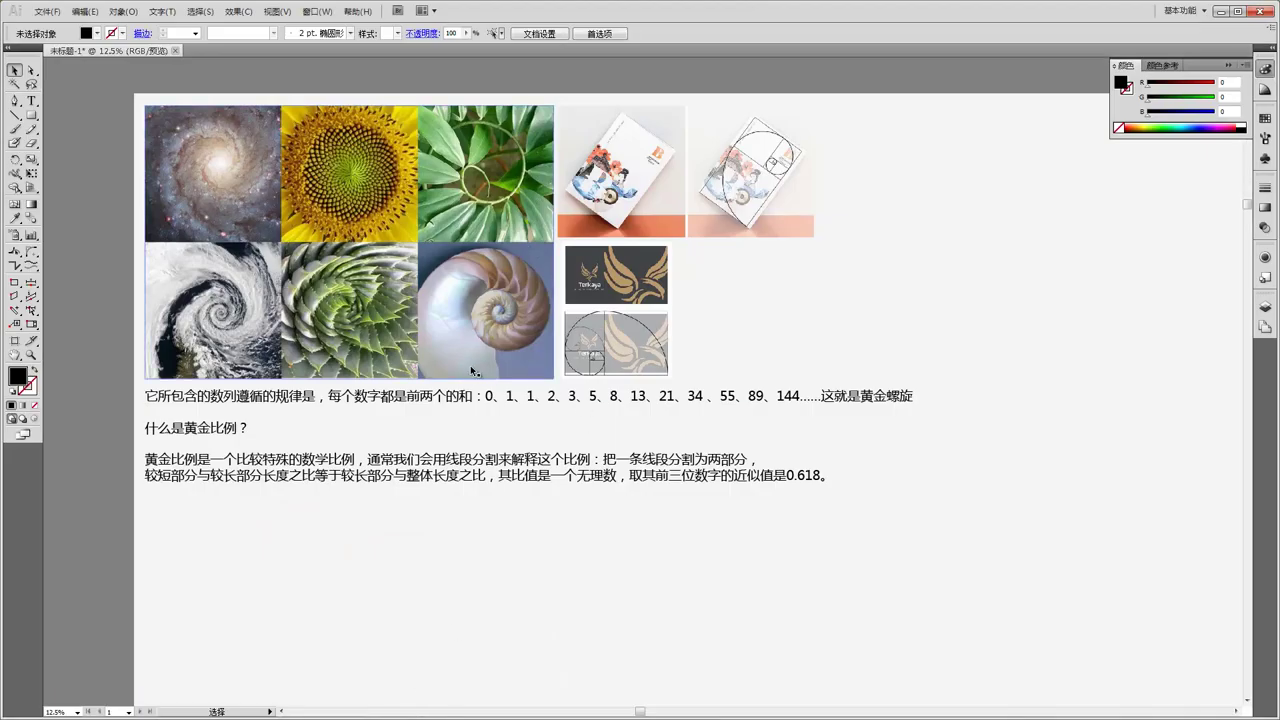
click(868, 399)
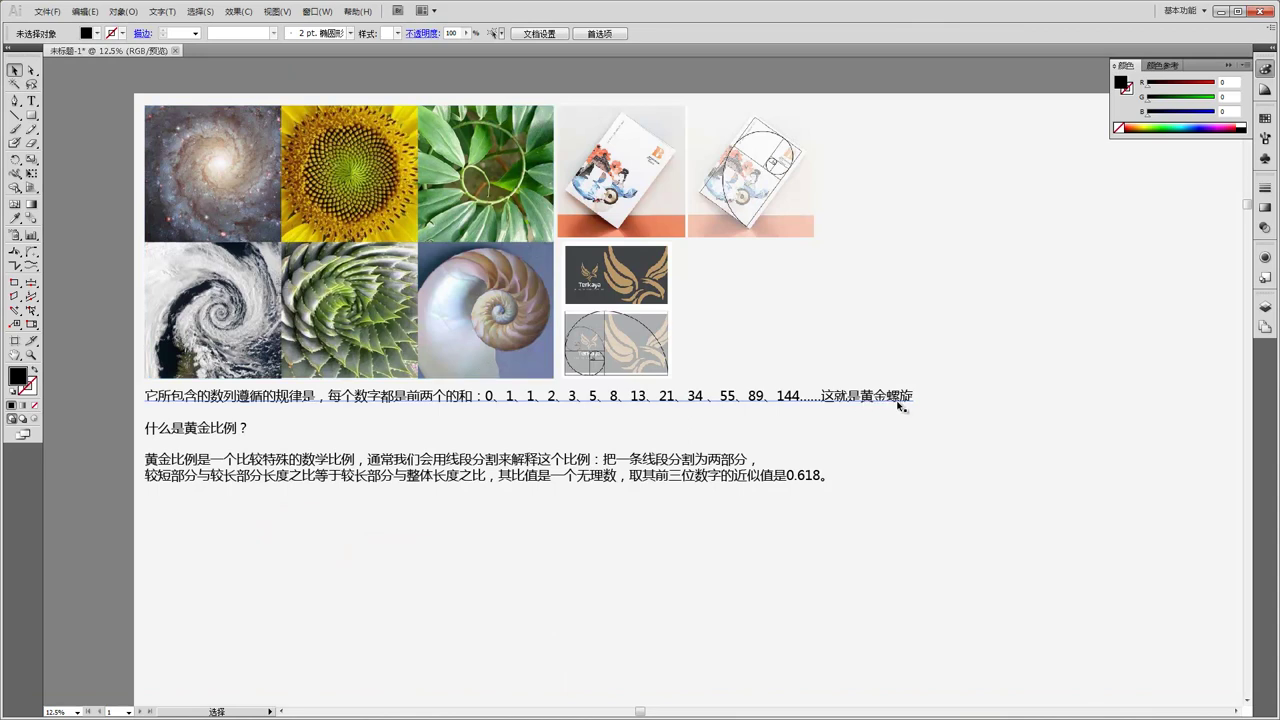
click(468, 422)
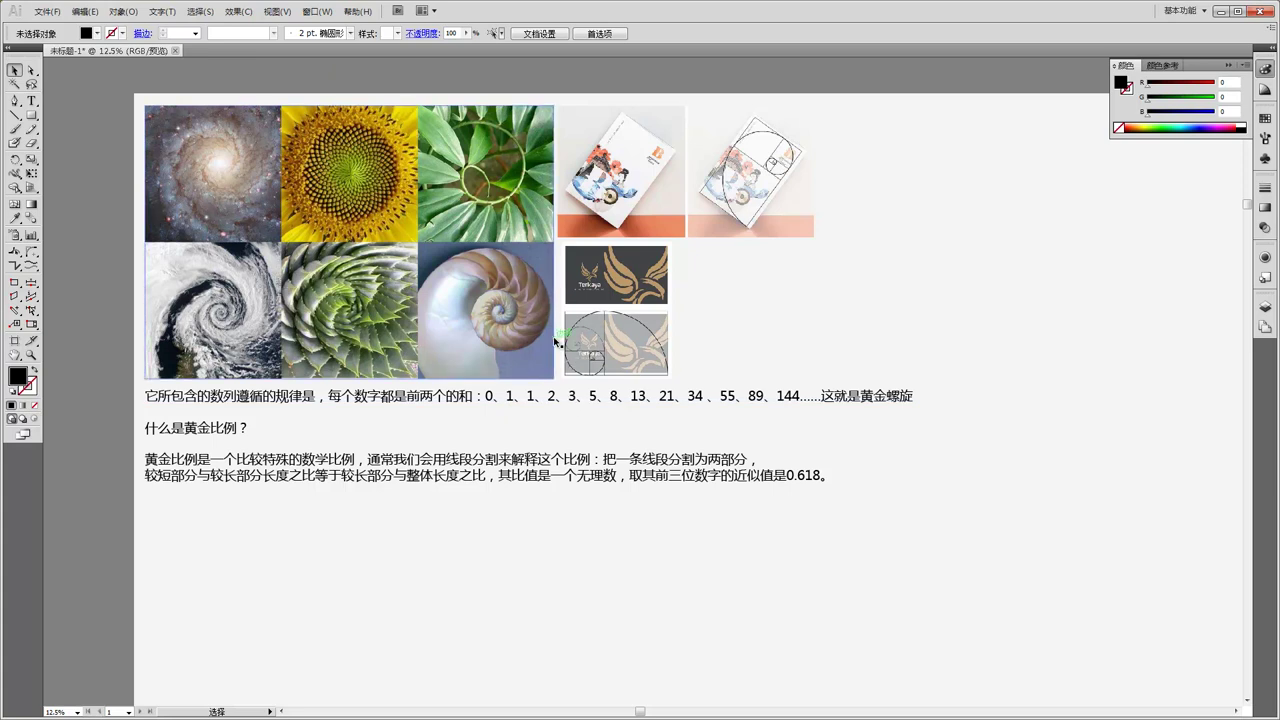
Step: Examine the spiral images from nature and the book cover and logo examples with golden-spiral overlays
scroll(553, 341, up, 2)
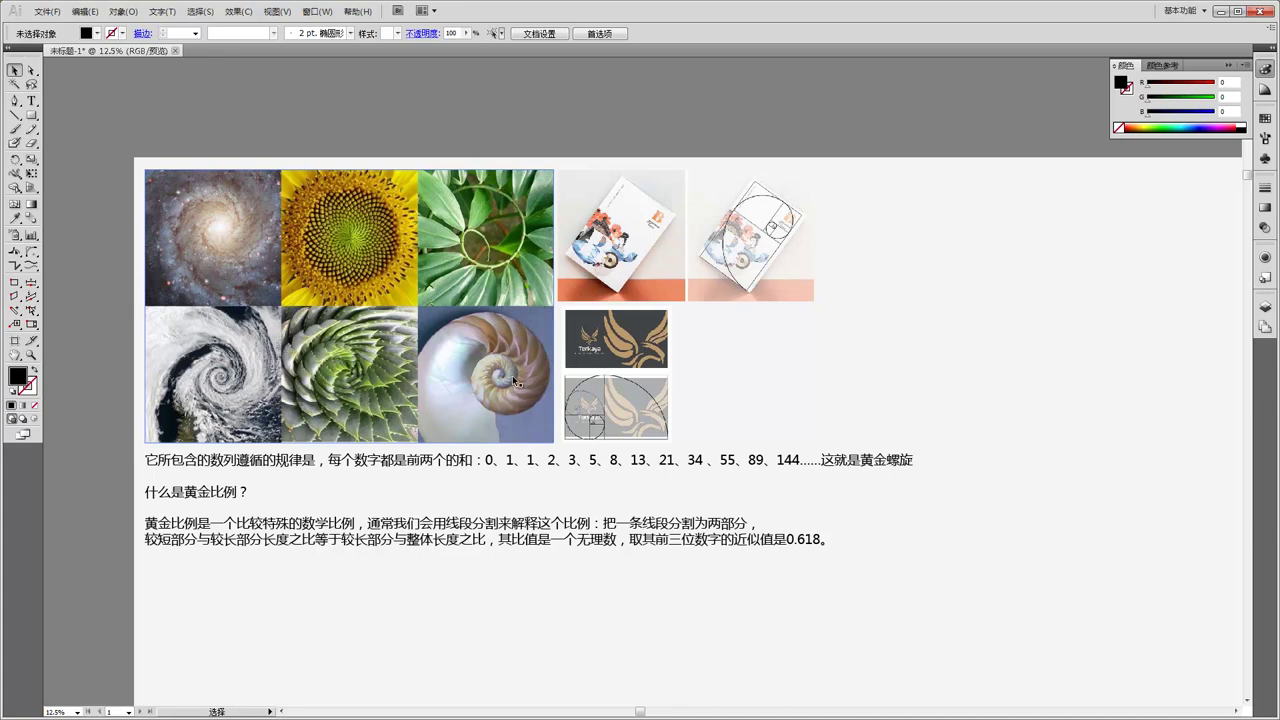
key(ctrl+equal)
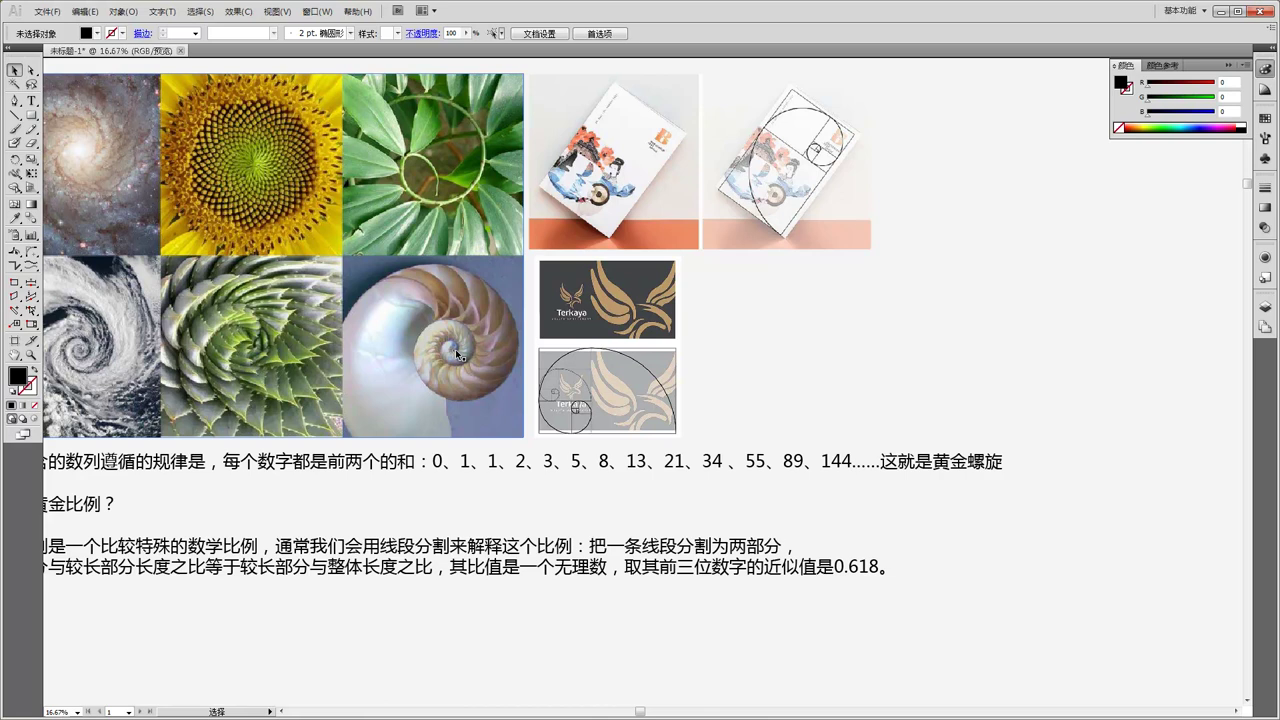
key(ctrl+minus)
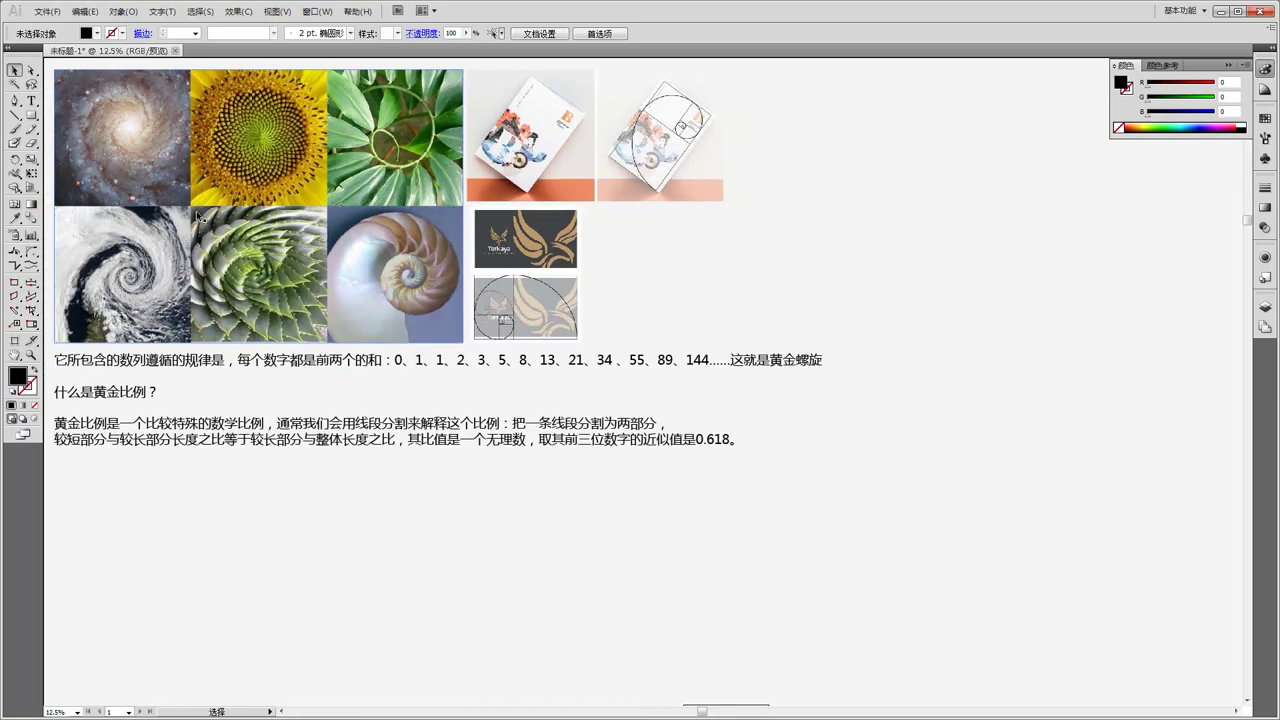
click(16, 71)
click(146, 152)
scroll(347, 293, up, 2)
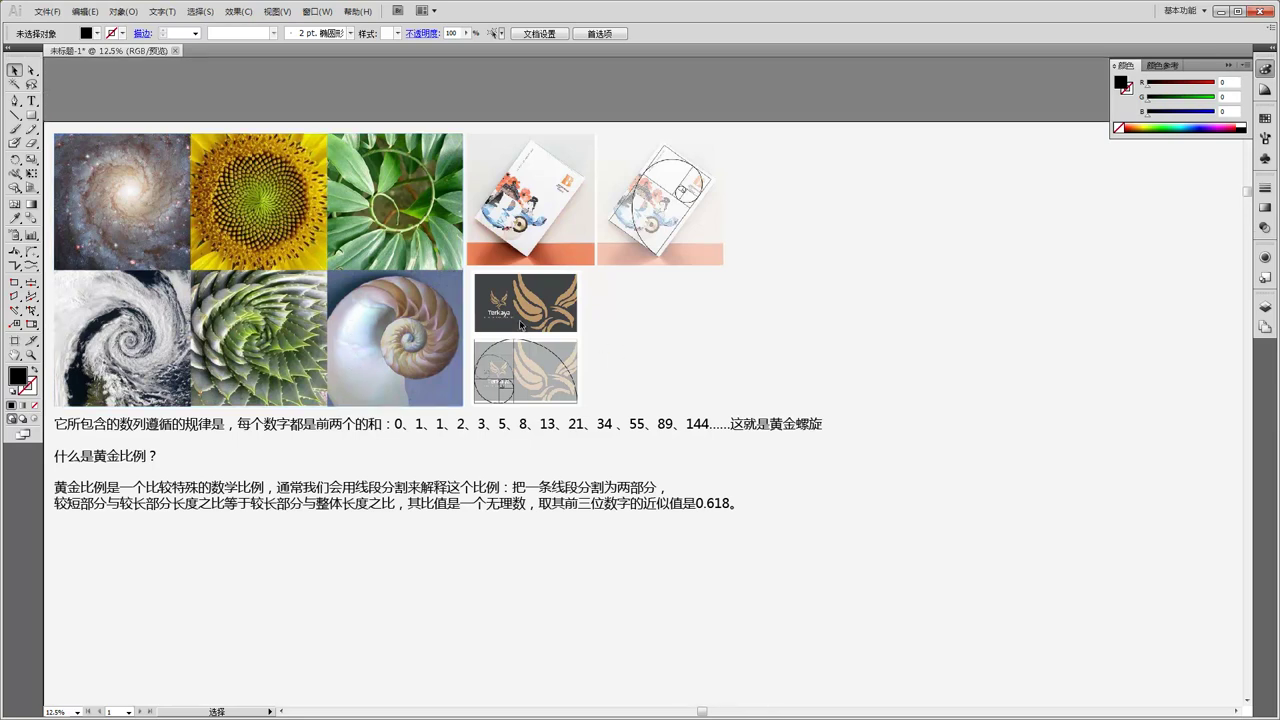
click(440, 318)
click(510, 313)
scroll(441, 365, down, 1)
click(406, 339)
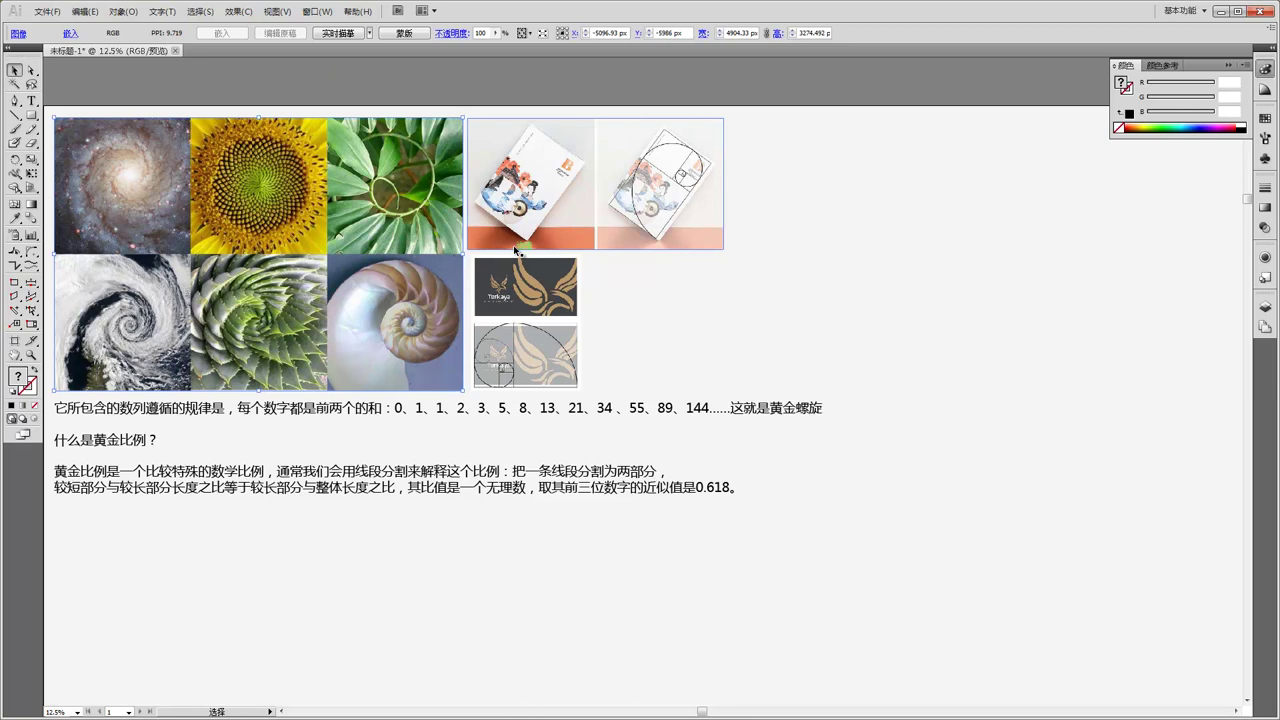
Step: Switch to the 设计素材包 folder in the file explorer and open 特效插件 and its divine_proportions_toolkit_1_0_4 subfolder
click(1221, 12)
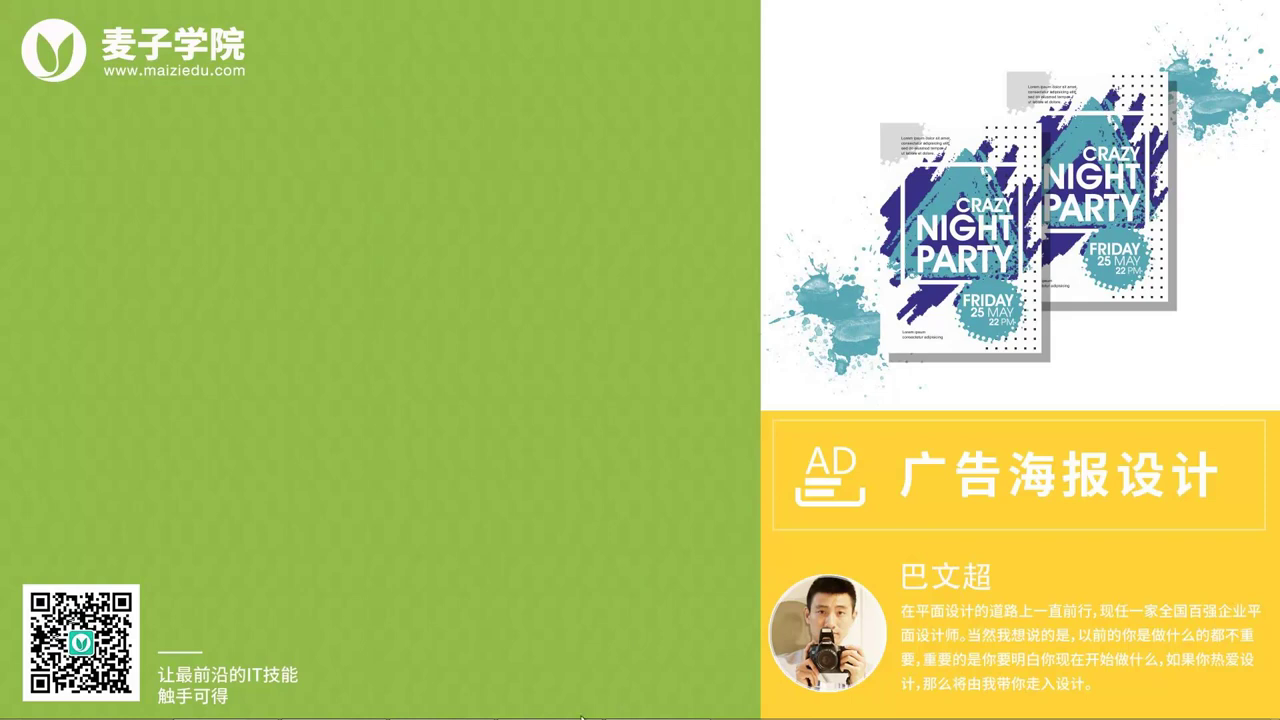
mouse_move(608, 714)
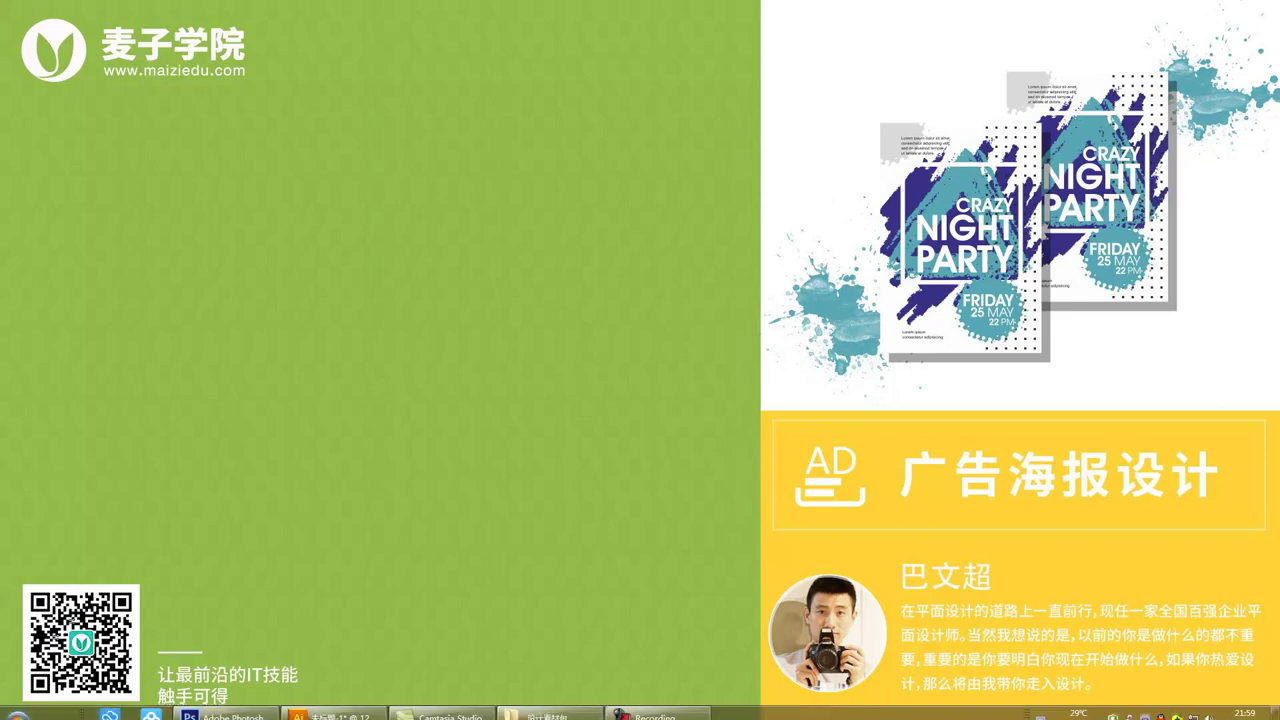
click(550, 712)
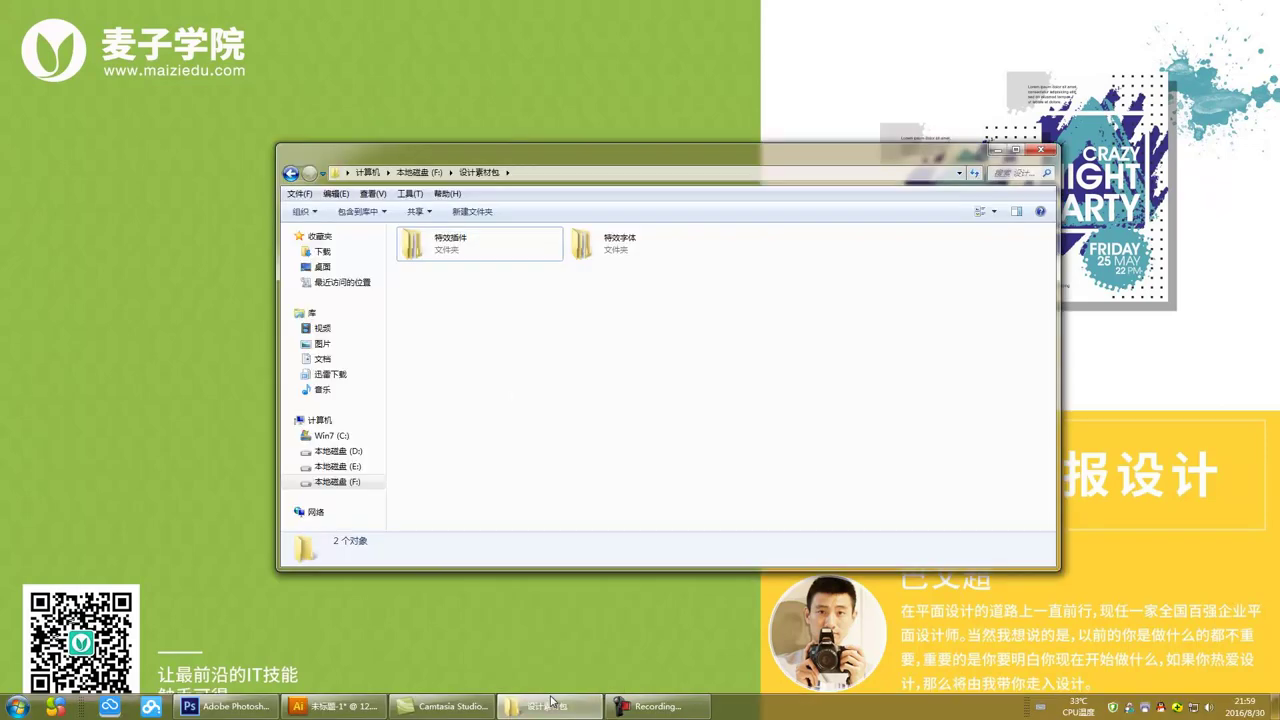
double_click(476, 250)
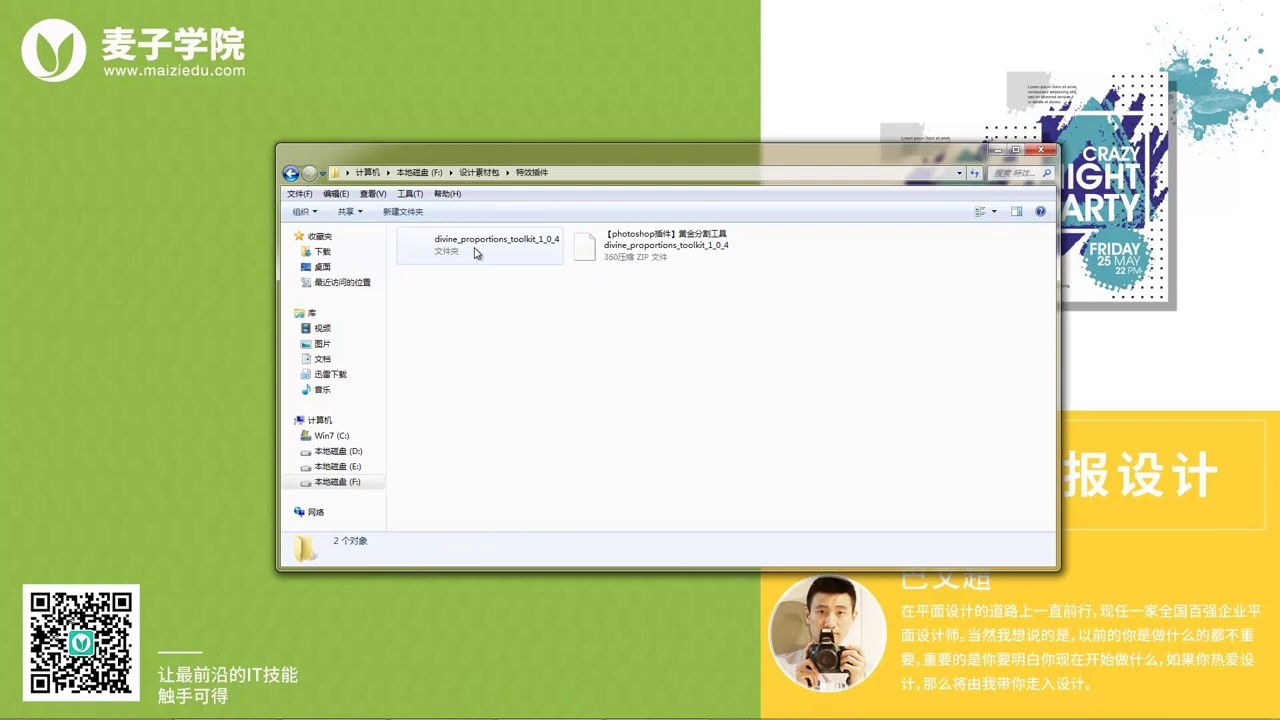
click(617, 257)
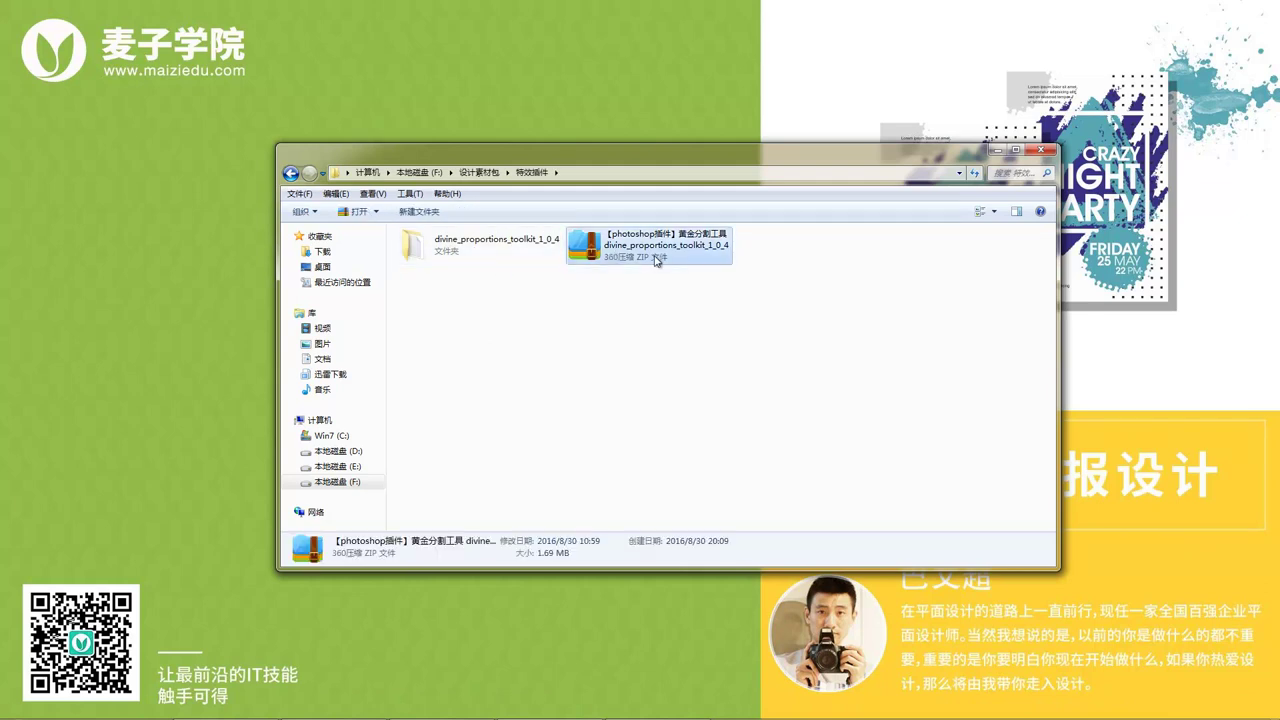
click(517, 250)
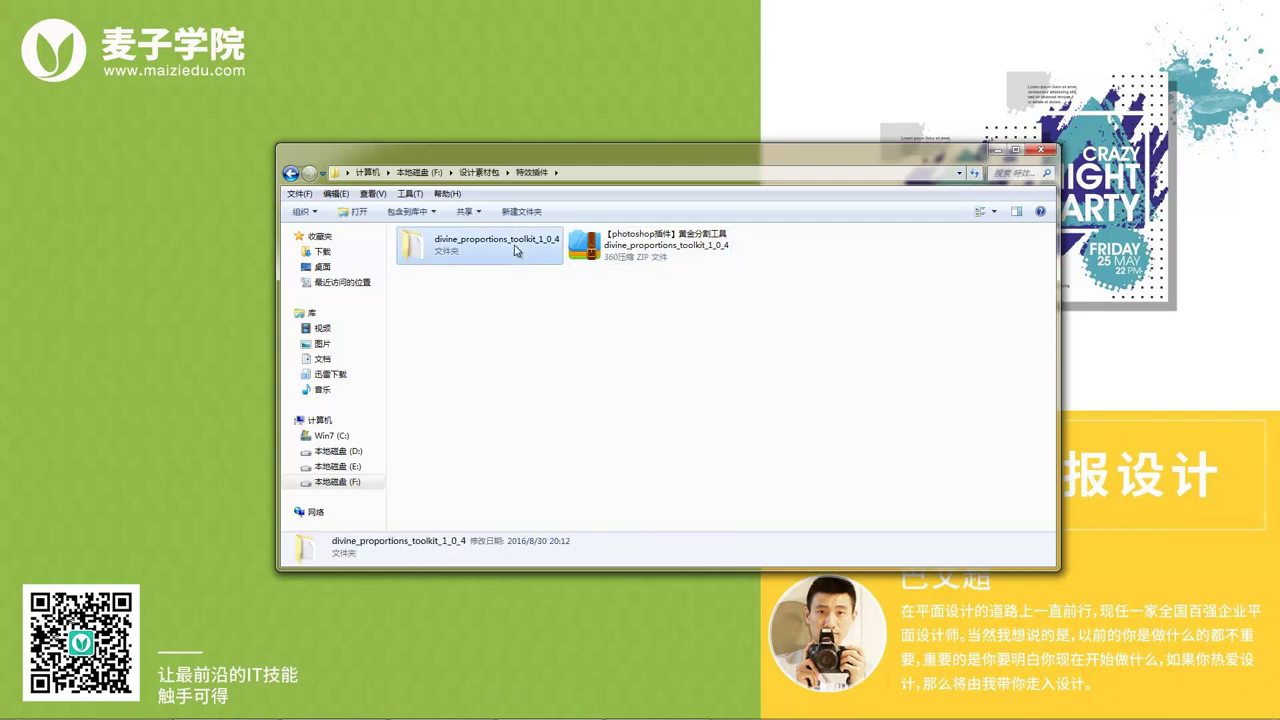
double_click(517, 250)
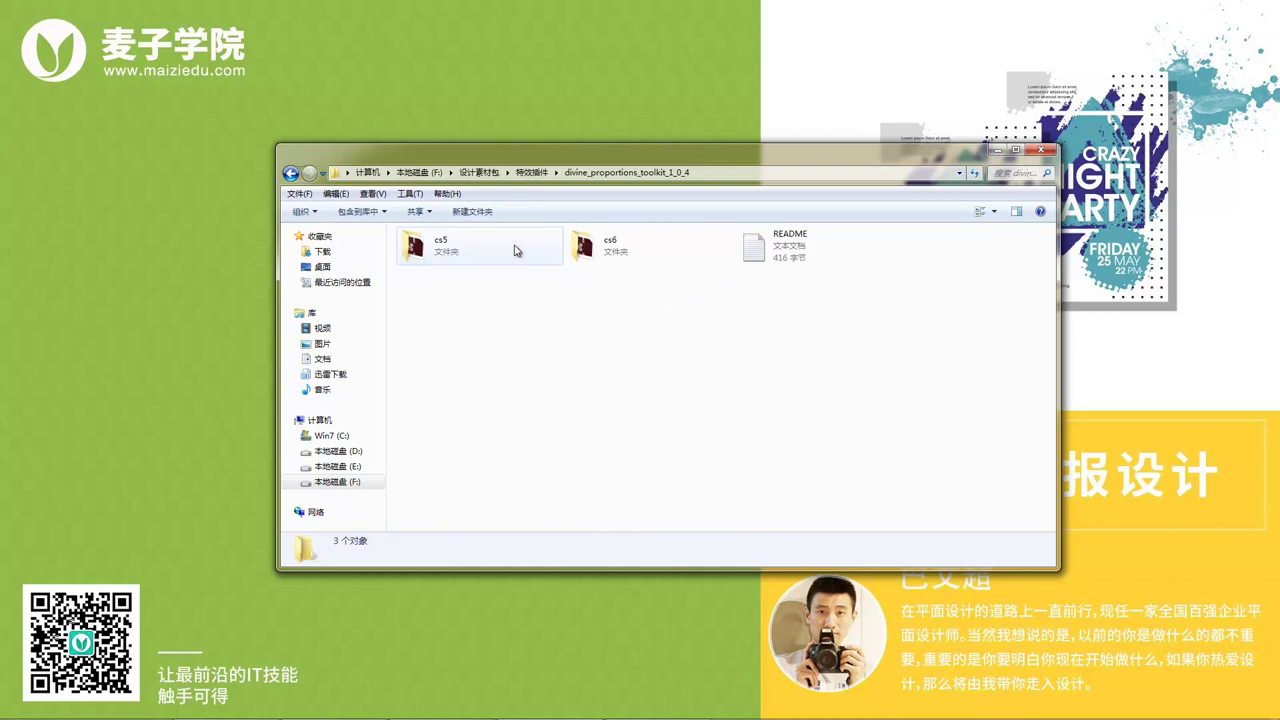
Step: Install the Divine Proportions Toolkit extension from the cs6 folder, accepting the disclaimer, and minimize Adobe Extension Manager
double_click(631, 257)
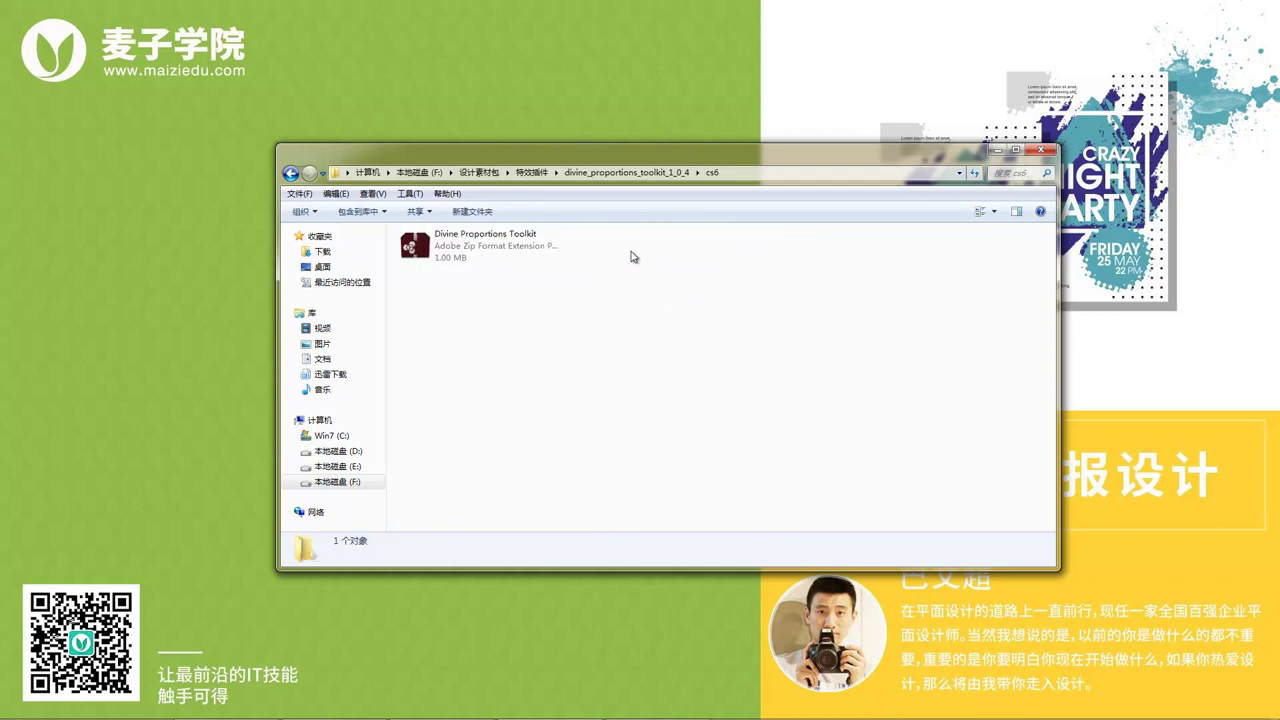
click(503, 238)
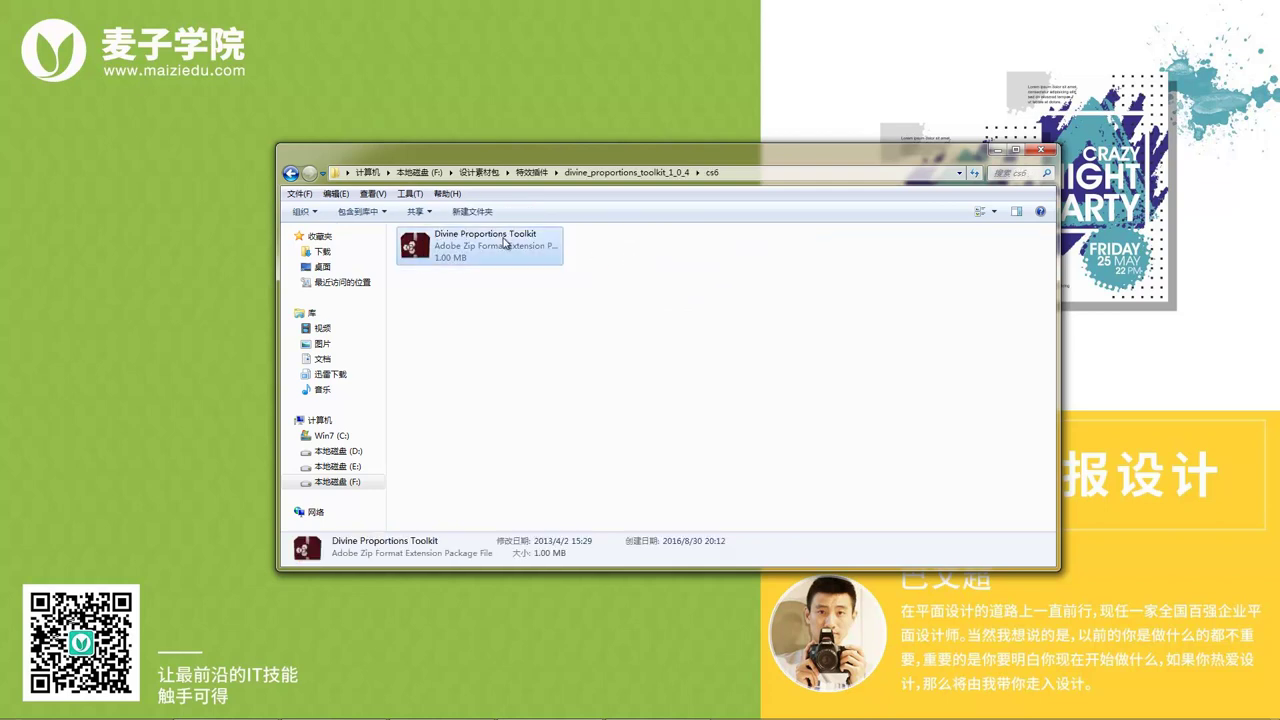
double_click(455, 251)
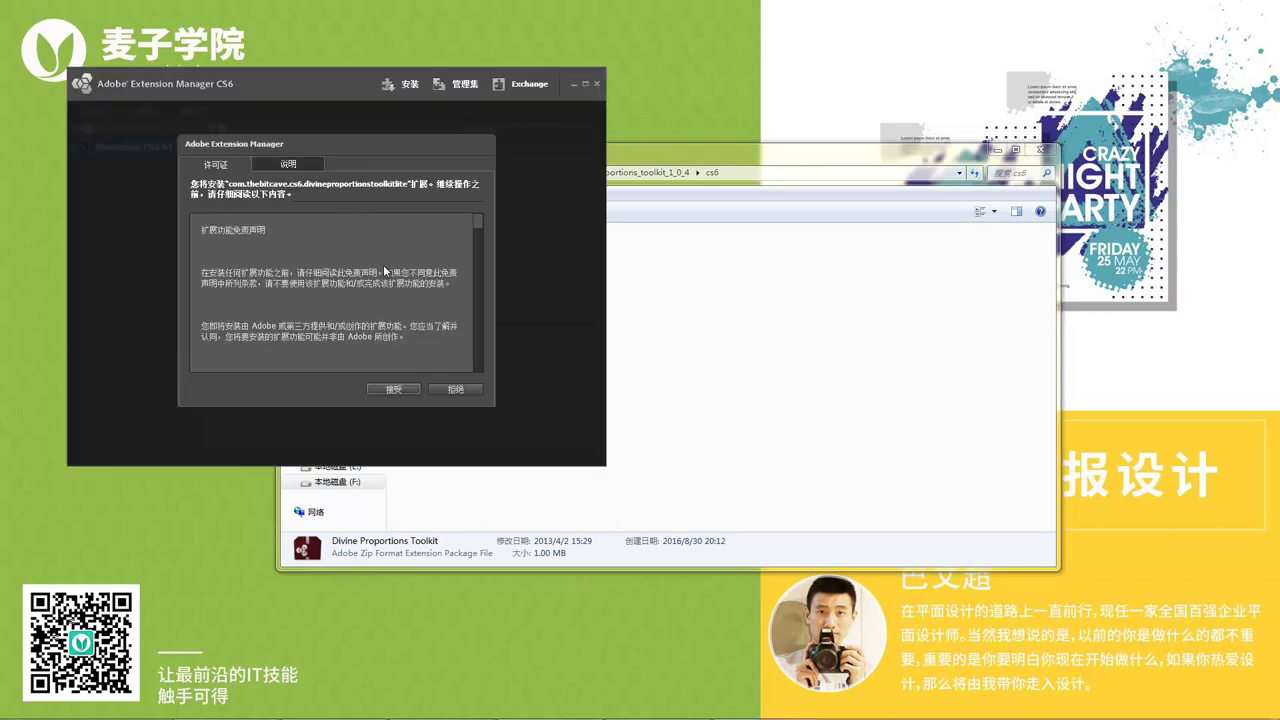
click(404, 392)
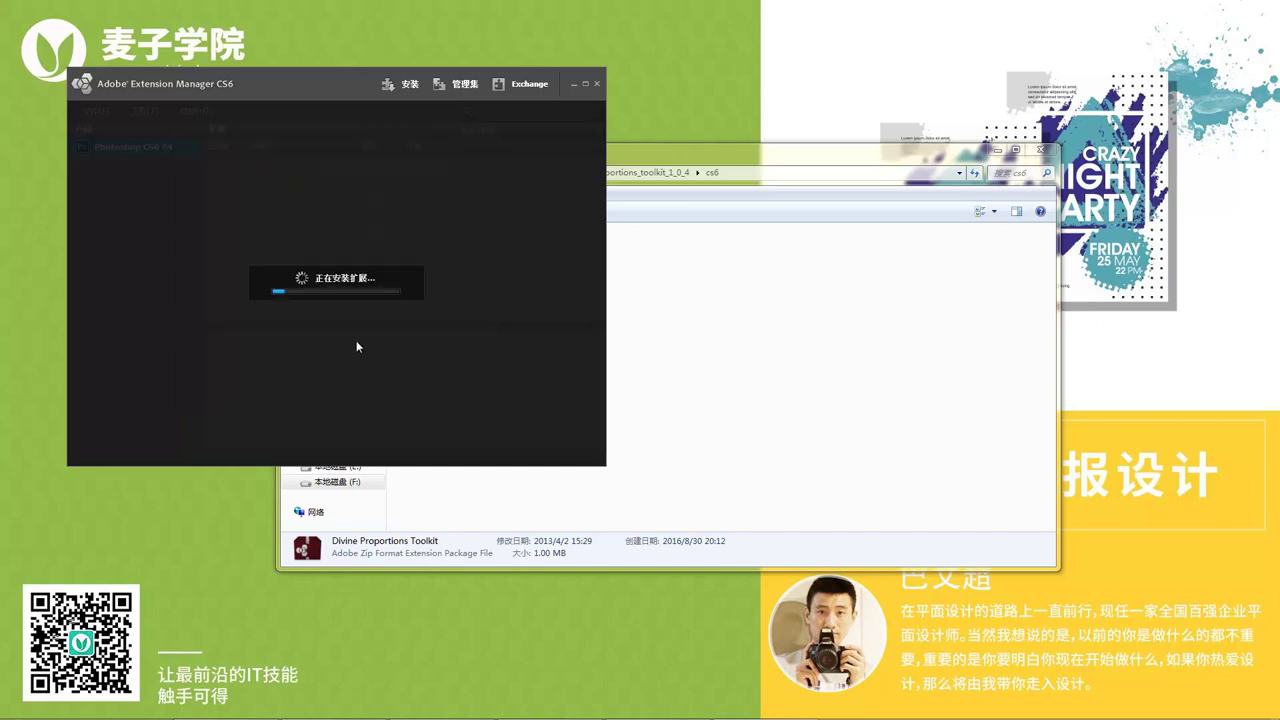
click(401, 316)
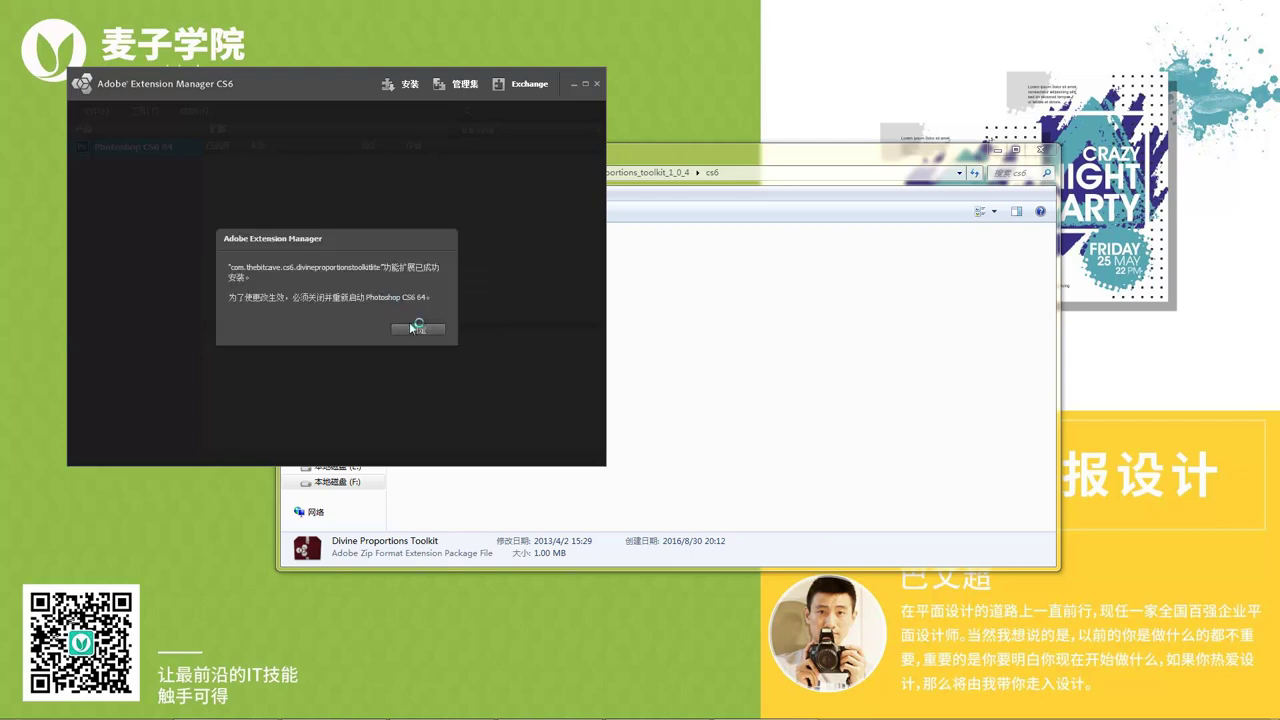
click(419, 329)
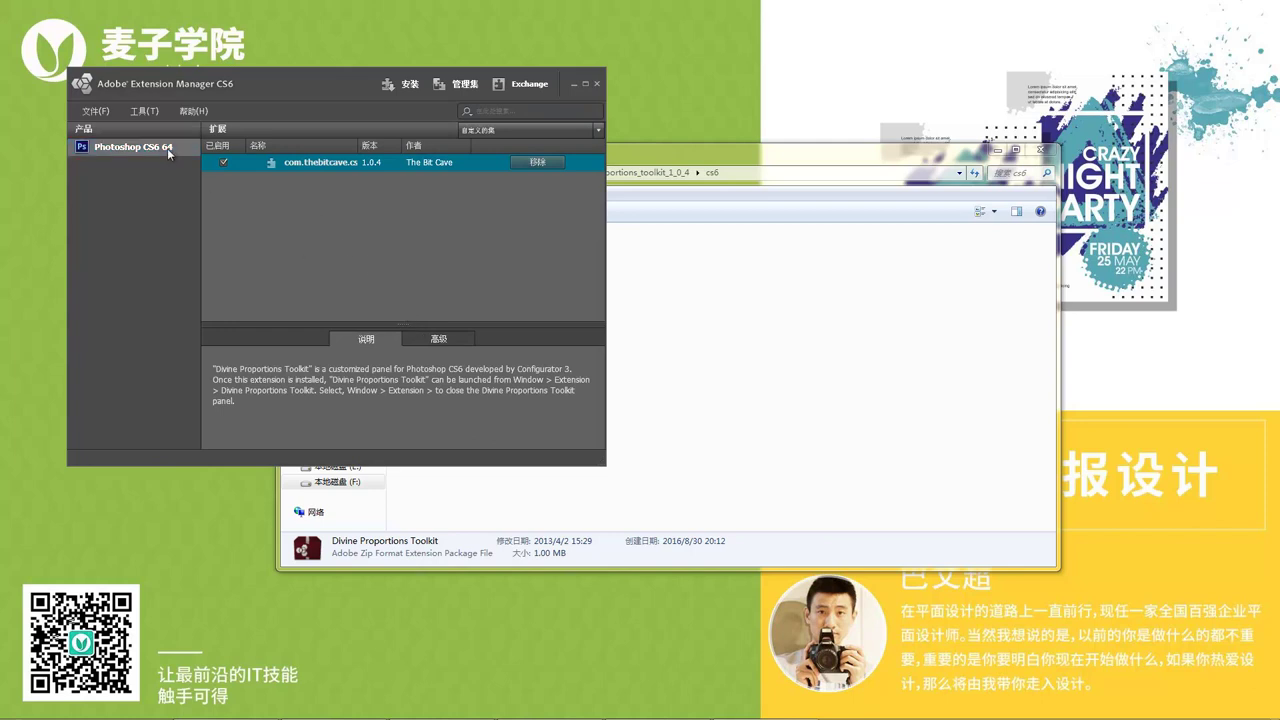
click(571, 85)
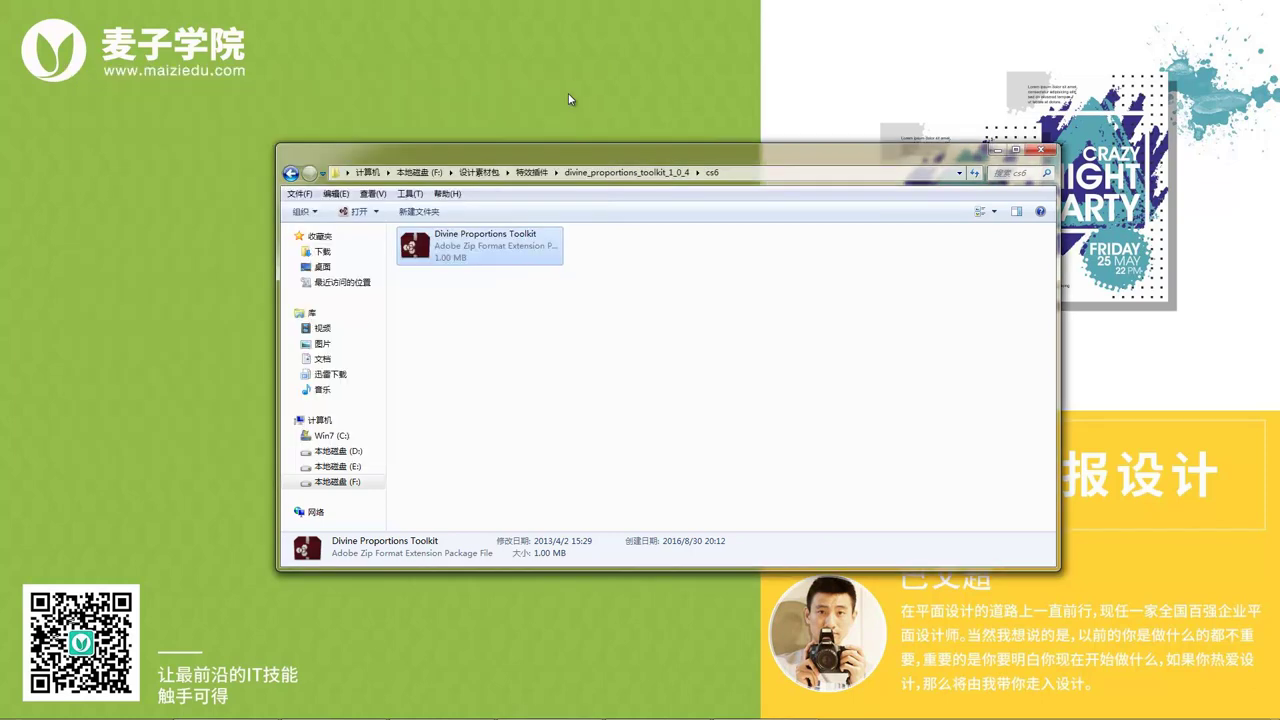
Step: Switch to Photoshop, close the 未标题-6 document without saving and bring up the 未标题-4 poster
click(232, 710)
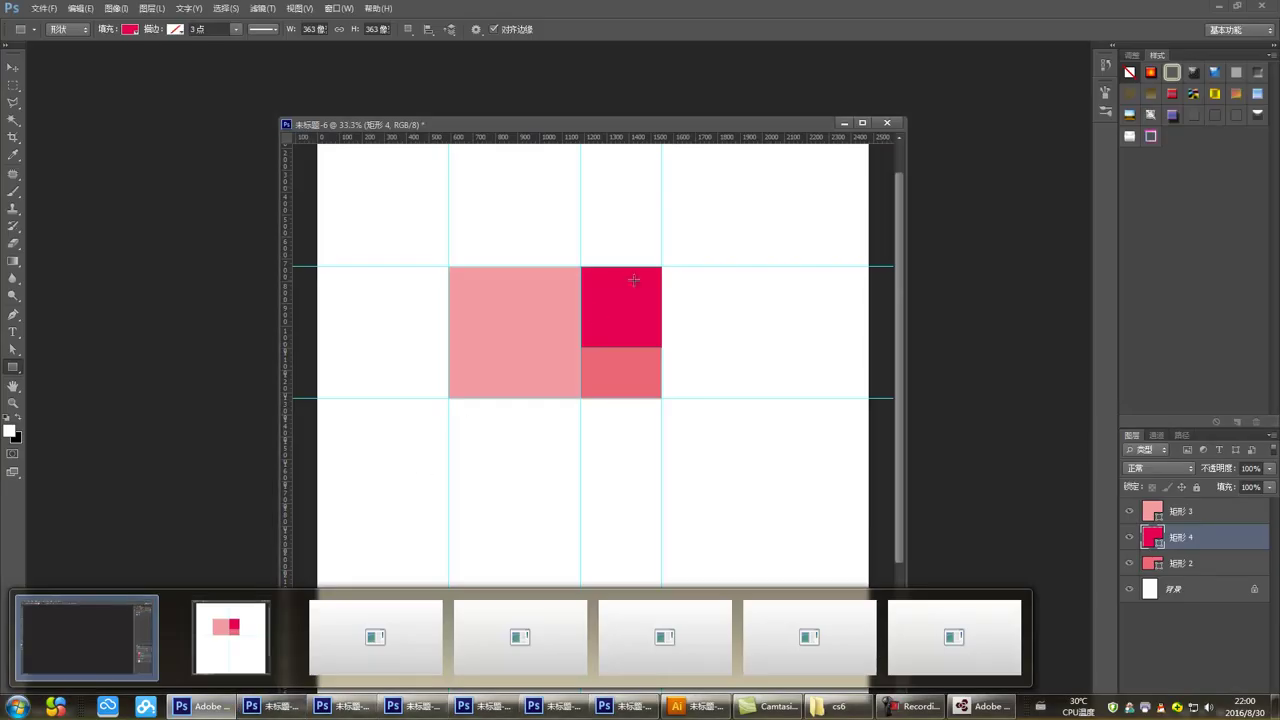
click(889, 125)
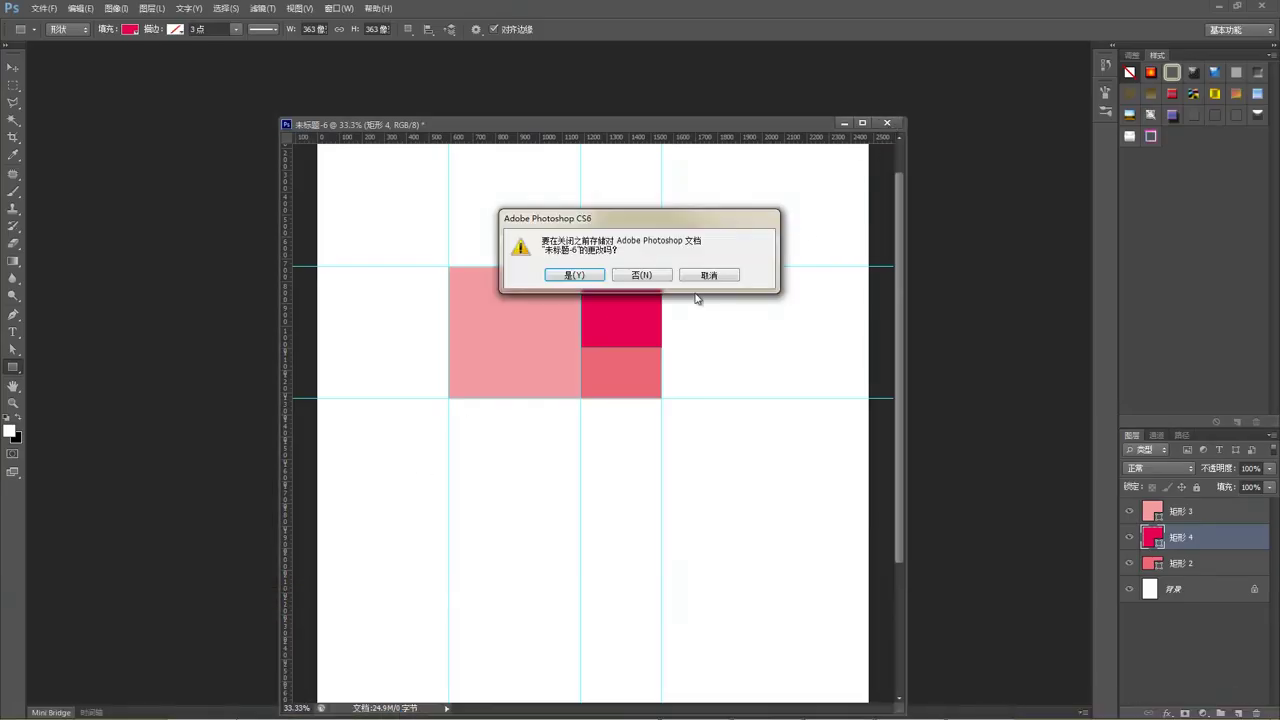
click(646, 286)
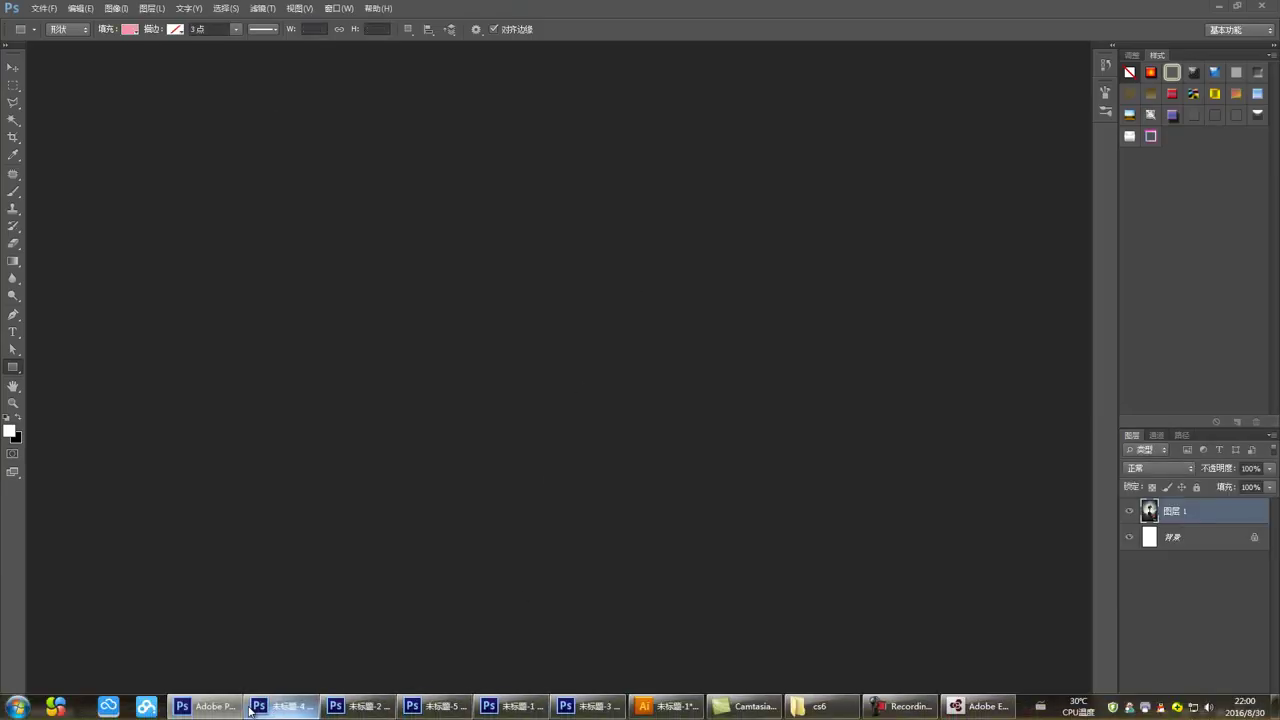
click(283, 706)
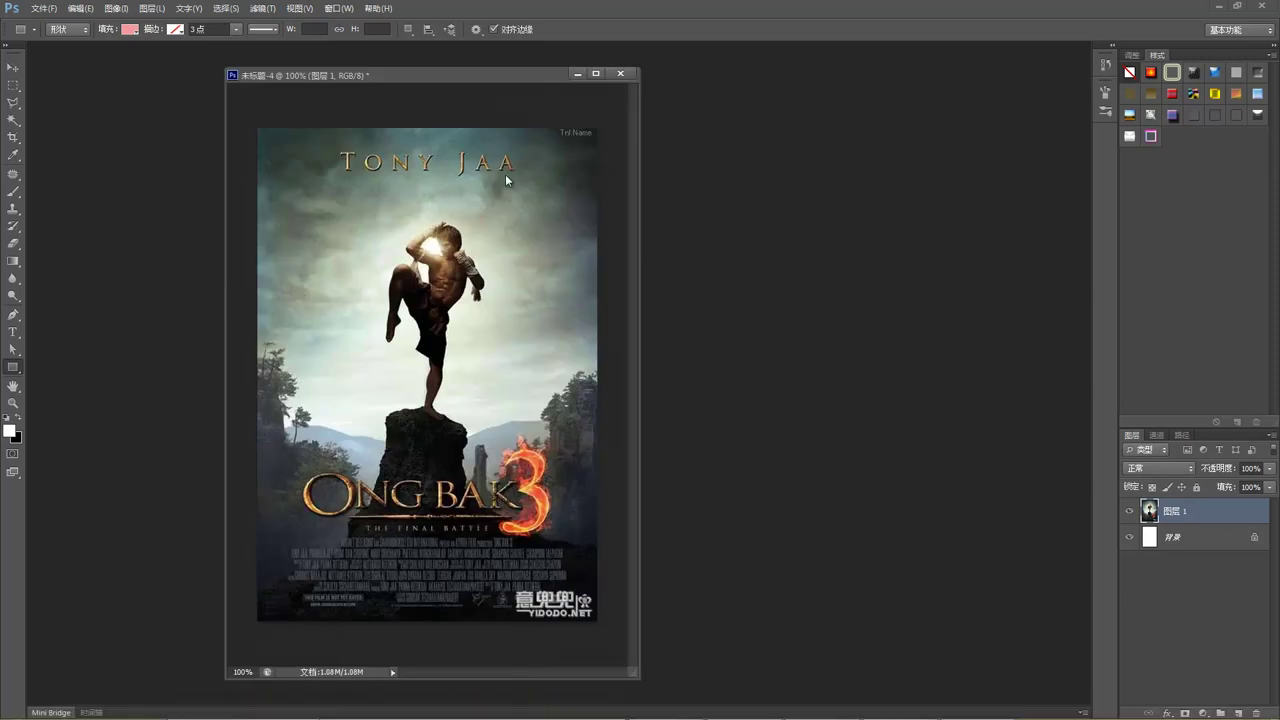
key(ctrl+s)
click(742, 401)
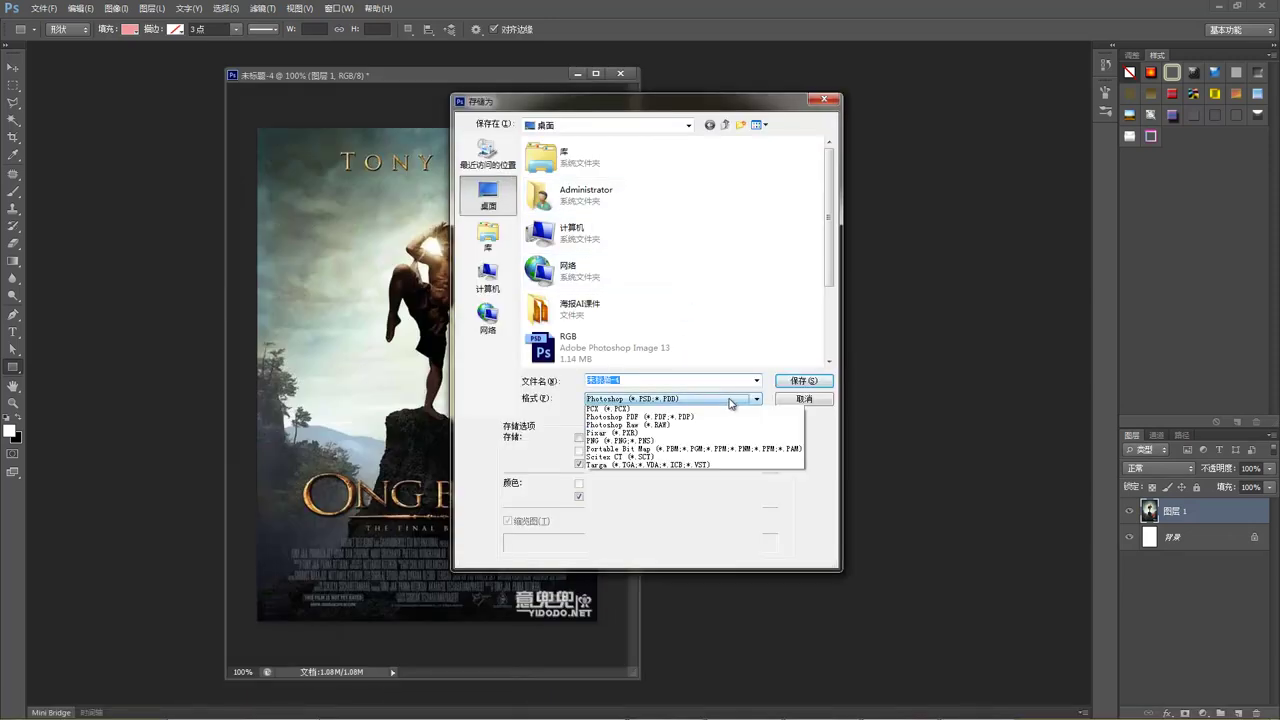
click(668, 476)
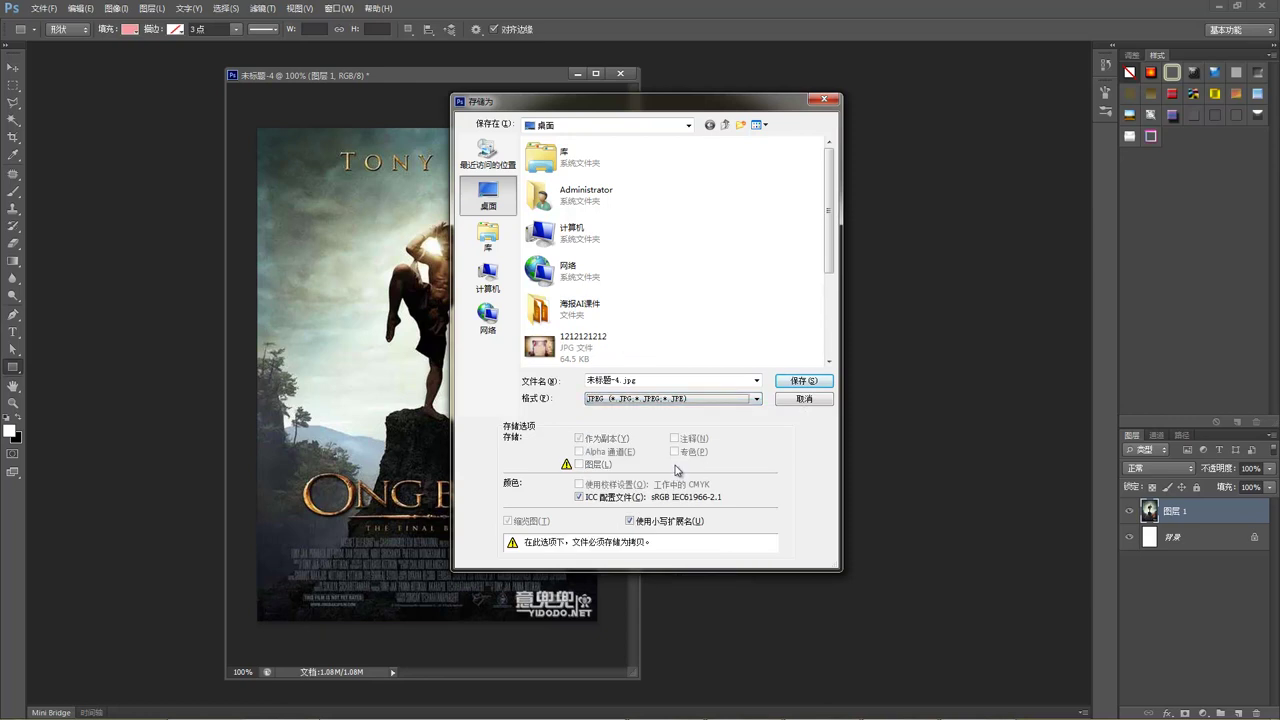
click(803, 399)
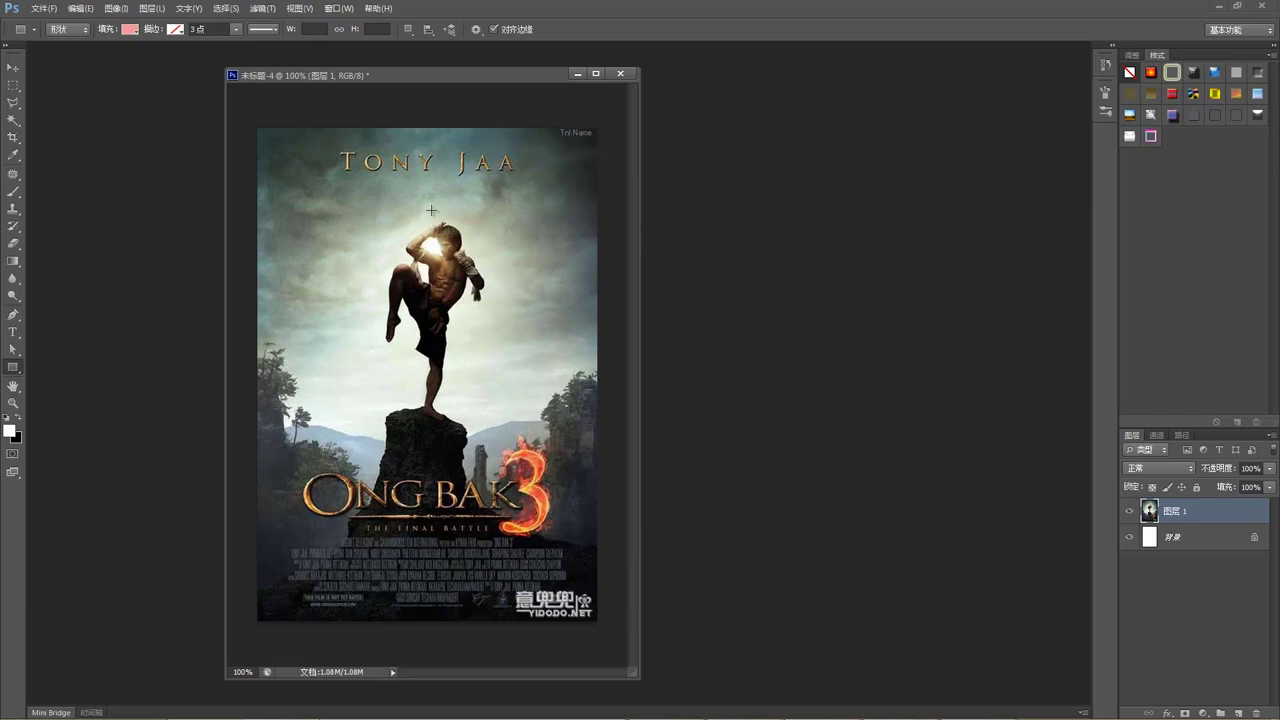
Step: Start a Save As of 未标题-4 and create a new folder named 海报 inside 设计素材包 on drive F
key(ctrl+shift+s)
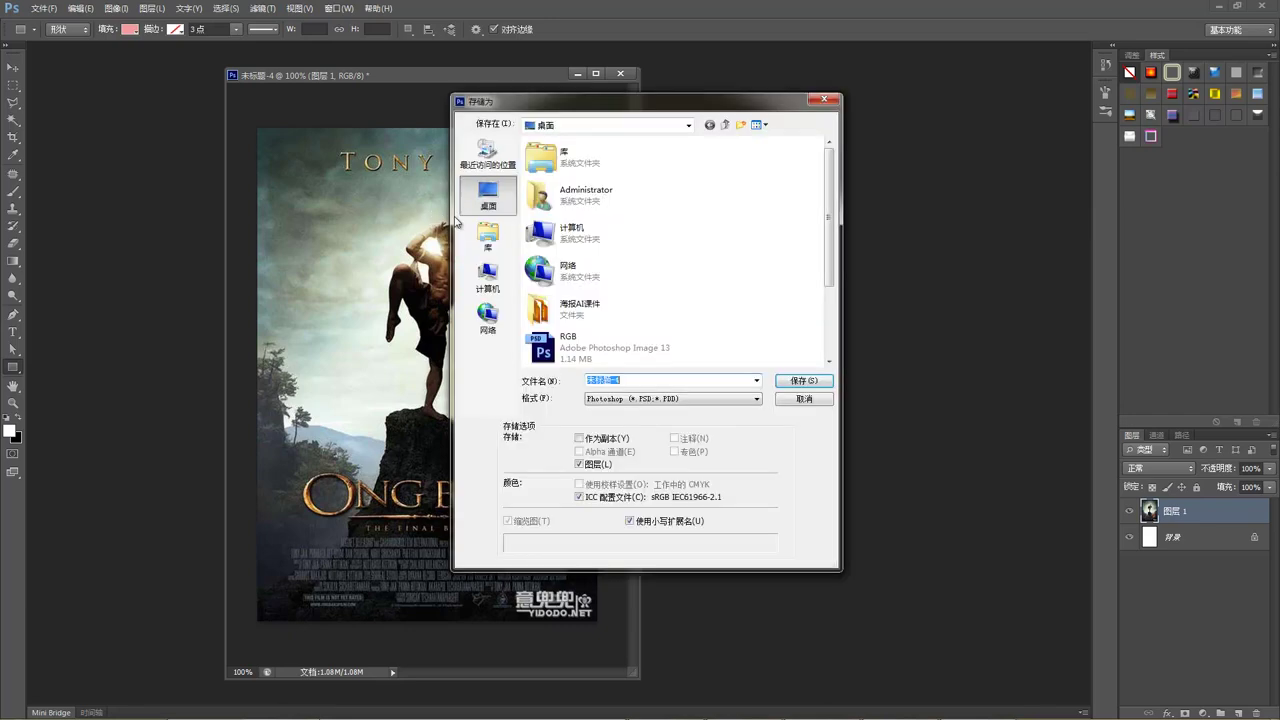
double_click(612, 236)
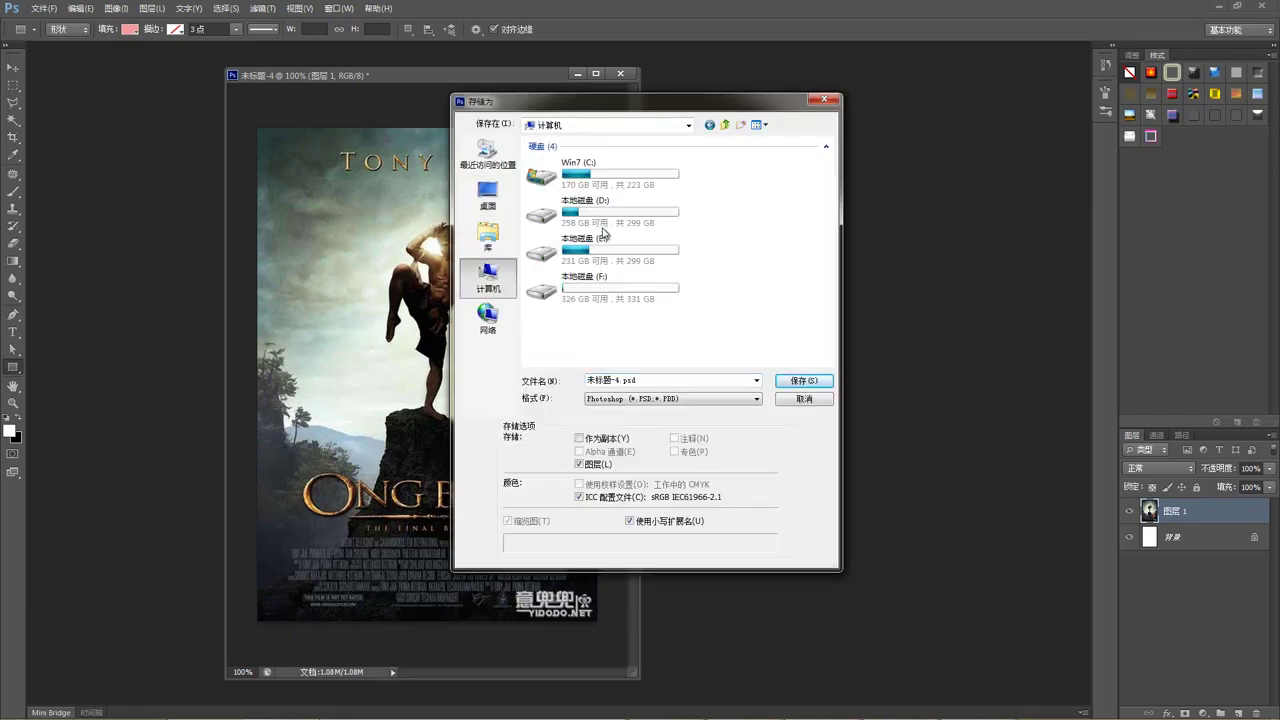
double_click(636, 287)
scroll(696, 322, down, 1)
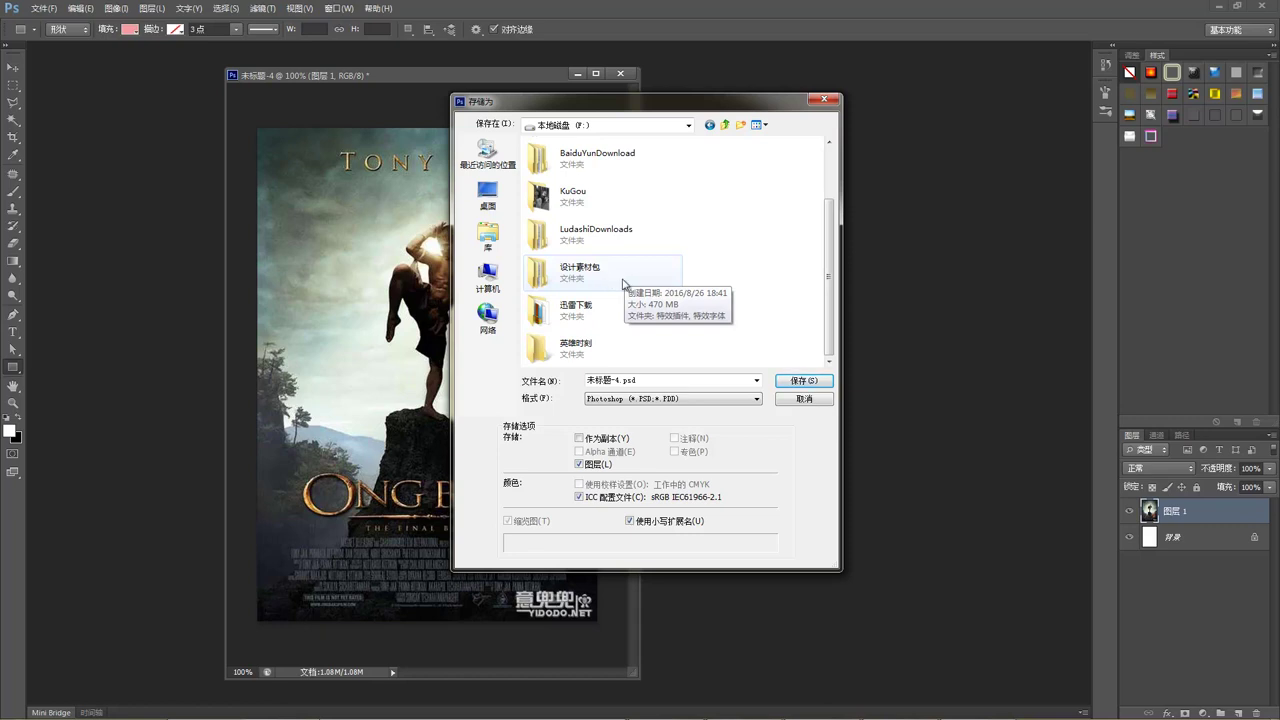
click(627, 281)
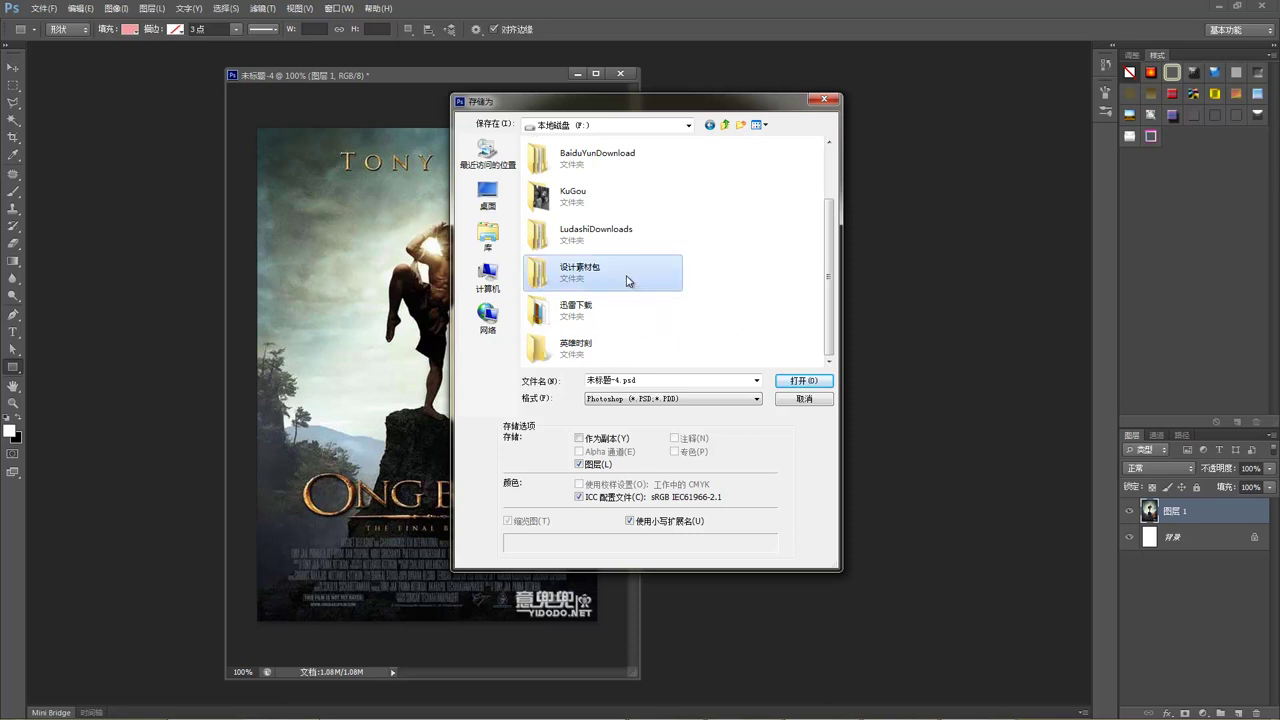
double_click(627, 281)
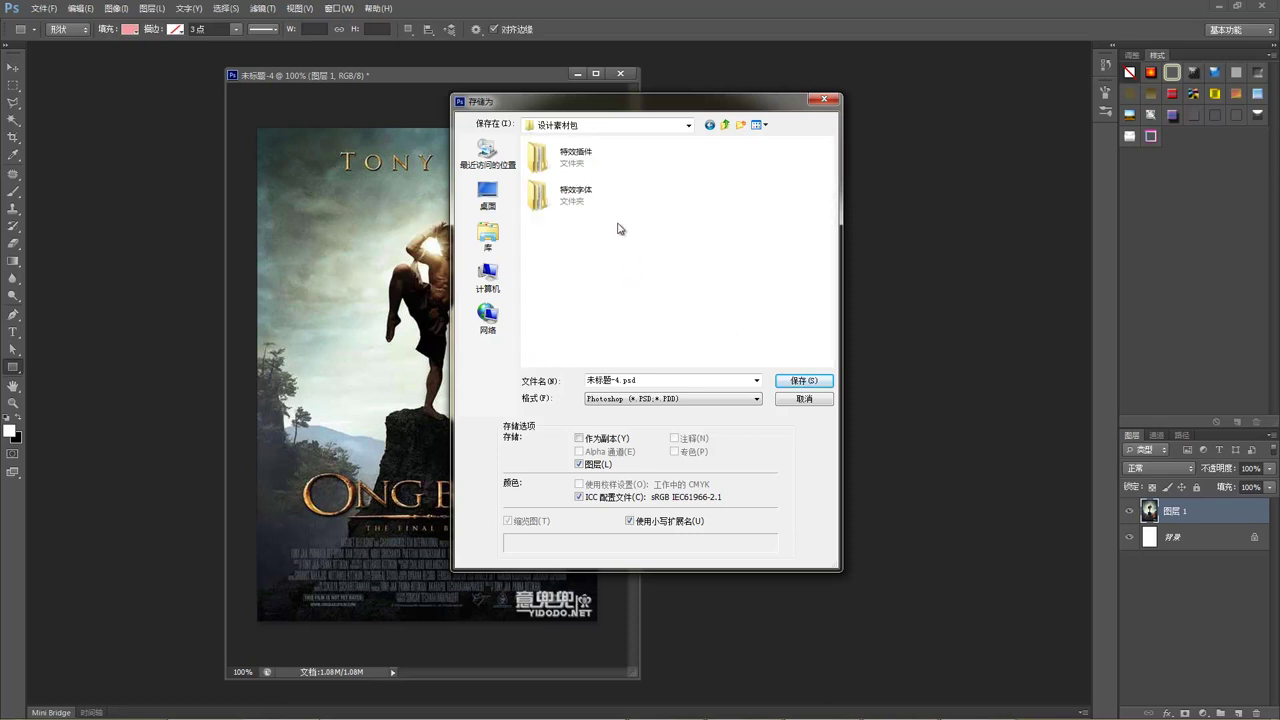
click(740, 125)
text(海报)
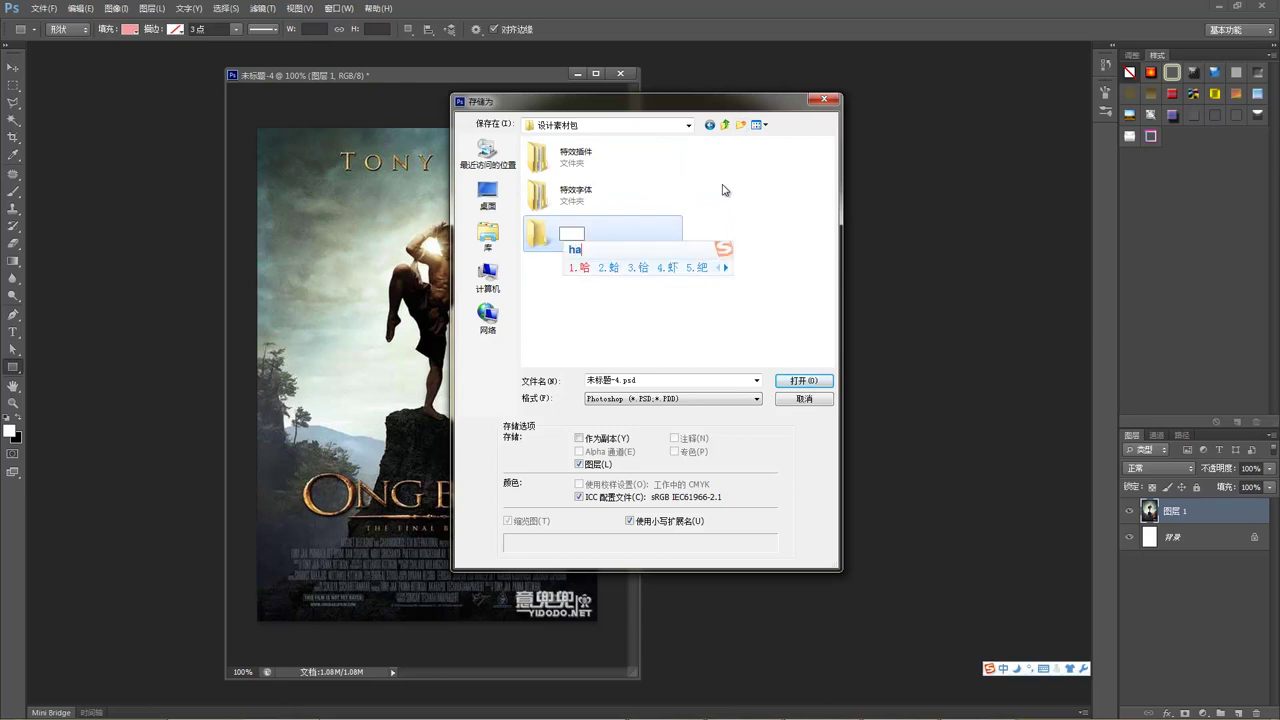
Step: Save 未标题-4 as a PSD with maximum compatibility in the 海报 folder and close it
double_click(545, 240)
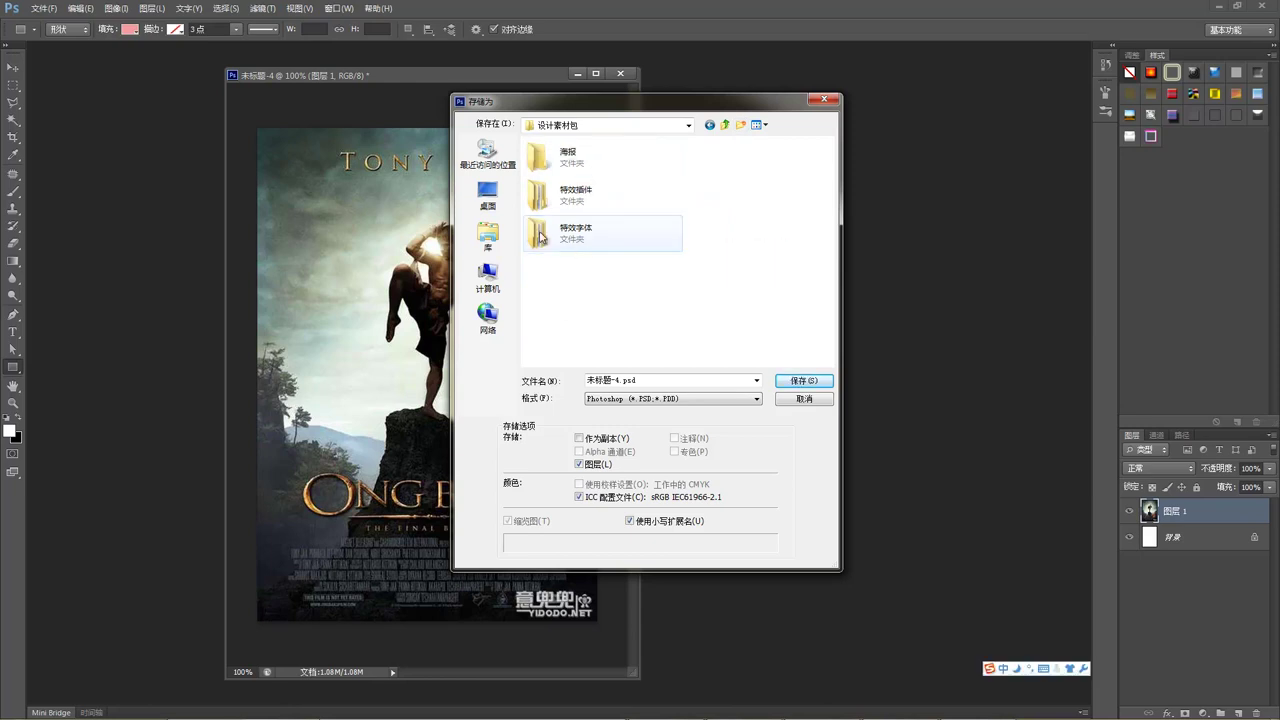
click(800, 381)
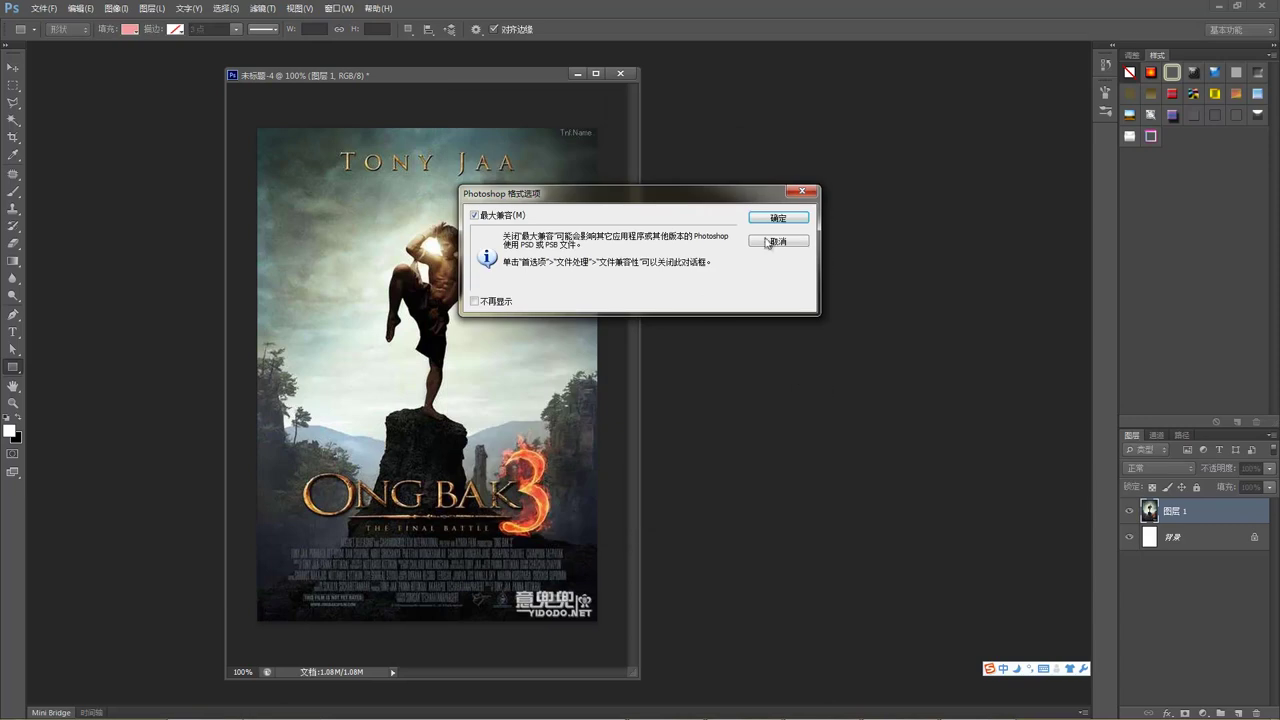
click(780, 217)
click(620, 73)
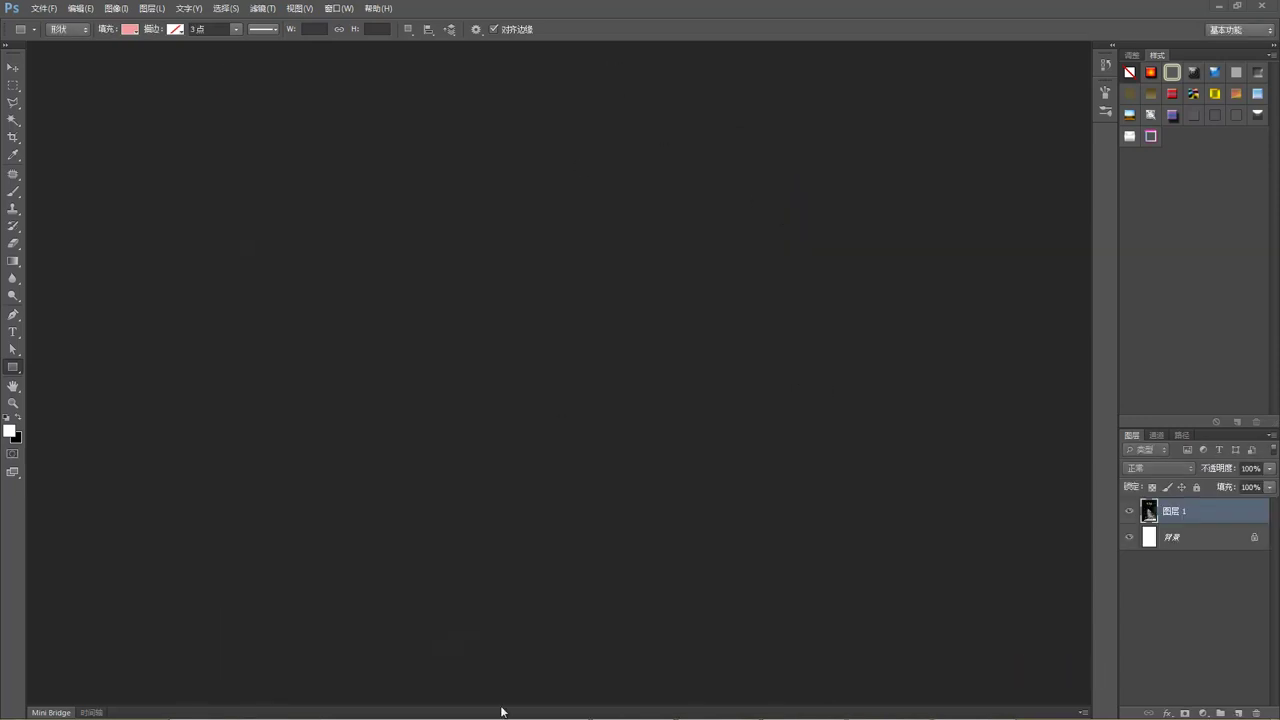
Step: Save the red raven poster 未标题-5 as a PSD in the 海报 folder and close it
click(411, 712)
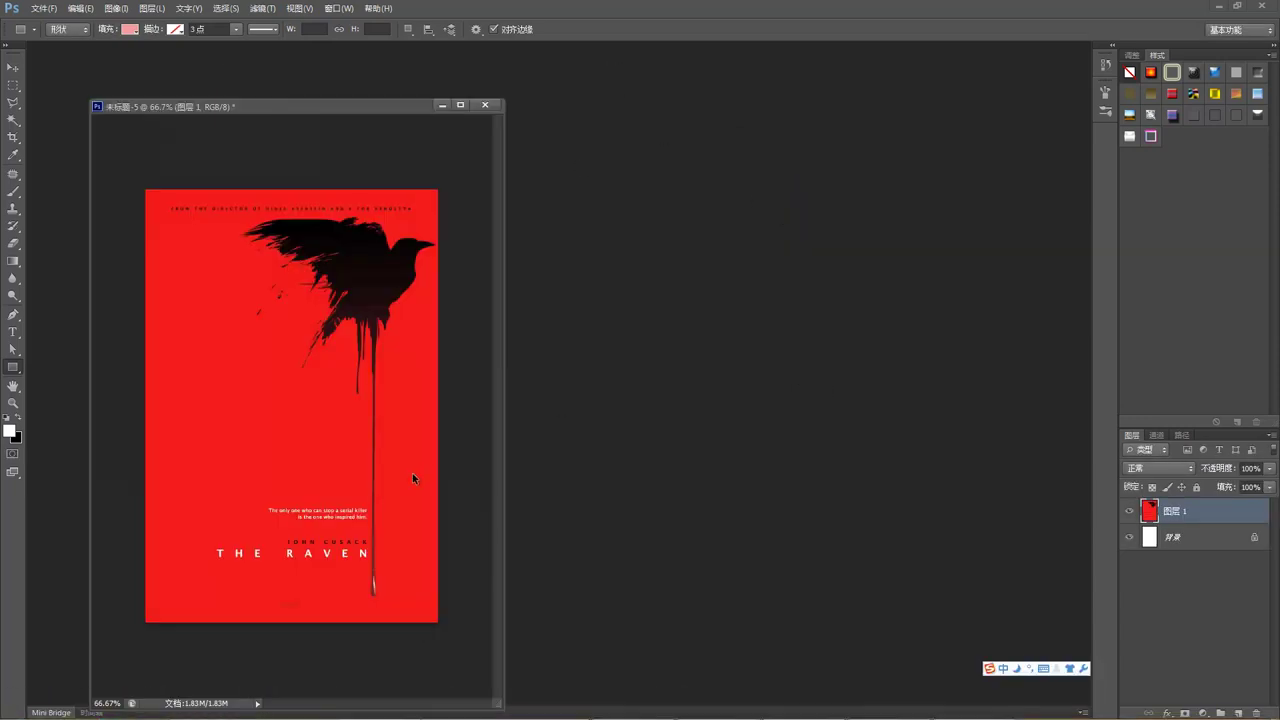
key(ctrl+s)
click(788, 386)
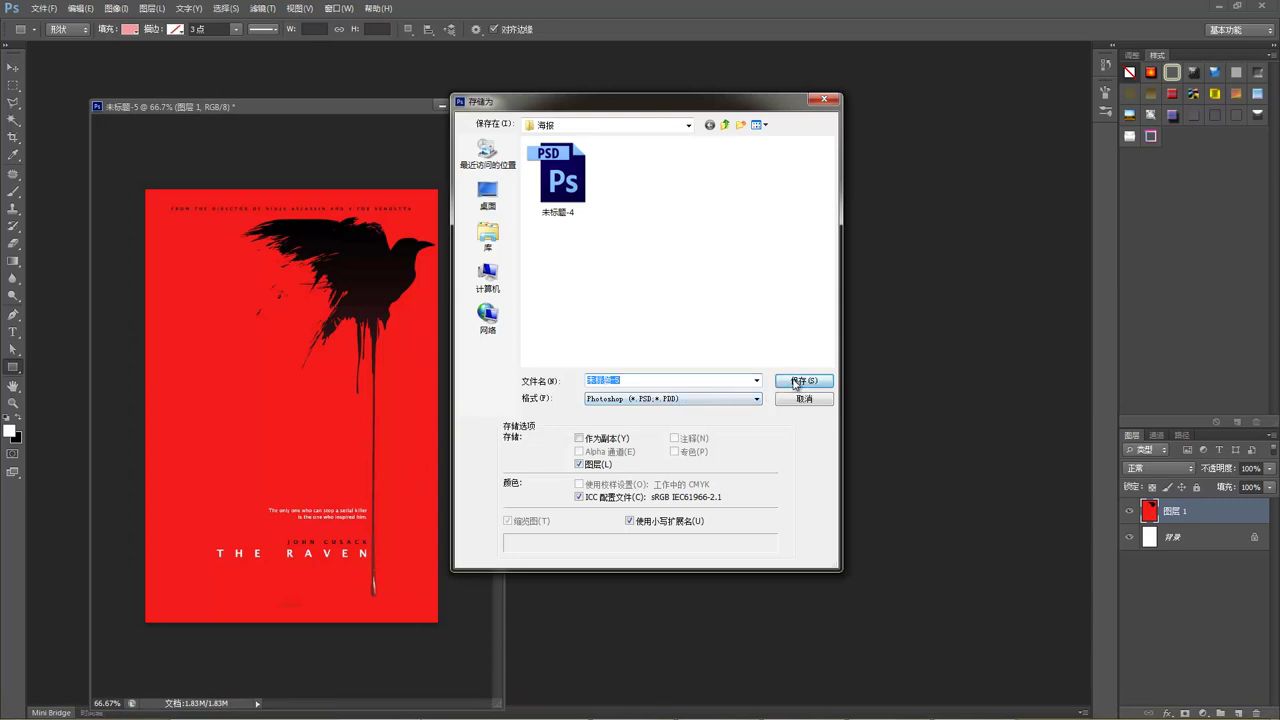
click(773, 227)
click(485, 104)
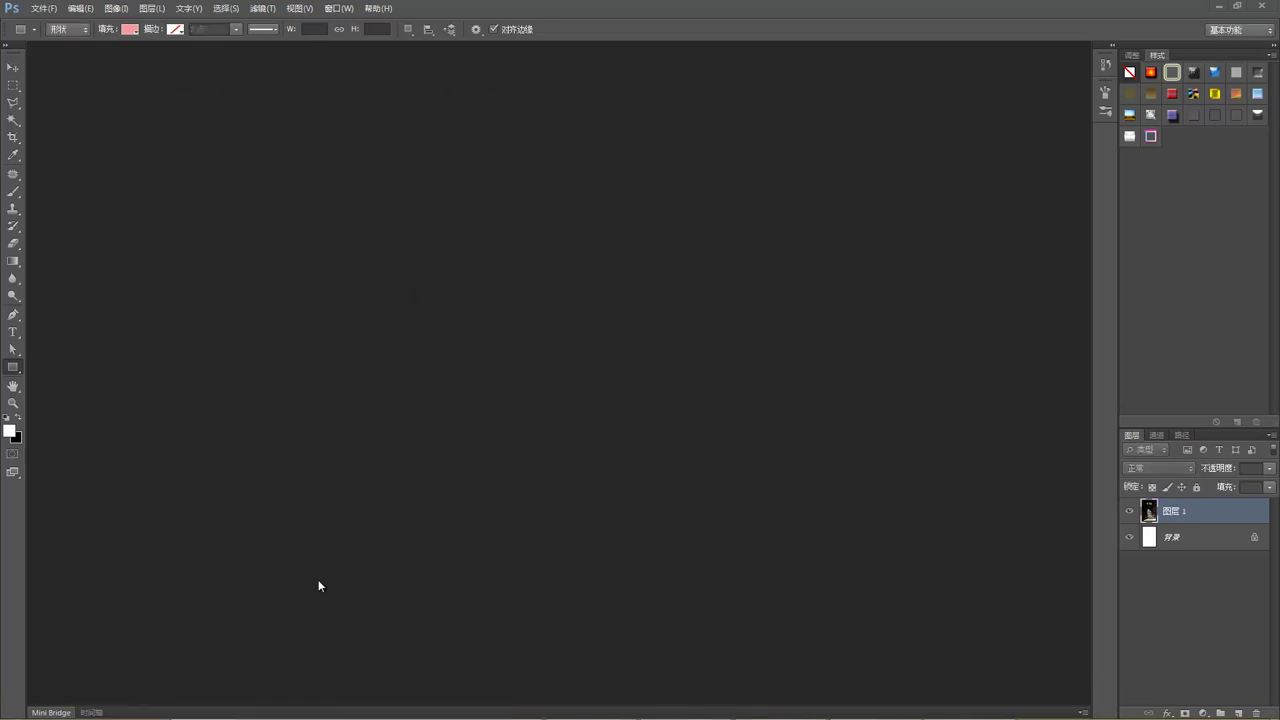
Step: Save the wolf poster 未标题-2 as a PSD with maximum compatibility in the 海报 folder and close it
click(265, 710)
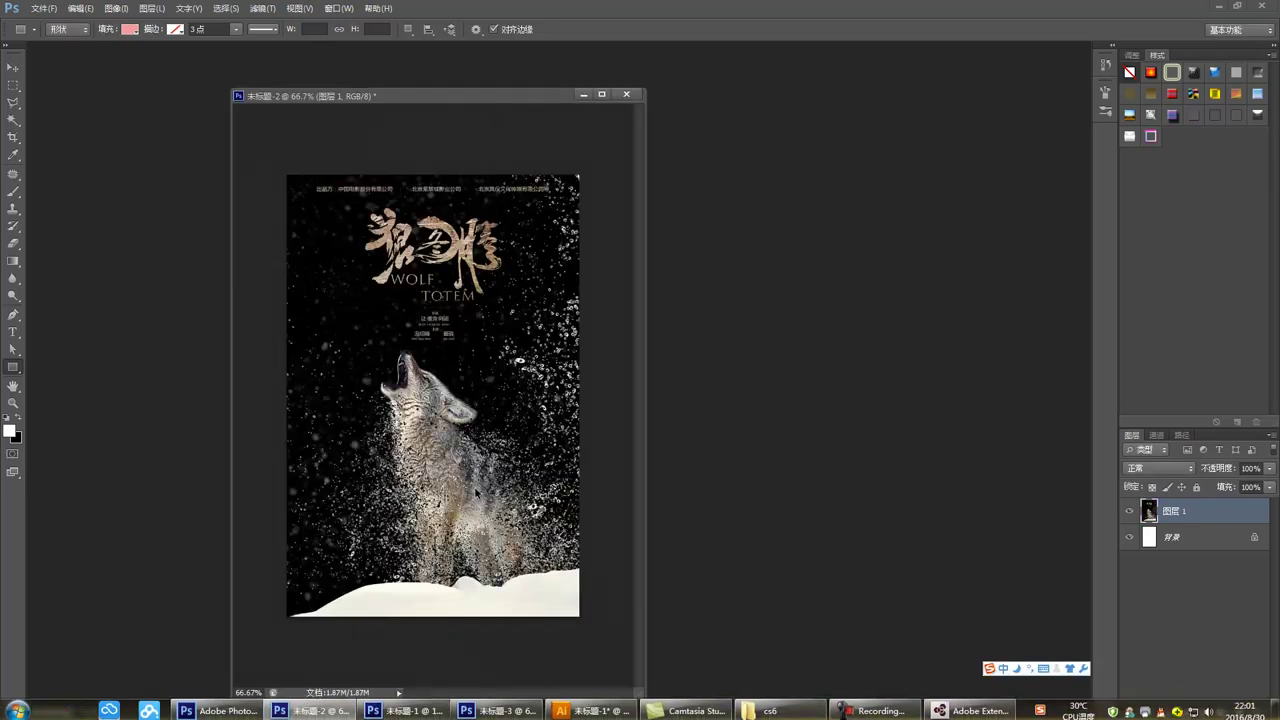
key(ctrl+s)
click(802, 381)
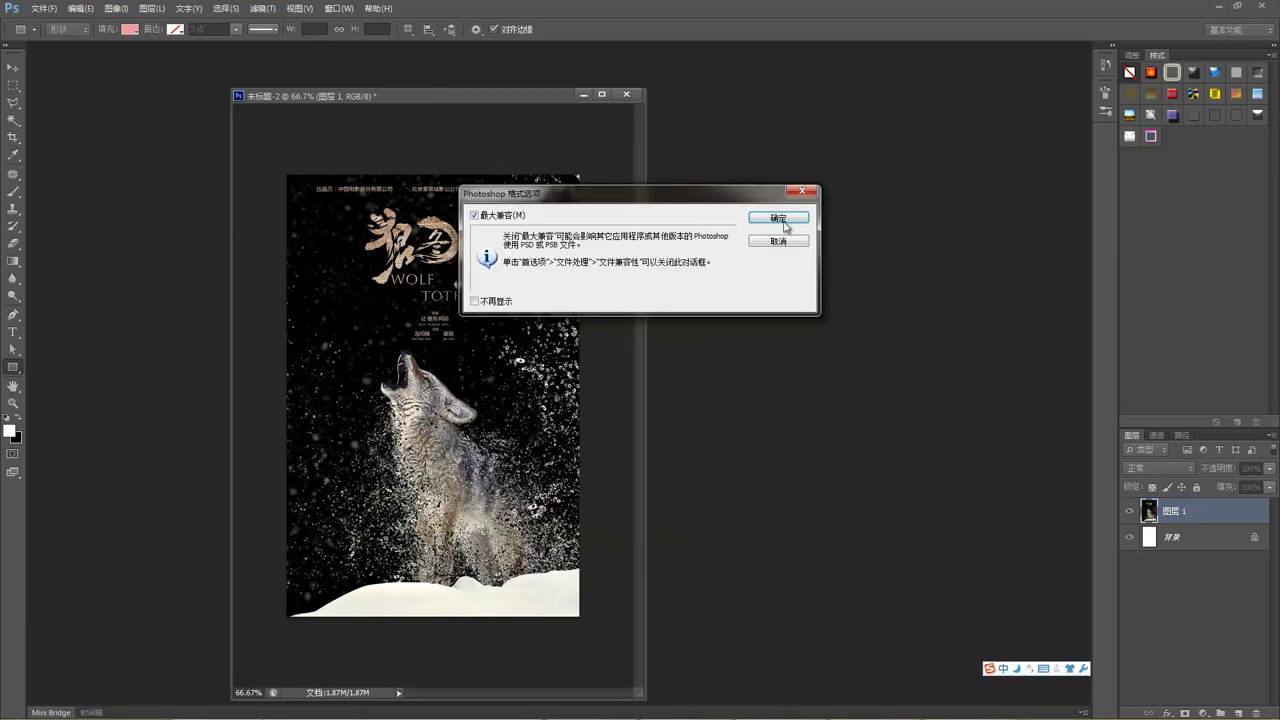
click(766, 216)
click(627, 95)
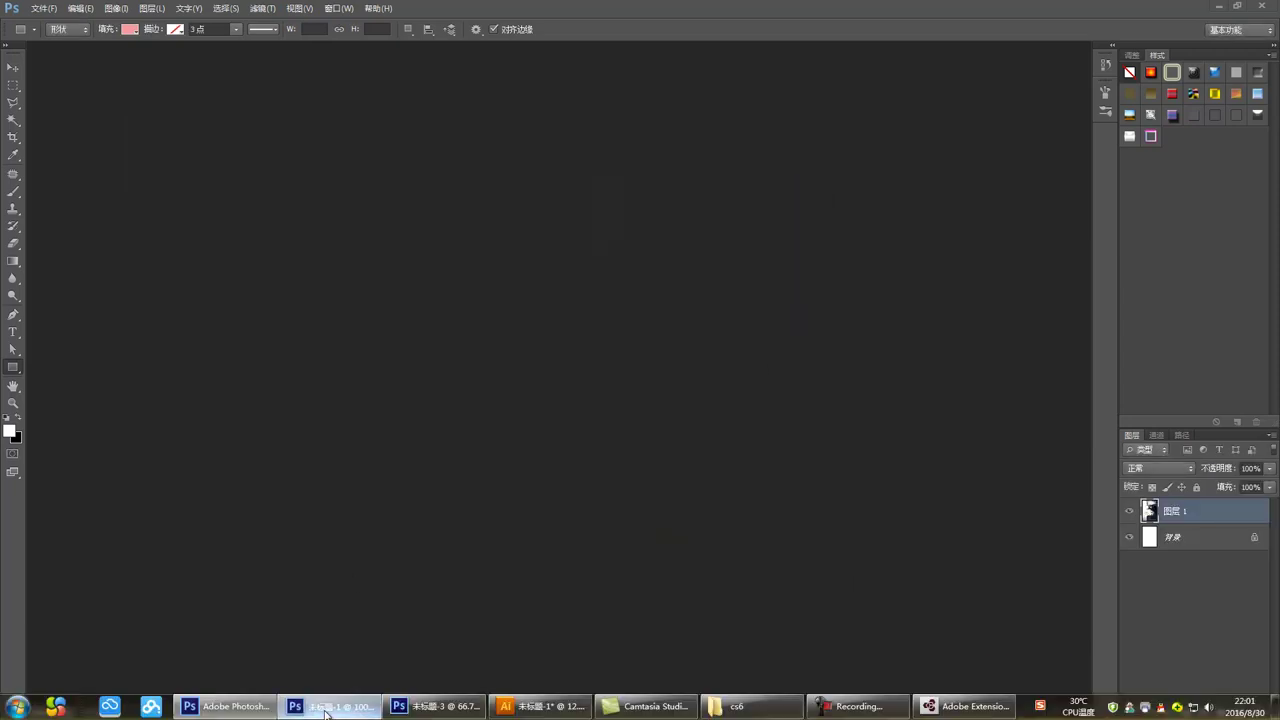
Step: Save the Snow White poster 未标题-1 as a PSD in the 海报 folder and close it
click(300, 710)
key(ctrl+s)
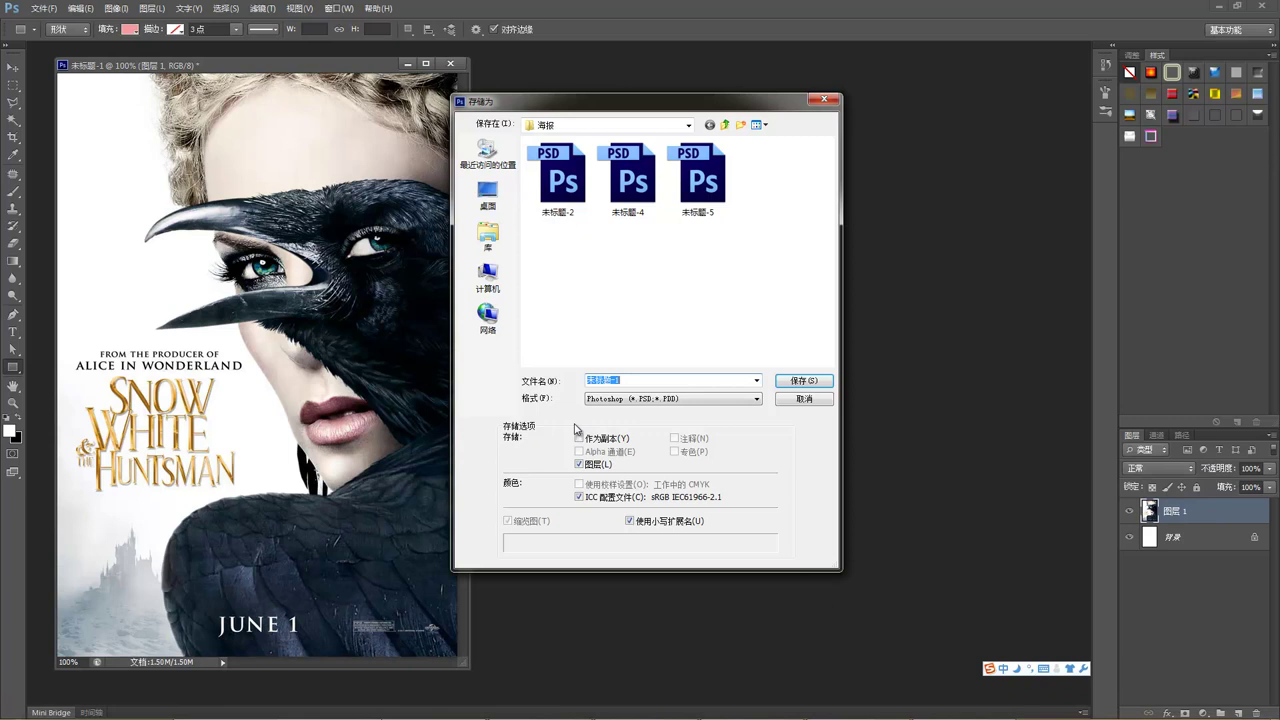
click(802, 380)
click(768, 220)
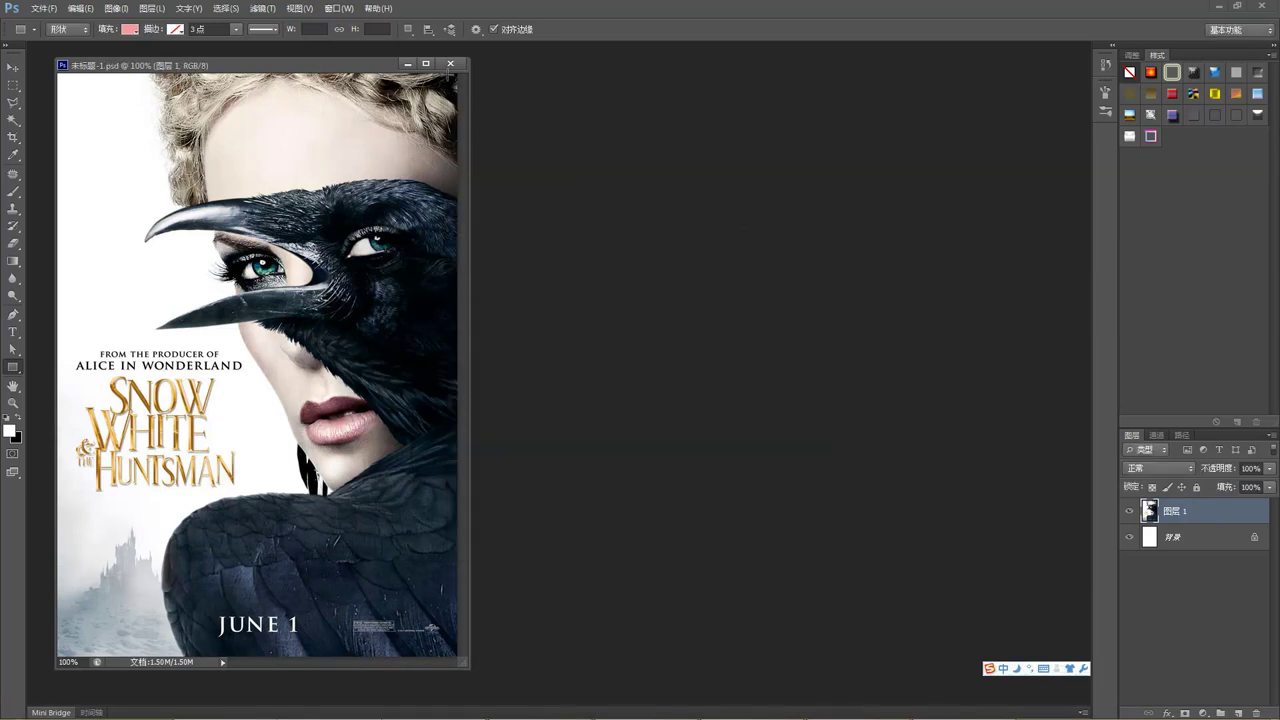
click(450, 63)
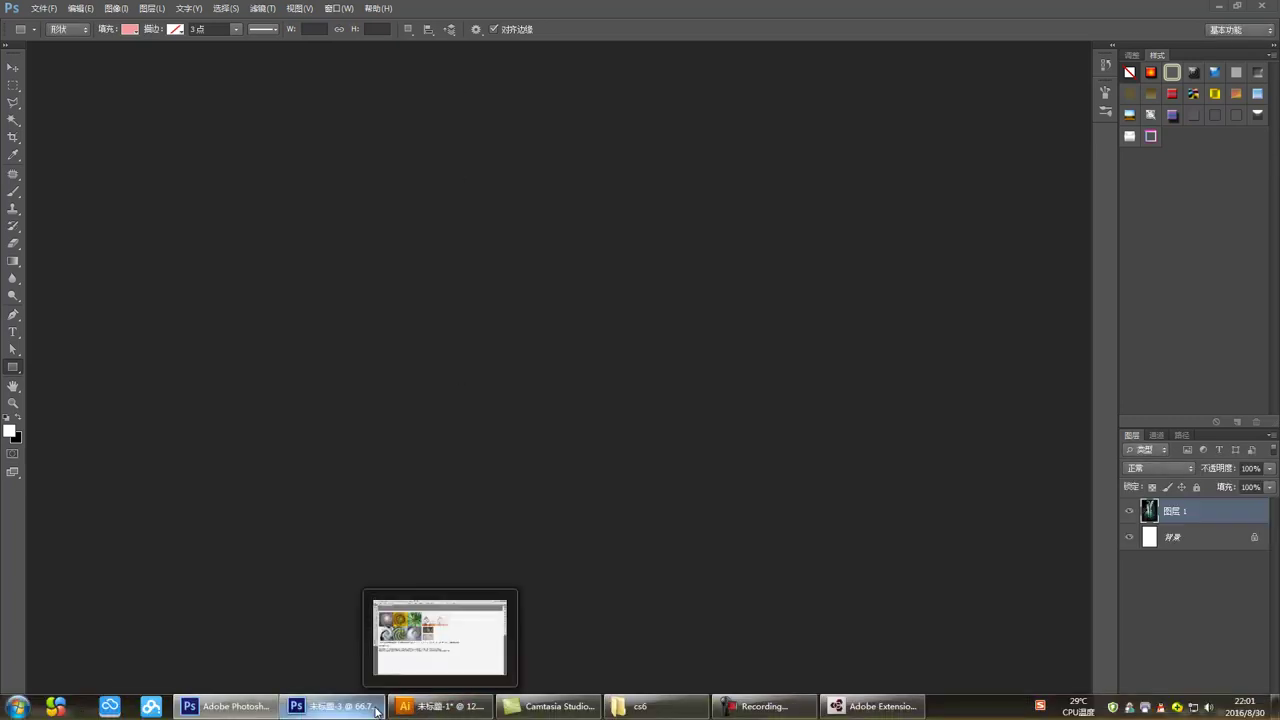
Step: Save the last open poster, 未标题-3, as a PSD in the 海报 folder and close it
click(360, 660)
key(ctrl+s)
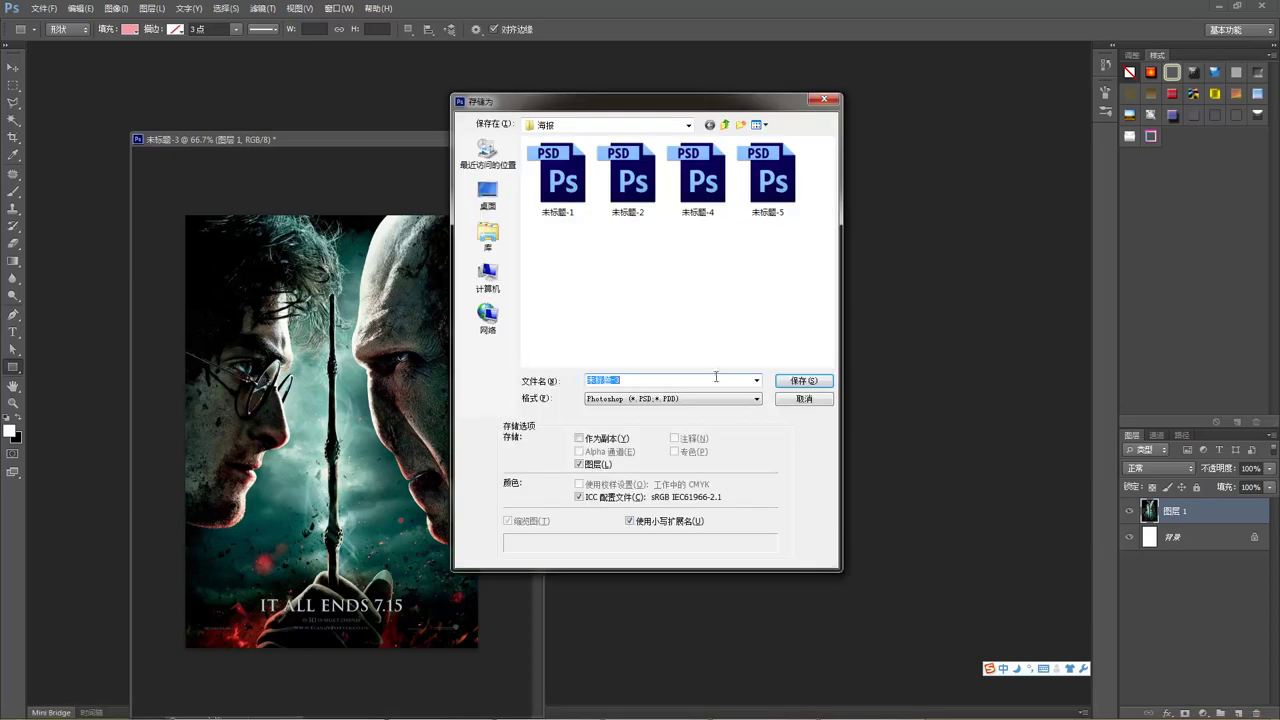
click(802, 380)
click(772, 222)
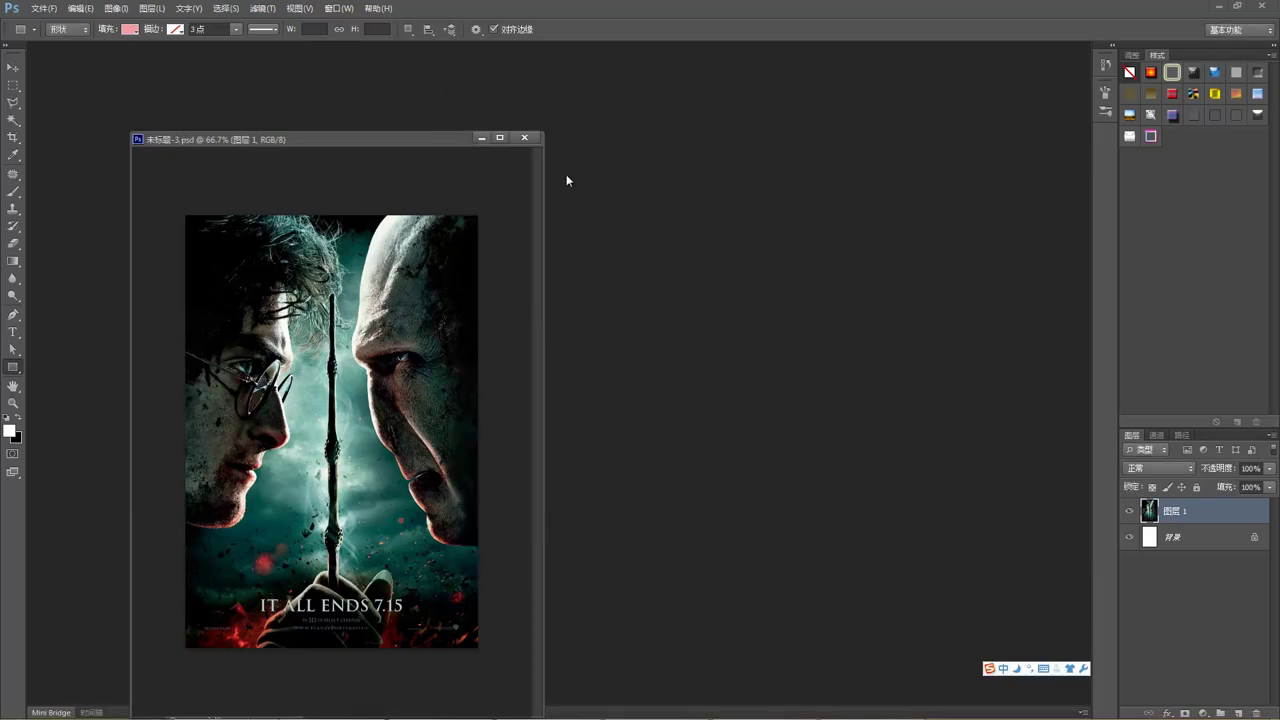
click(524, 137)
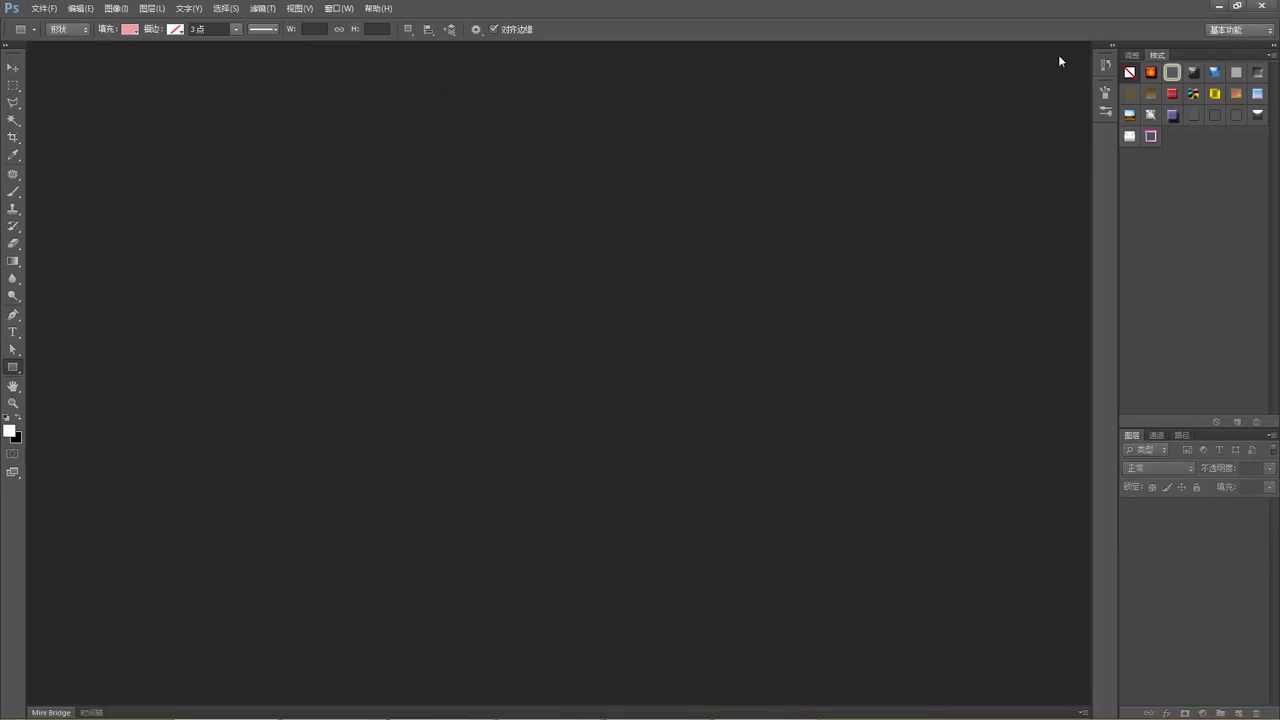
Step: Restart Photoshop and check for the Divine Proportions Toolkit among its extensions
click(1273, 6)
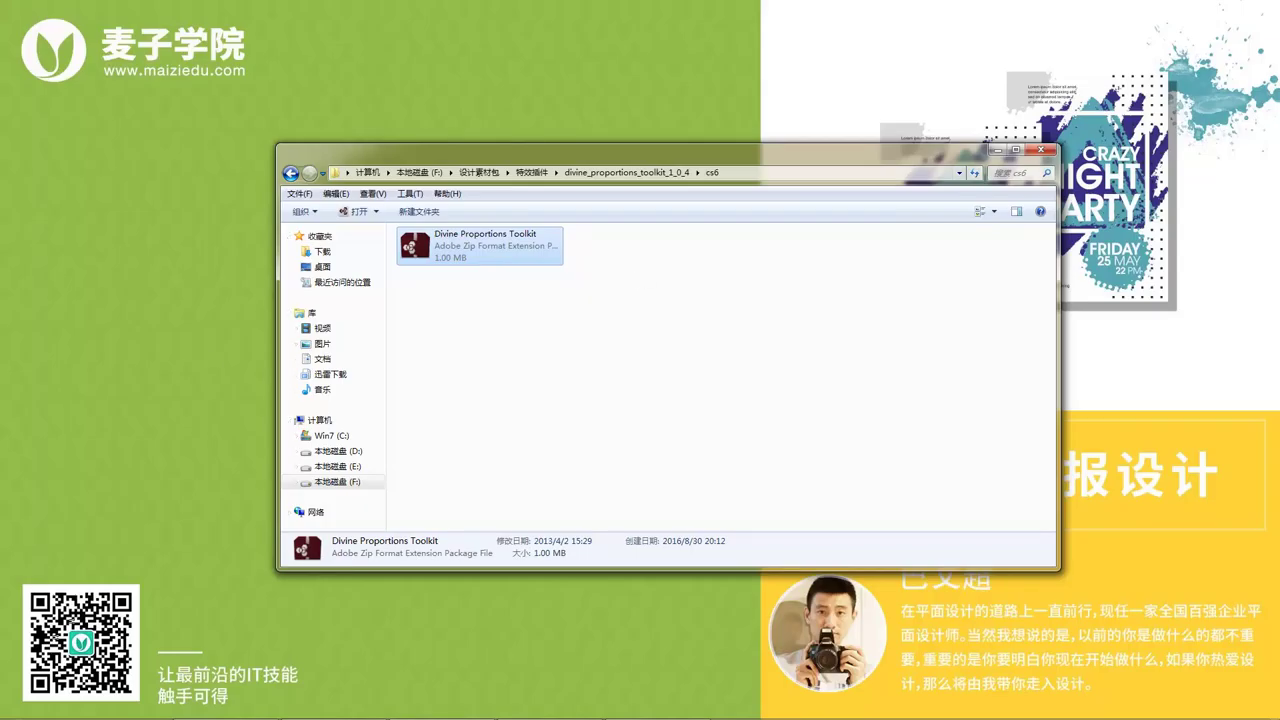
click(18, 706)
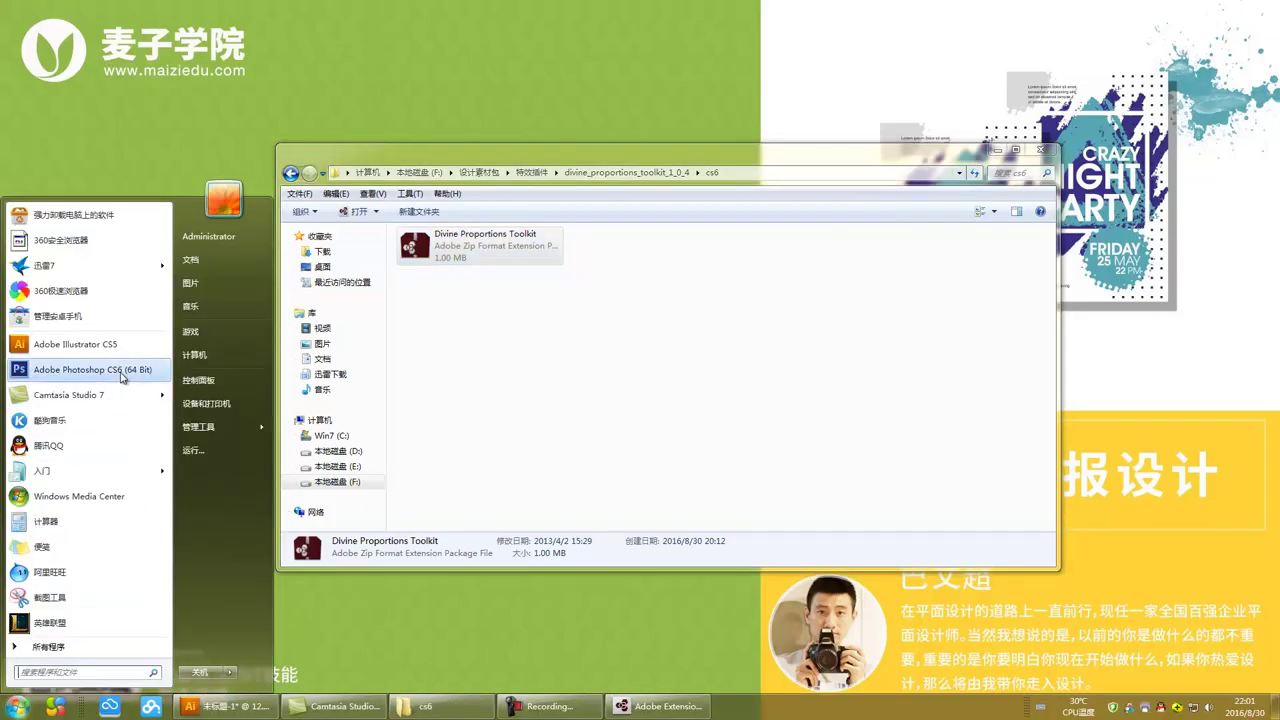
click(80, 369)
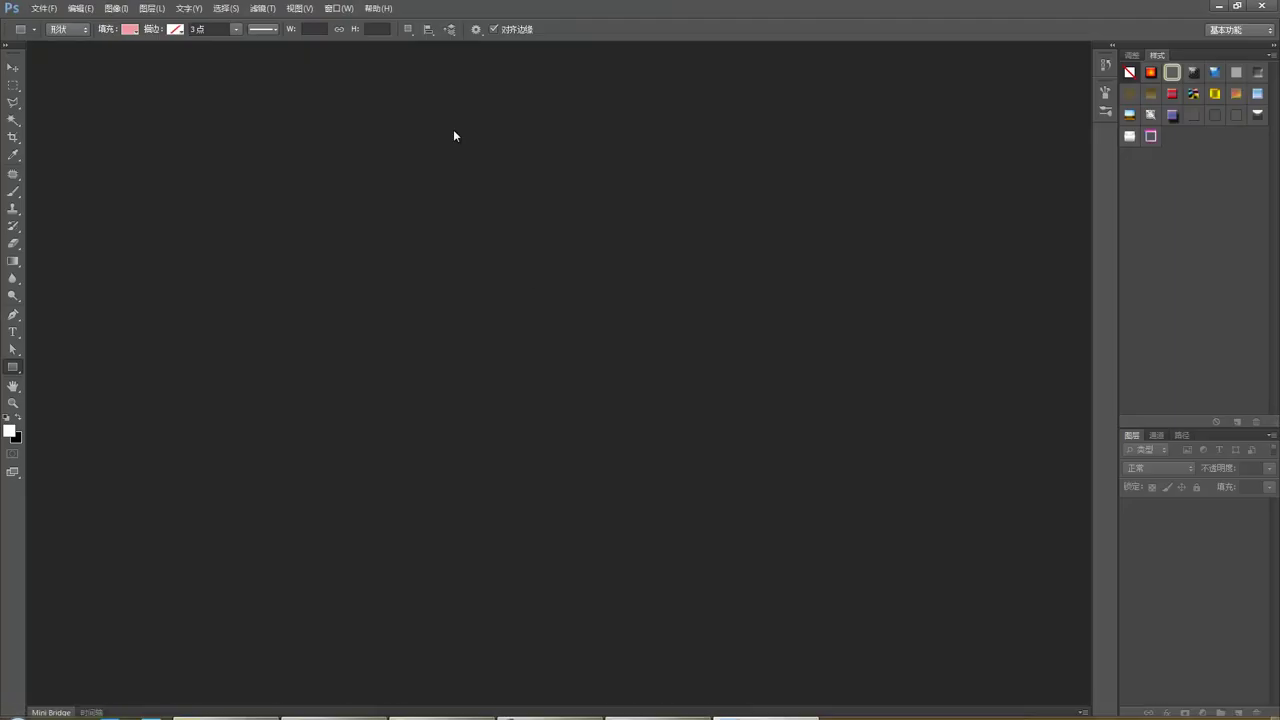
click(299, 8)
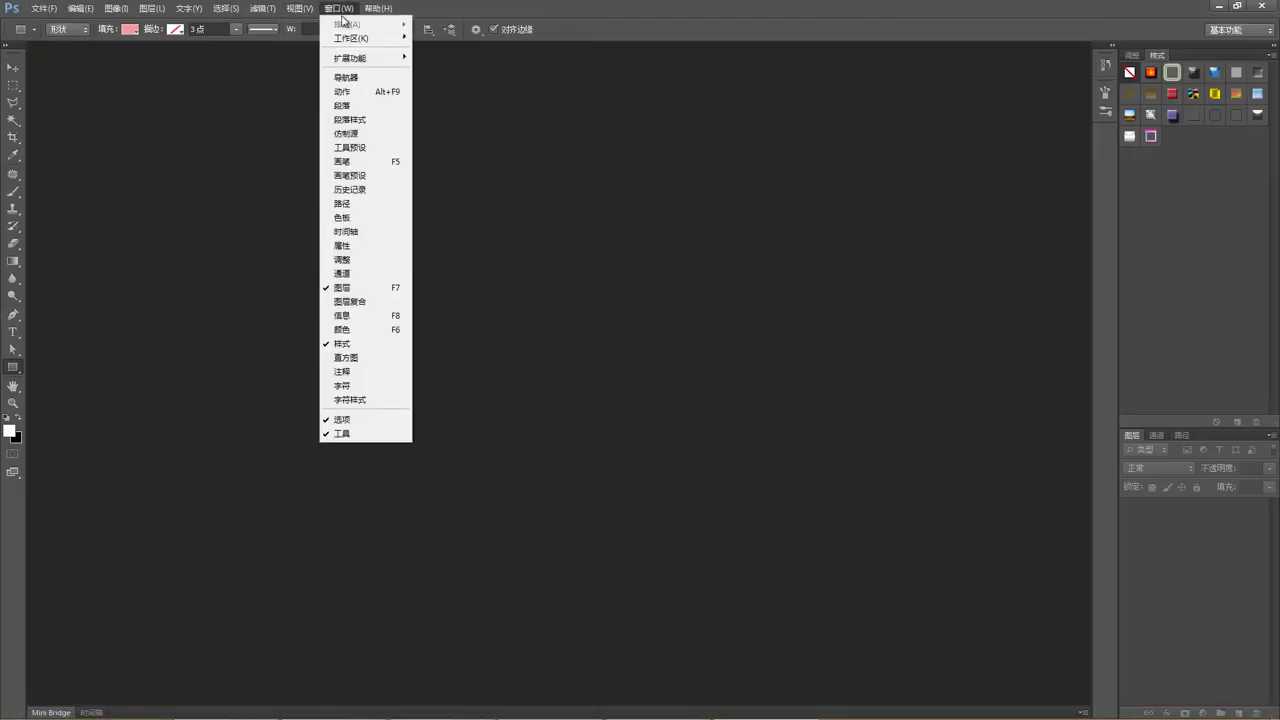
mouse_move(373, 58)
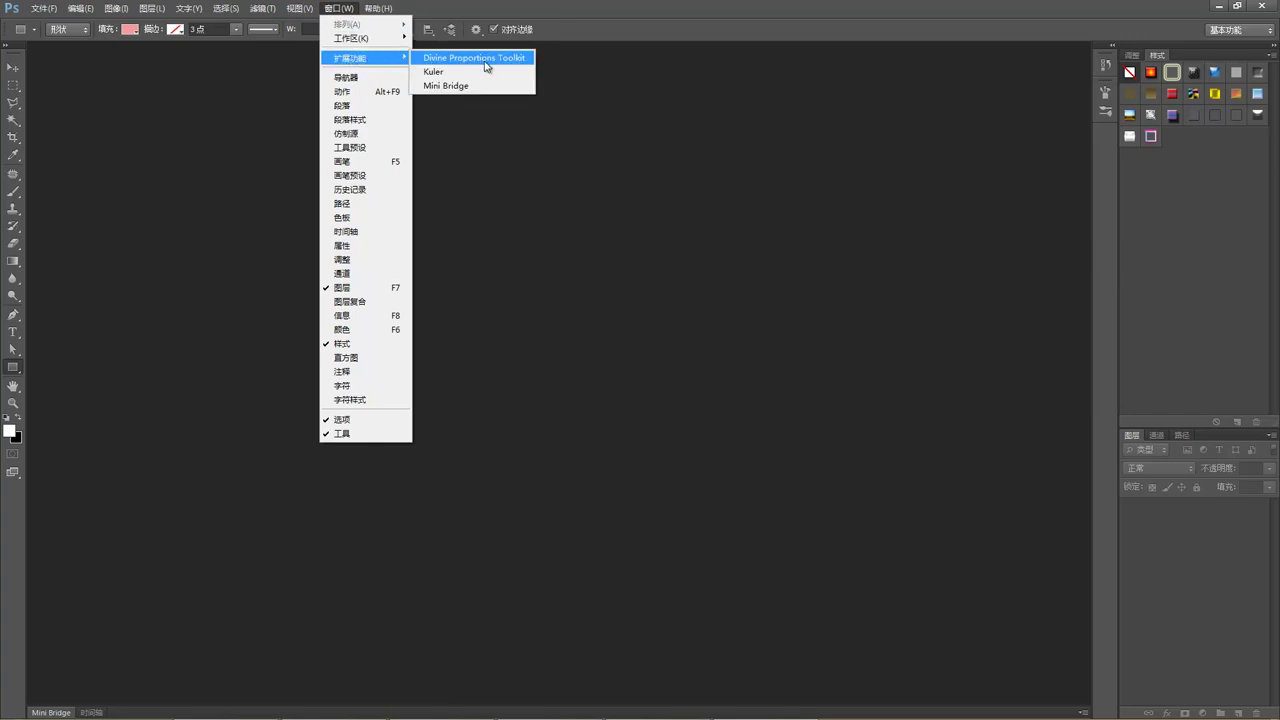
click(572, 139)
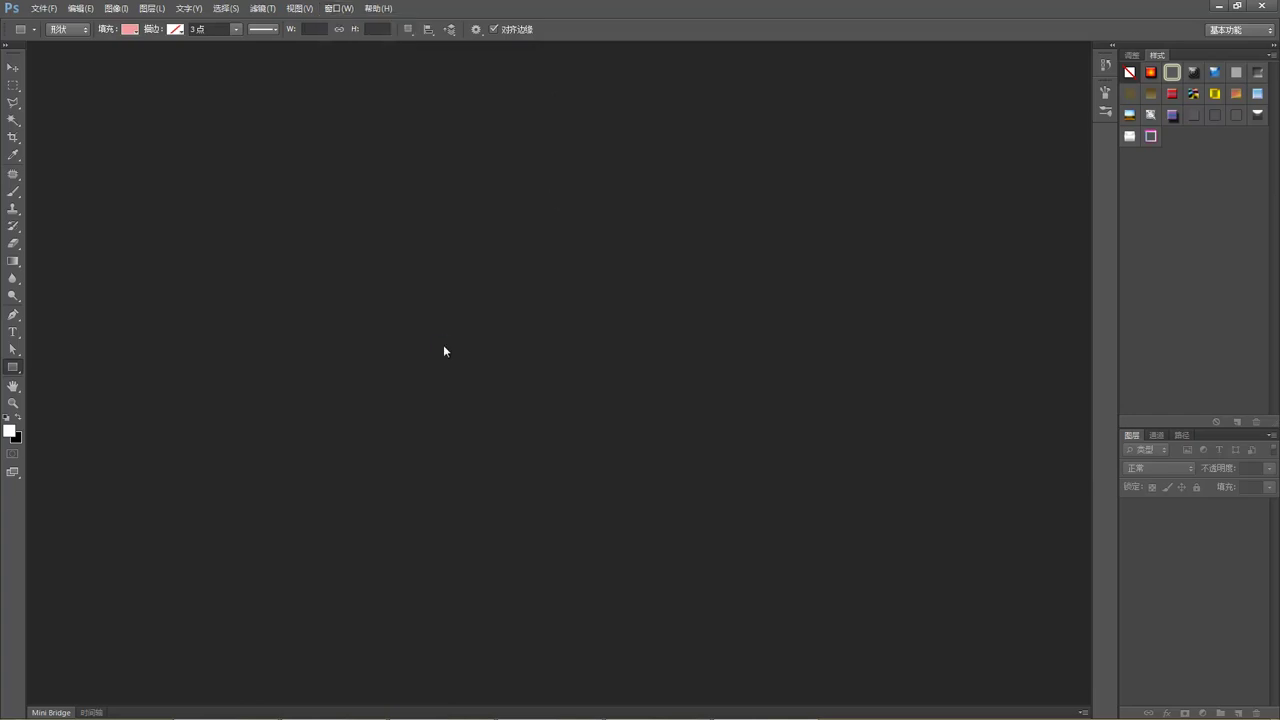
Step: Open all five saved poster PSDs, 未标题-1 to 未标题-5, together
double_click(443, 344)
key(ctrl+a)
click(778, 531)
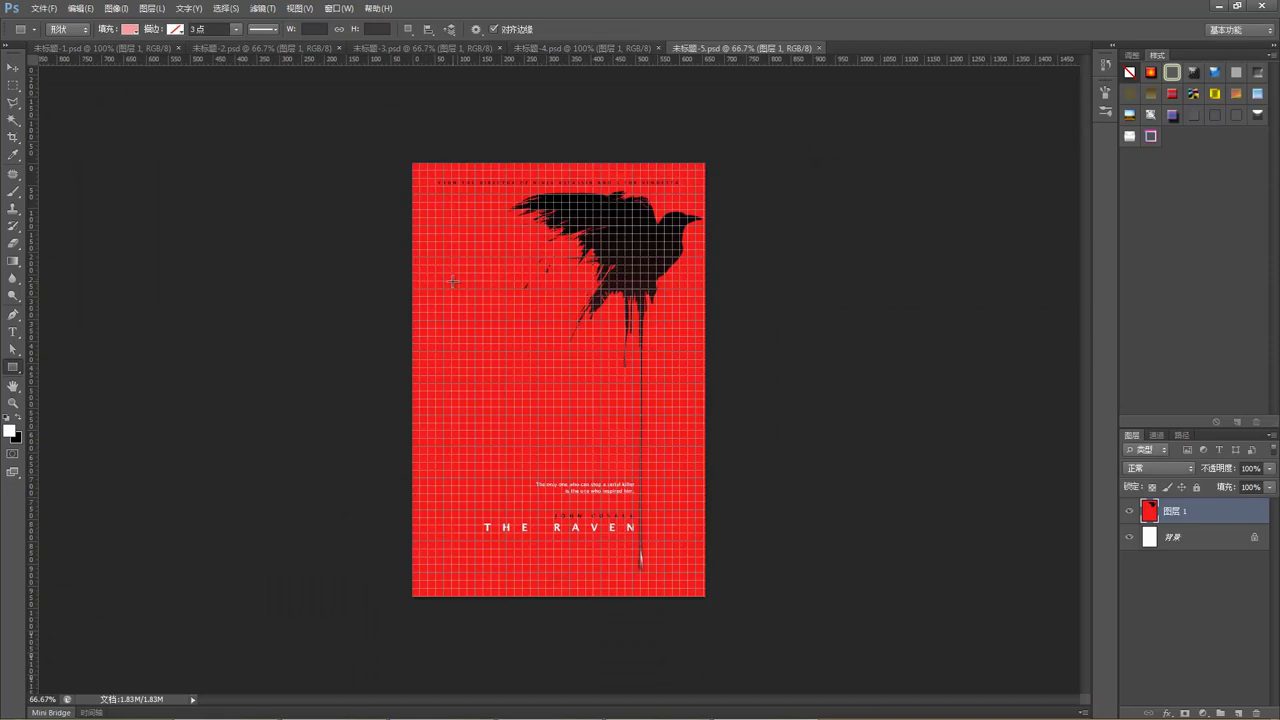
Step: Hide the grid on the raven and Snow White posters and place both in floating windows
key(ctrl+apostrophe)
drag(138, 46, 203, 72)
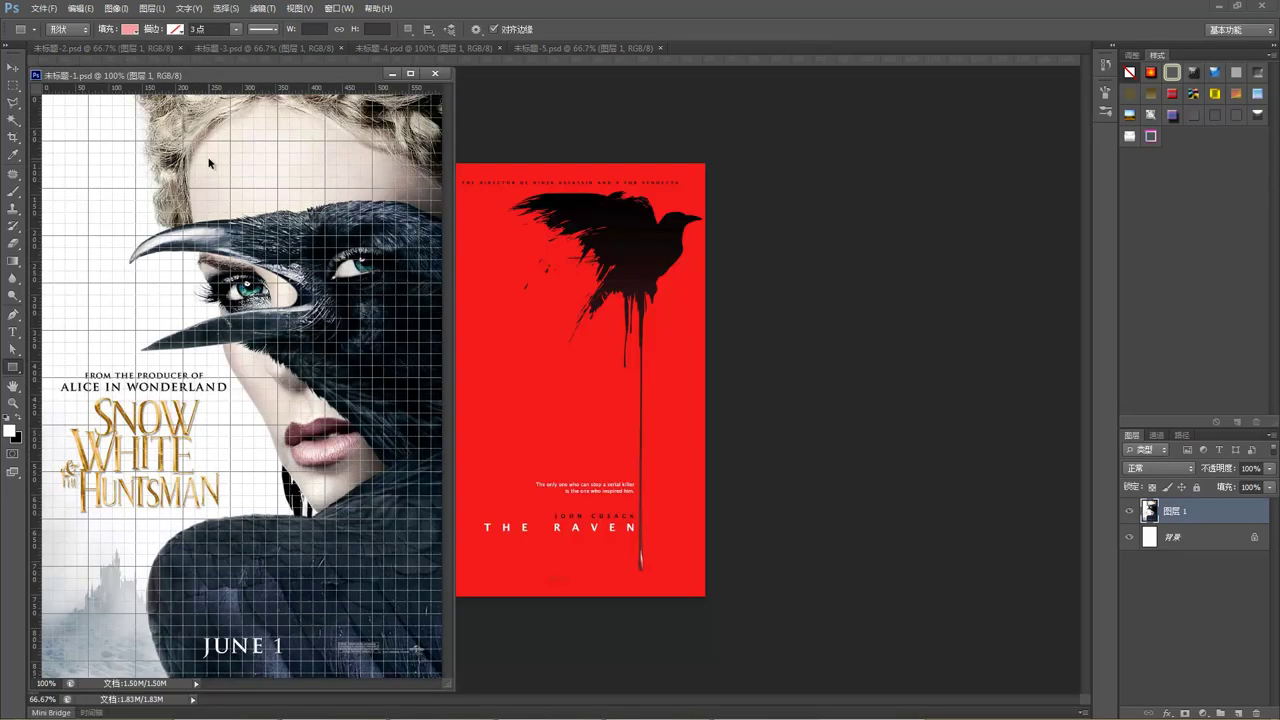
key(ctrl+apostrophe)
drag(570, 48, 515, 112)
drag(274, 76, 592, 87)
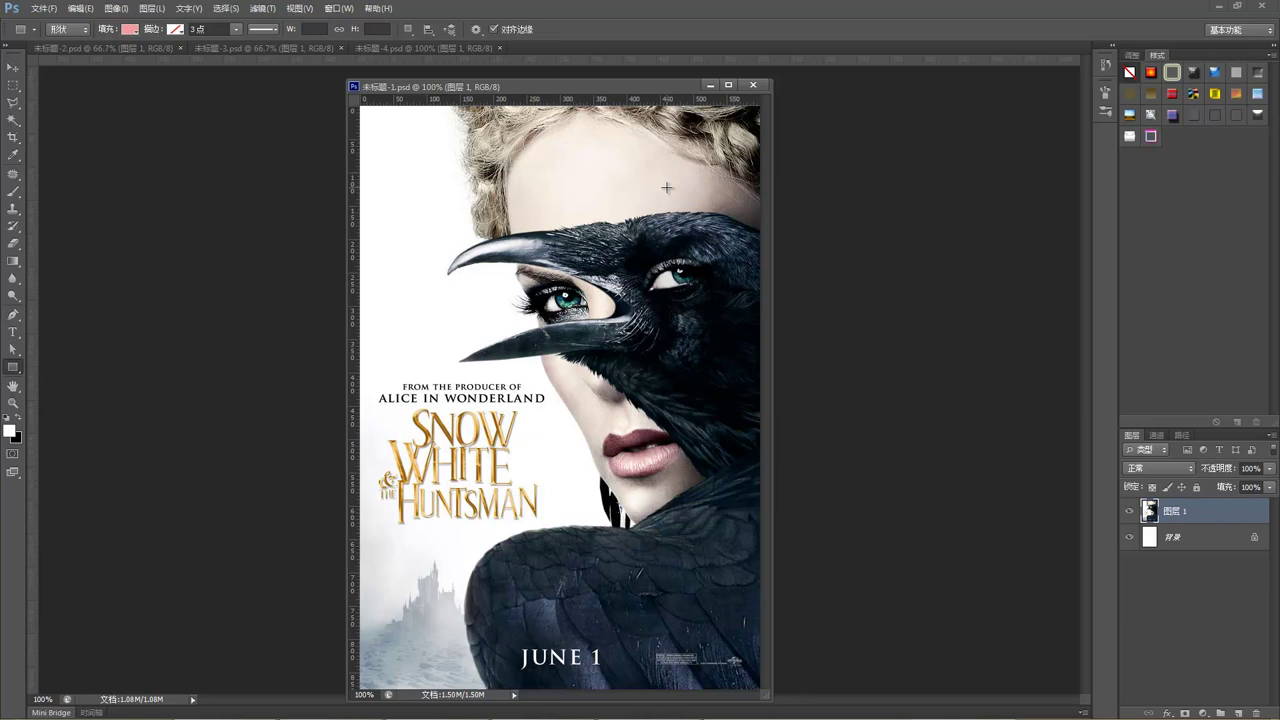
drag(590, 86, 548, 86)
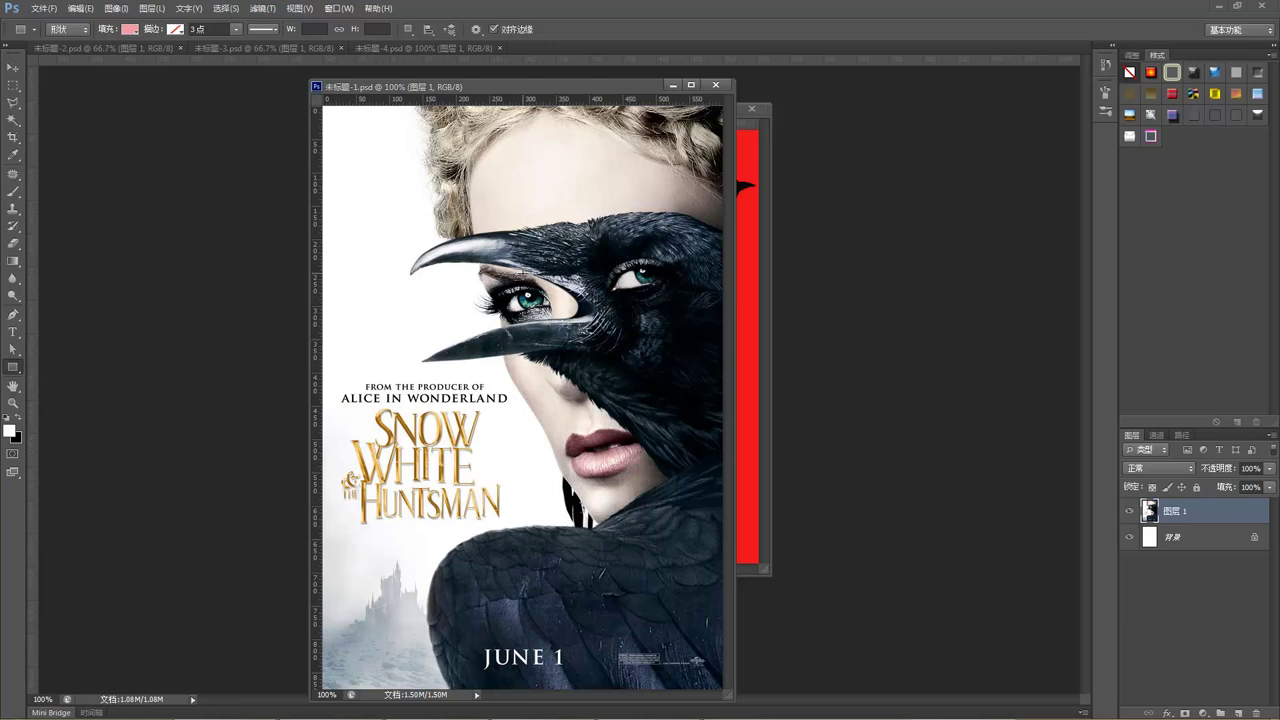
Step: Set up a new document 50 cm wide and 70 cm high at 72 pixels per inch in CMYK colour
key(ctrl+n)
click(689, 321)
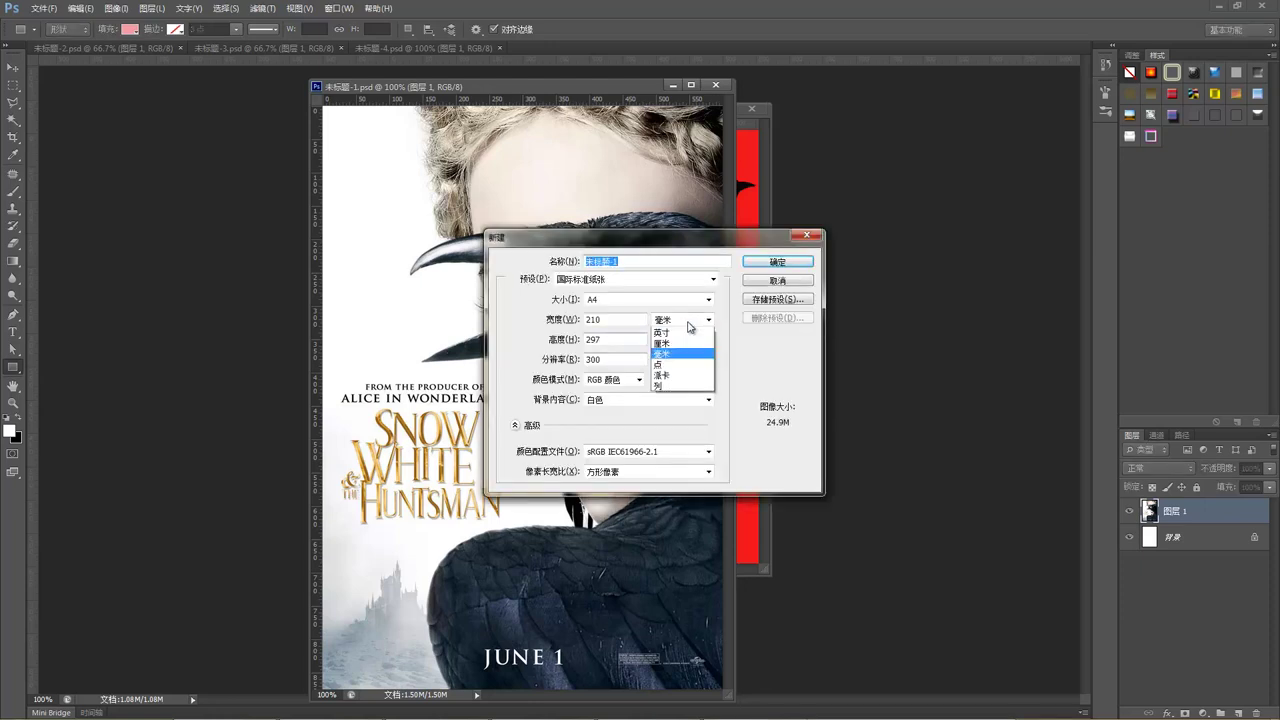
click(692, 357)
double_click(624, 320)
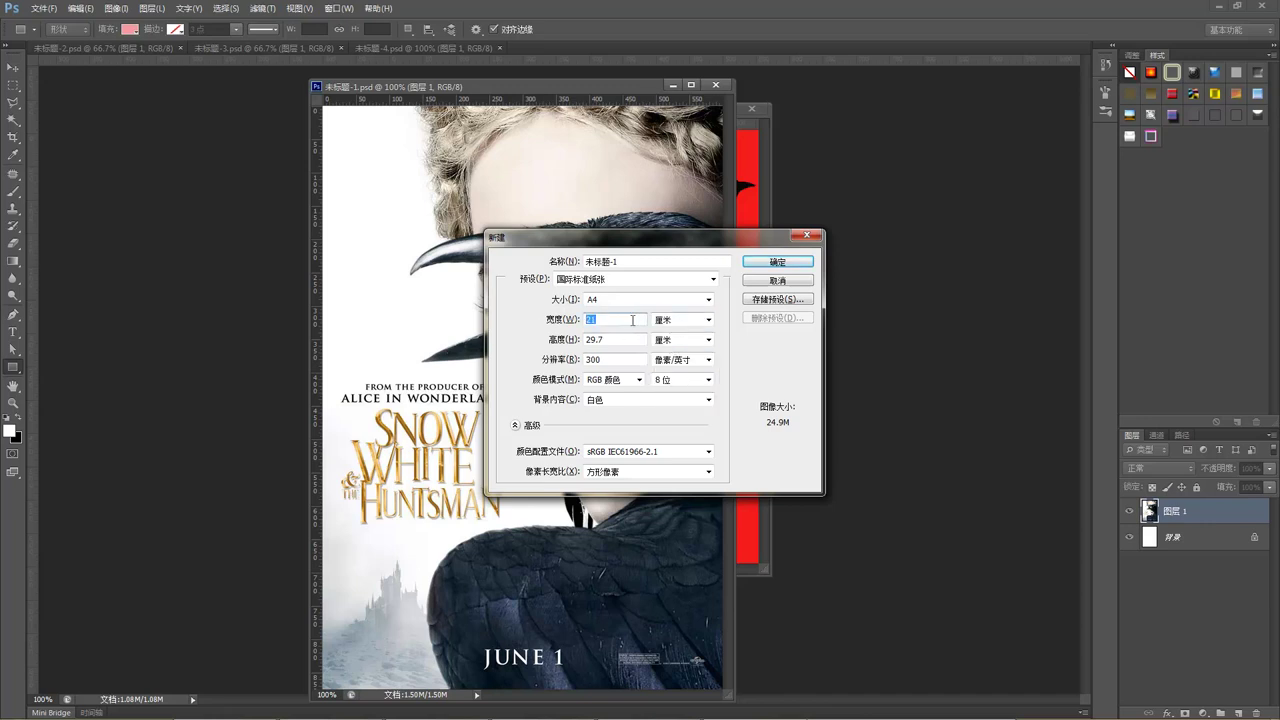
text(50)
key(Tab)
key(Tab)
text(70)
key(Tab)
key(Tab)
text(72)
key(Tab)
key(Tab)
key(Down)
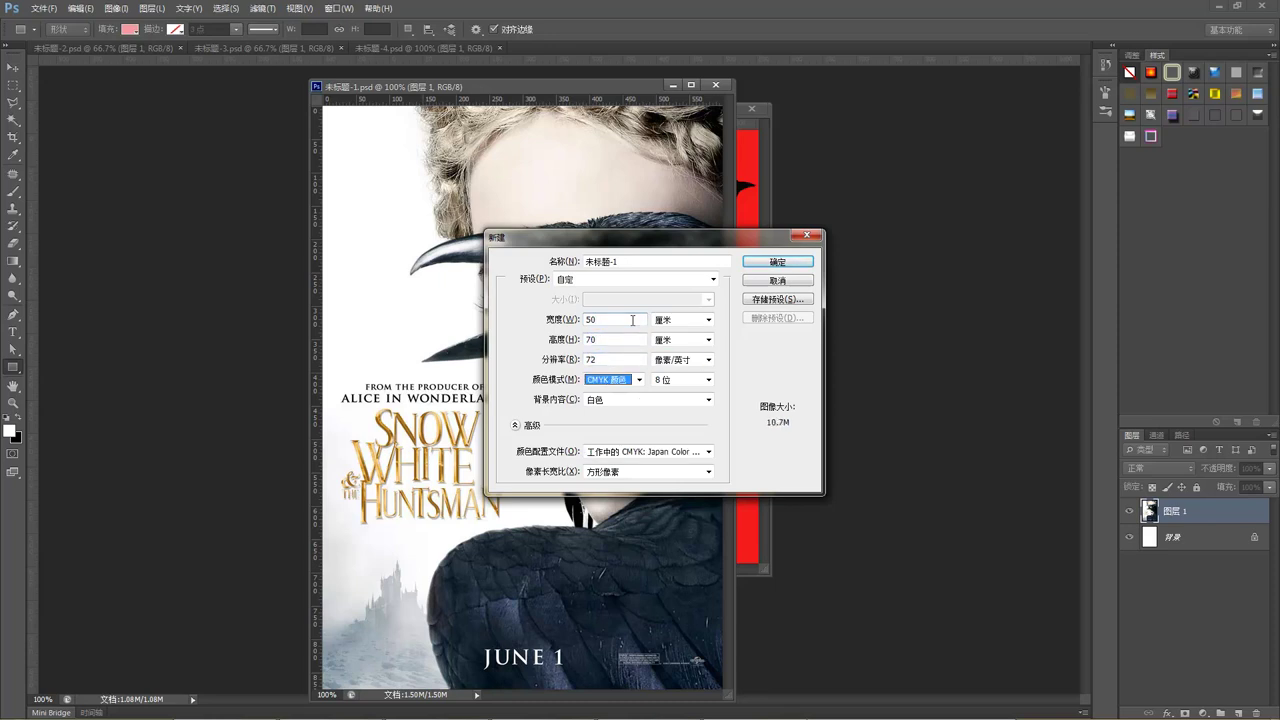
Step: Enlarge the new document's dimensions to 50.6 × 70.6 cm and create it
click(632, 320)
text(.6)
click(608, 341)
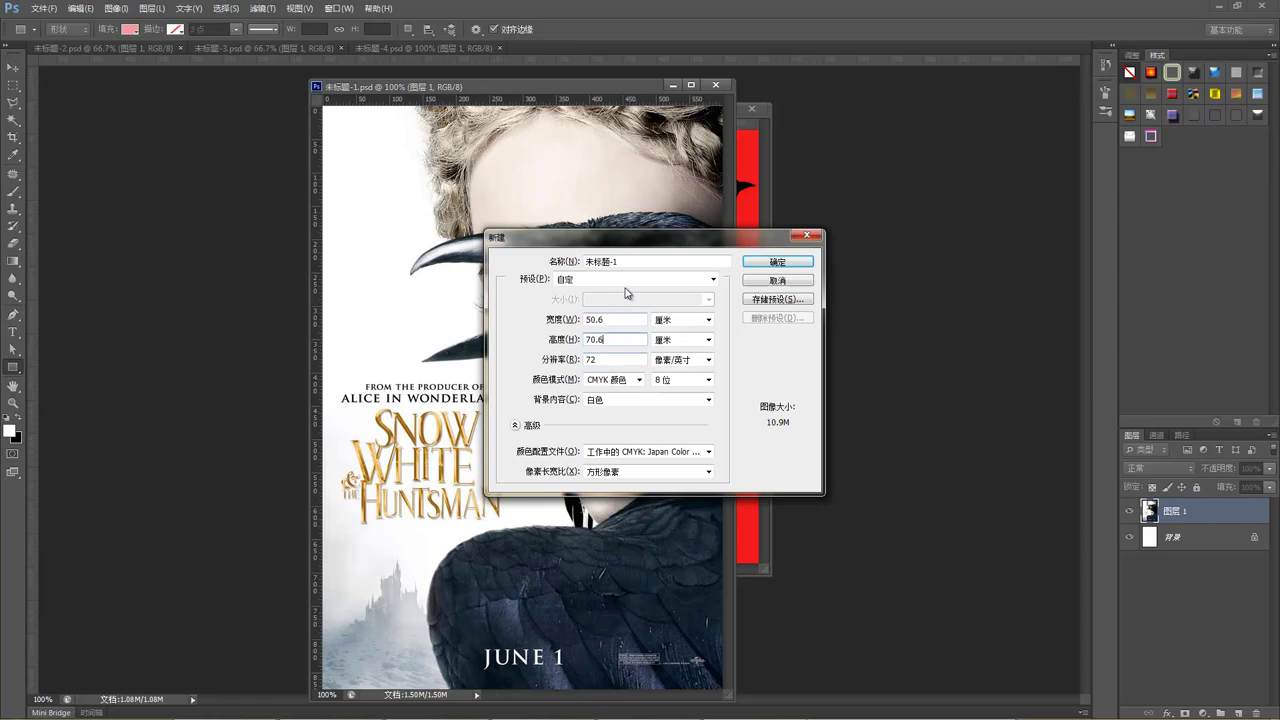
click(786, 263)
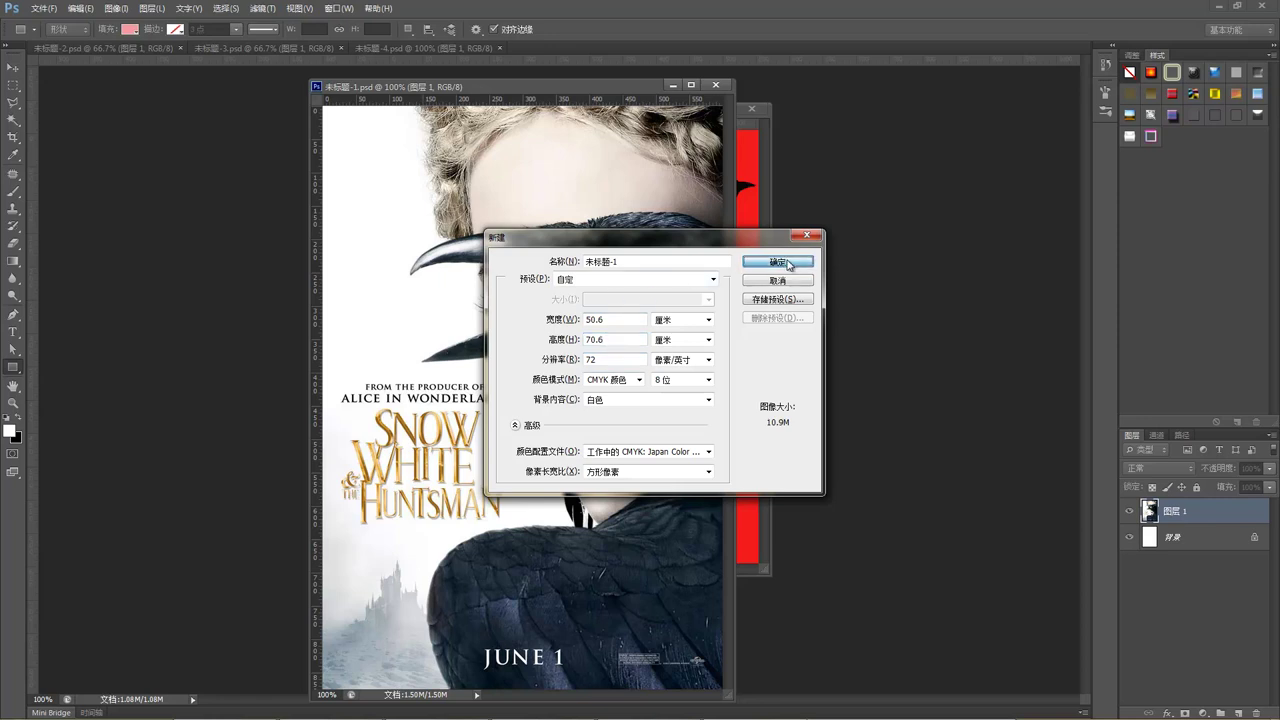
Step: Copy the Snow White poster image into the new blank document and scale it up to about 231% from the page's upper-left corner
drag(553, 102, 188, 114)
click(620, 290)
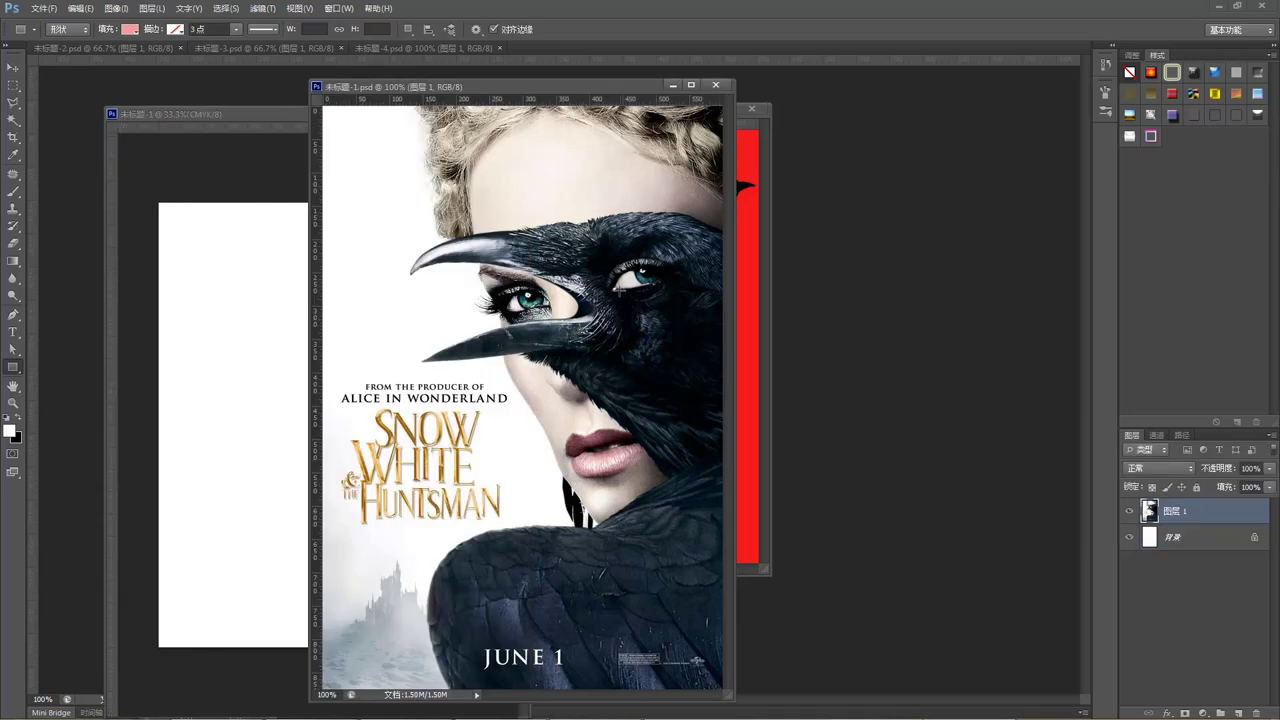
key(v)
drag(565, 388, 250, 300)
key(ctrl+t)
drag(293, 395, 504, 618)
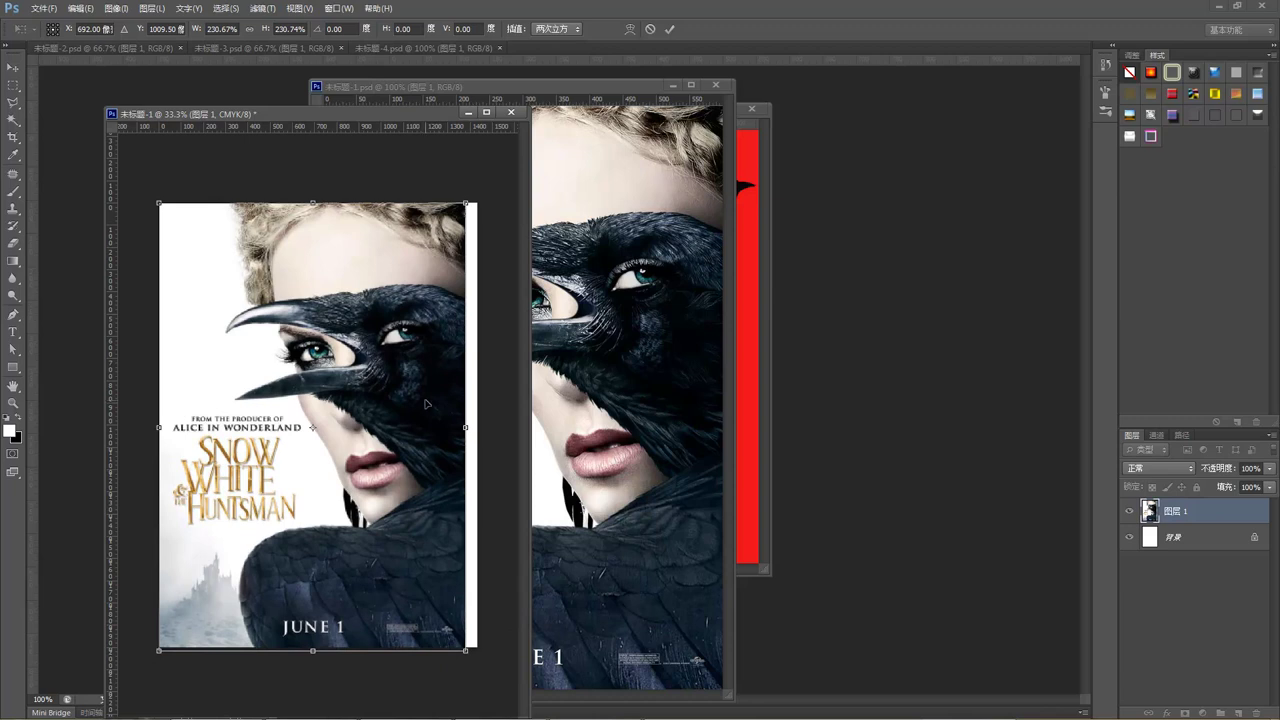
key(Return)
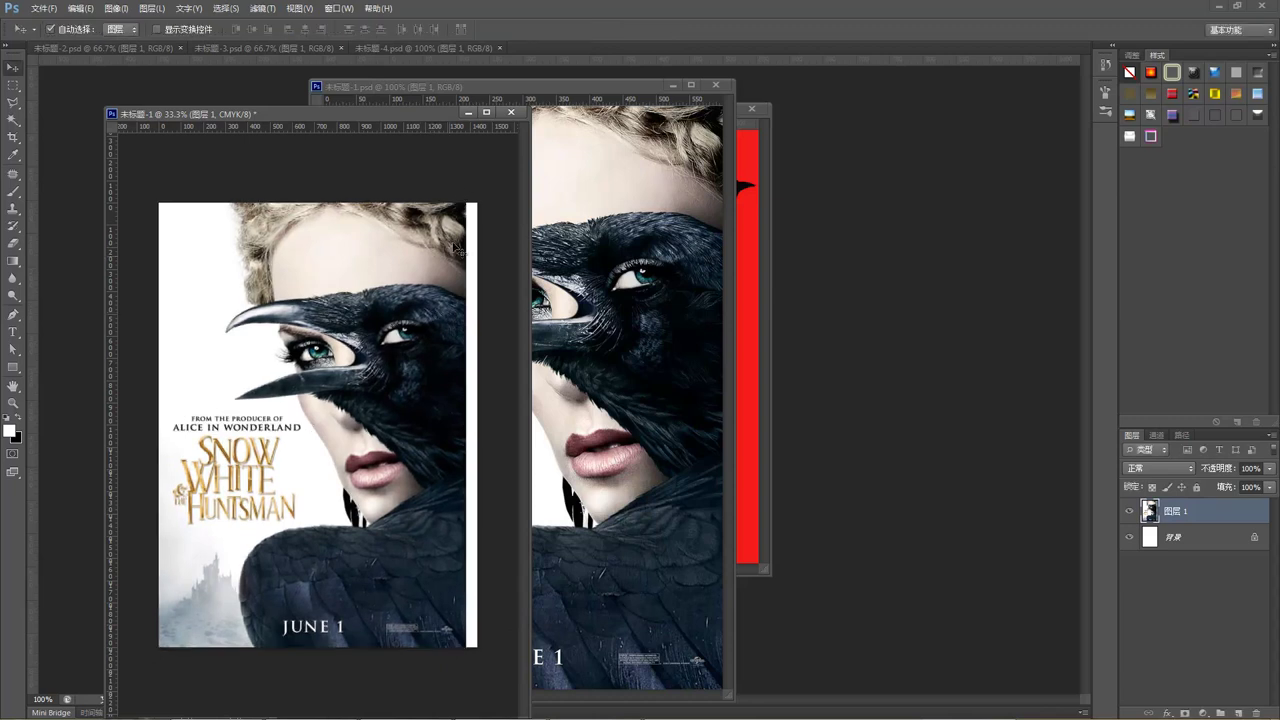
Step: Minimize the new document and open the Divine Proportions Toolkit as a floating panel beside the original Snow White poster
click(467, 114)
drag(517, 86, 499, 82)
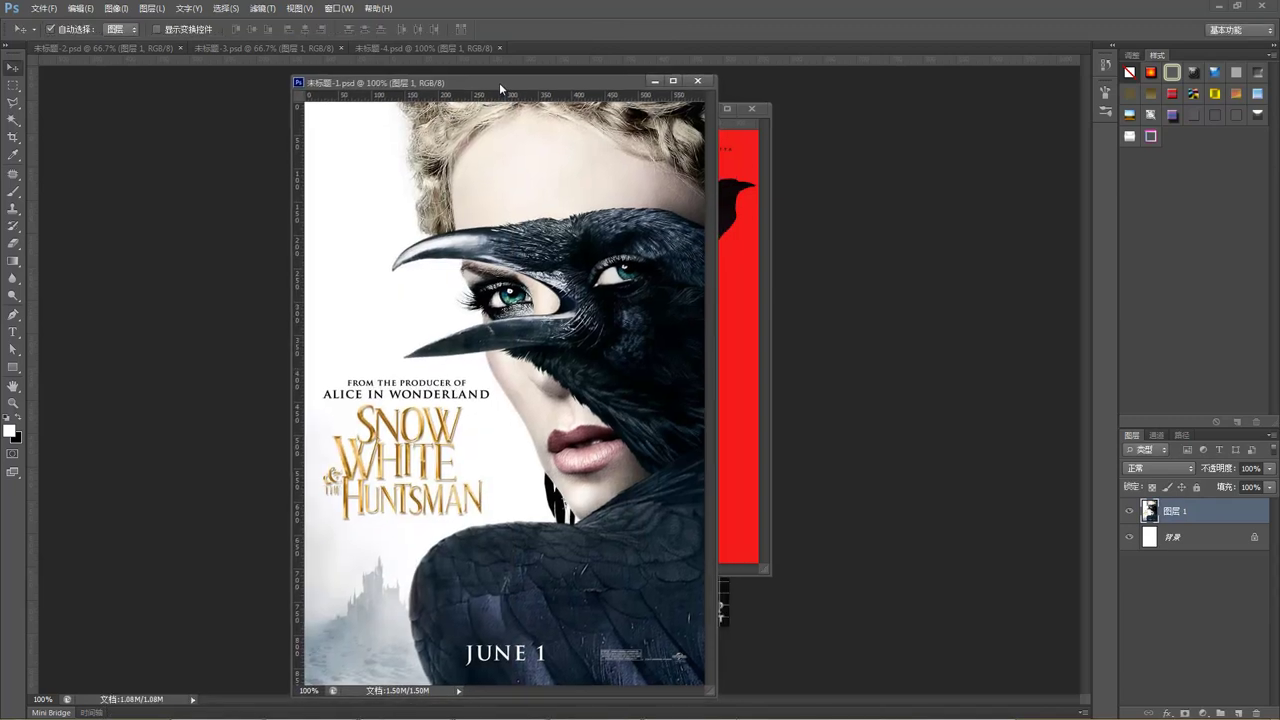
click(307, 10)
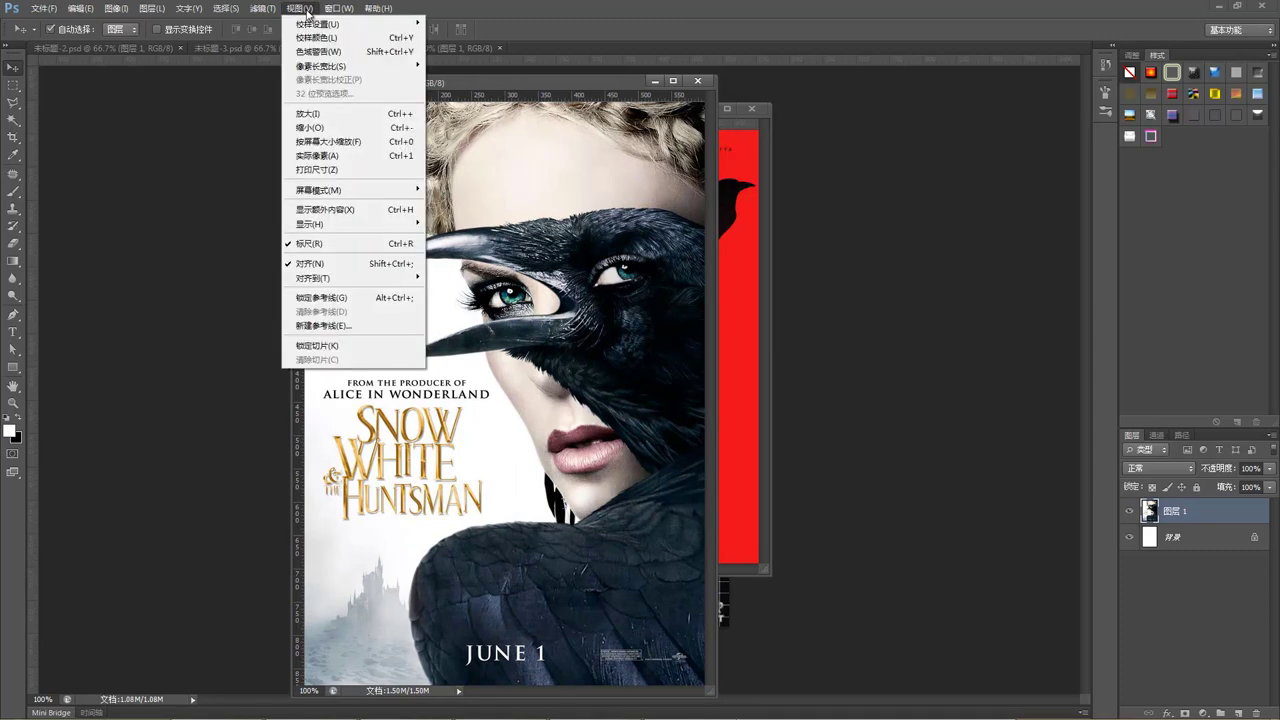
click(503, 9)
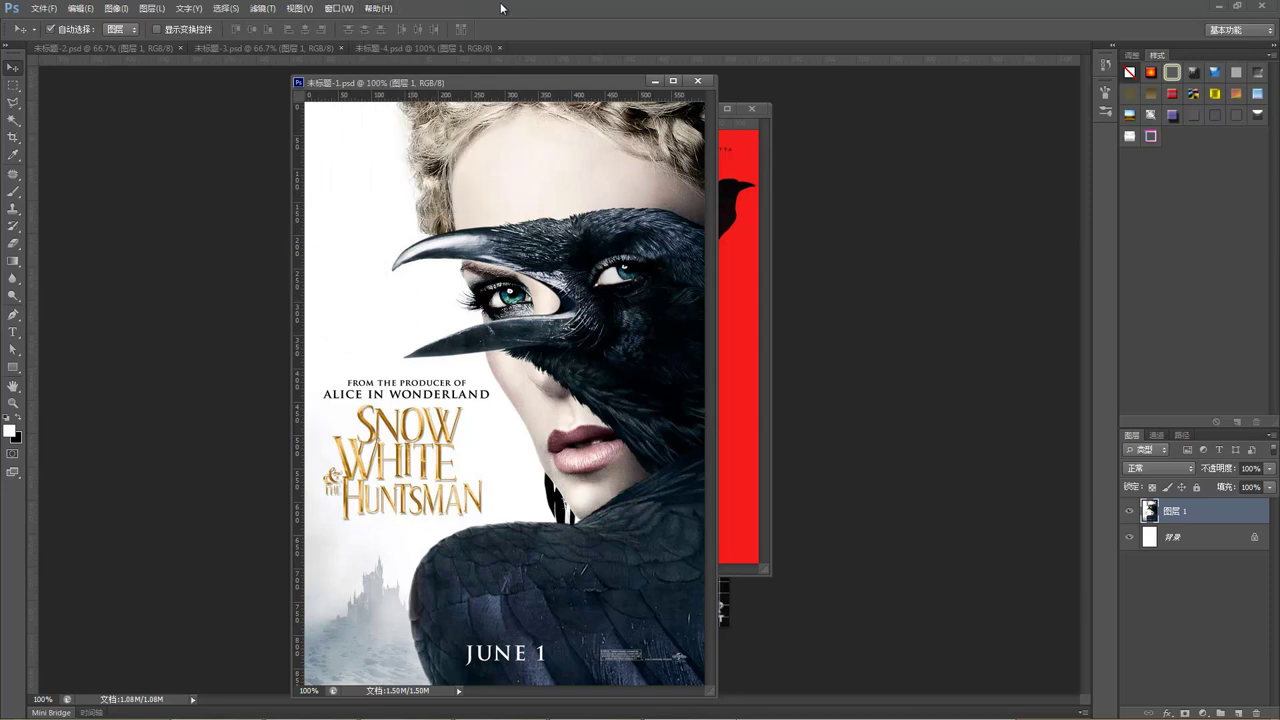
click(308, 11)
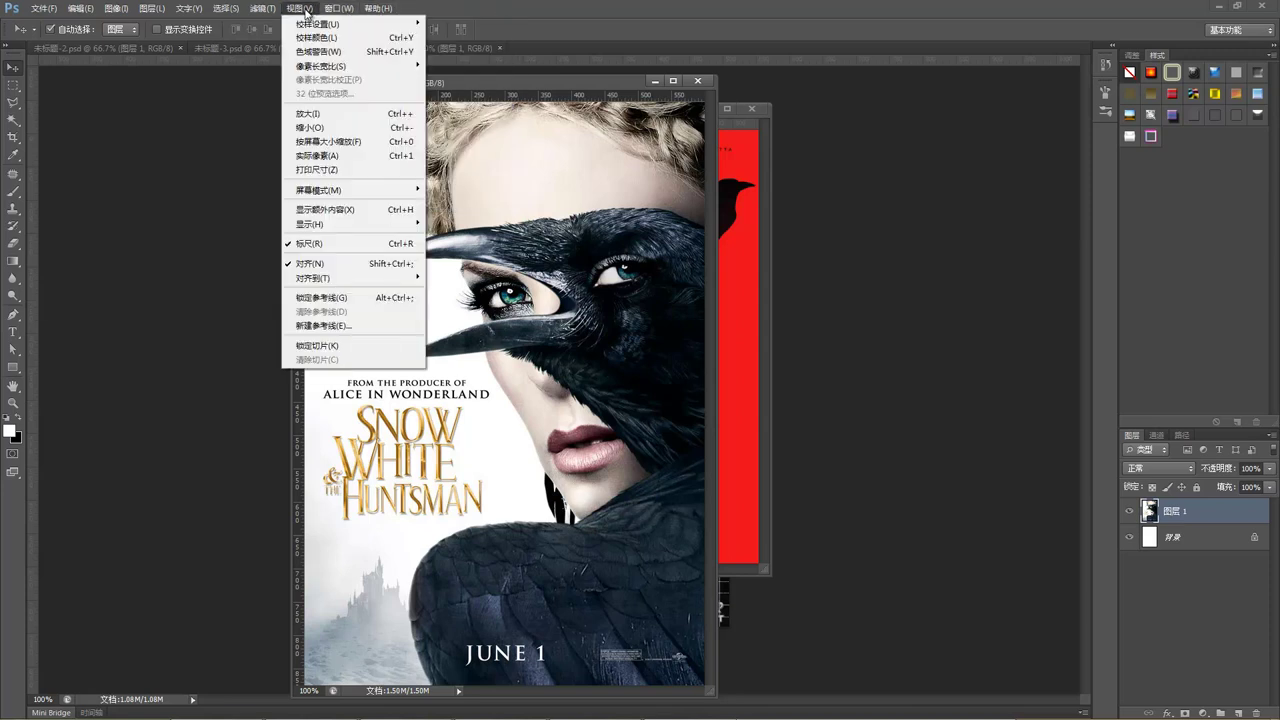
mouse_move(339, 9)
mouse_move(400, 58)
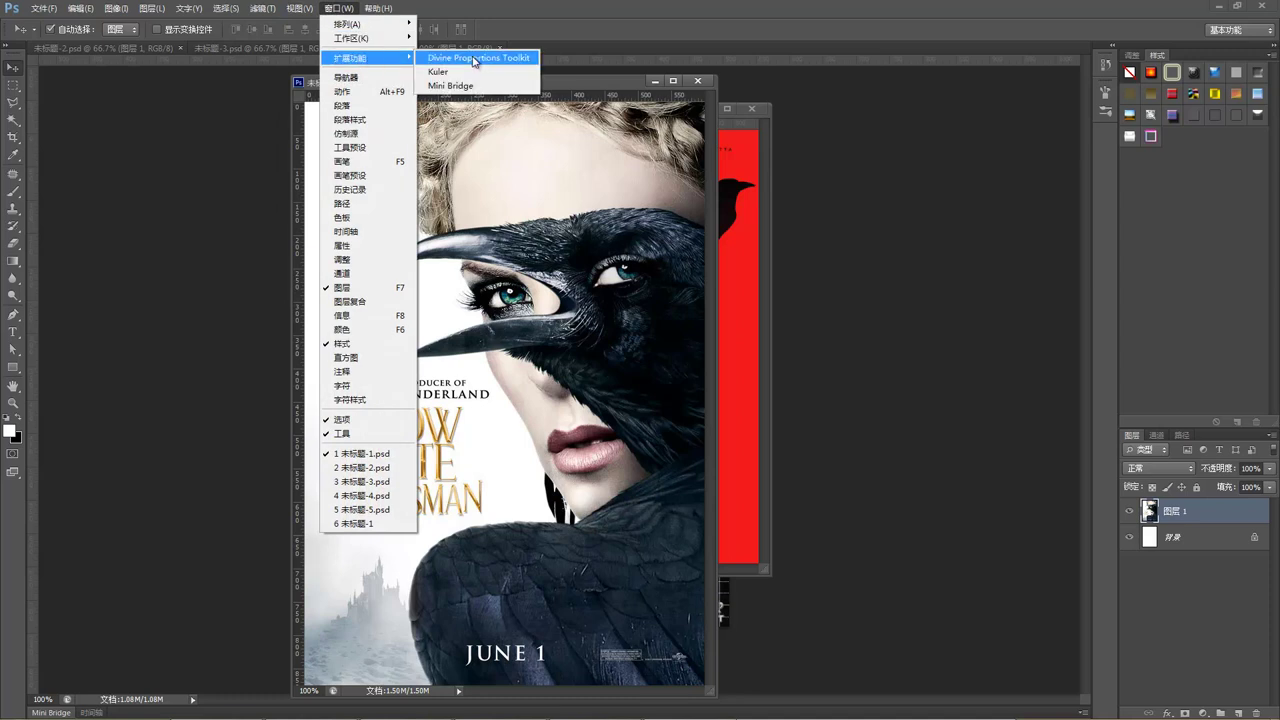
click(478, 58)
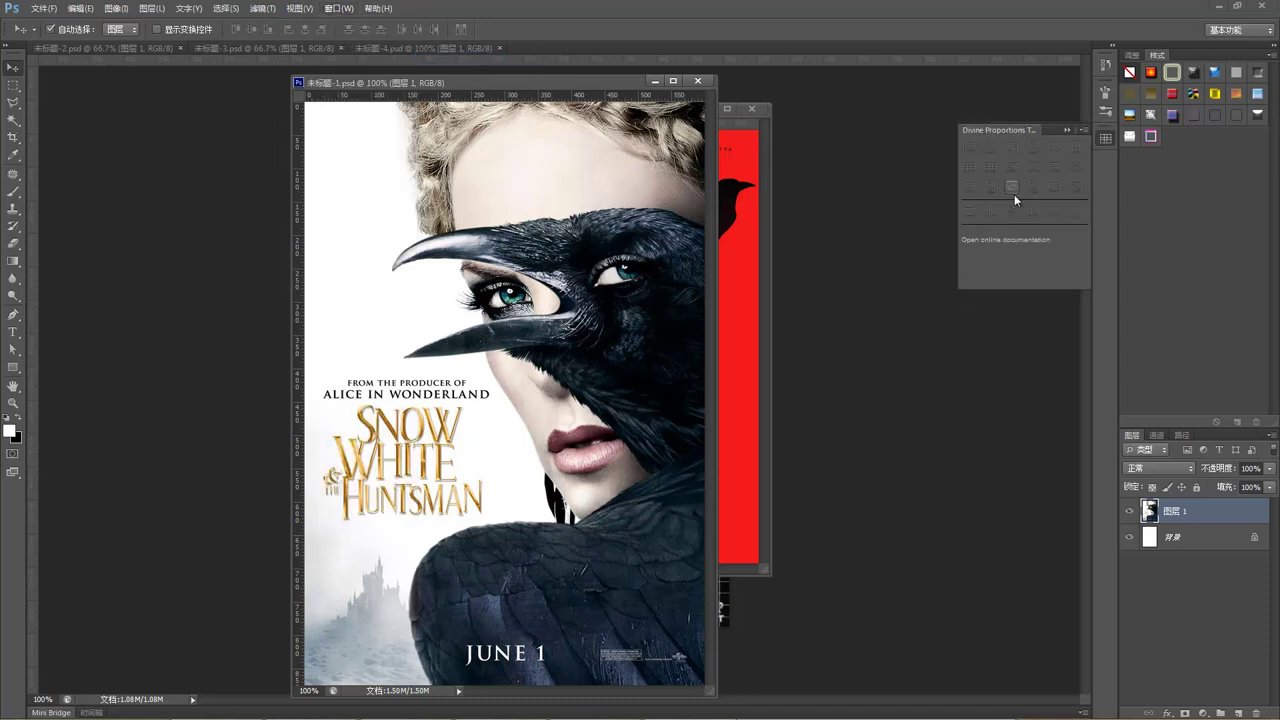
drag(1053, 128, 1007, 122)
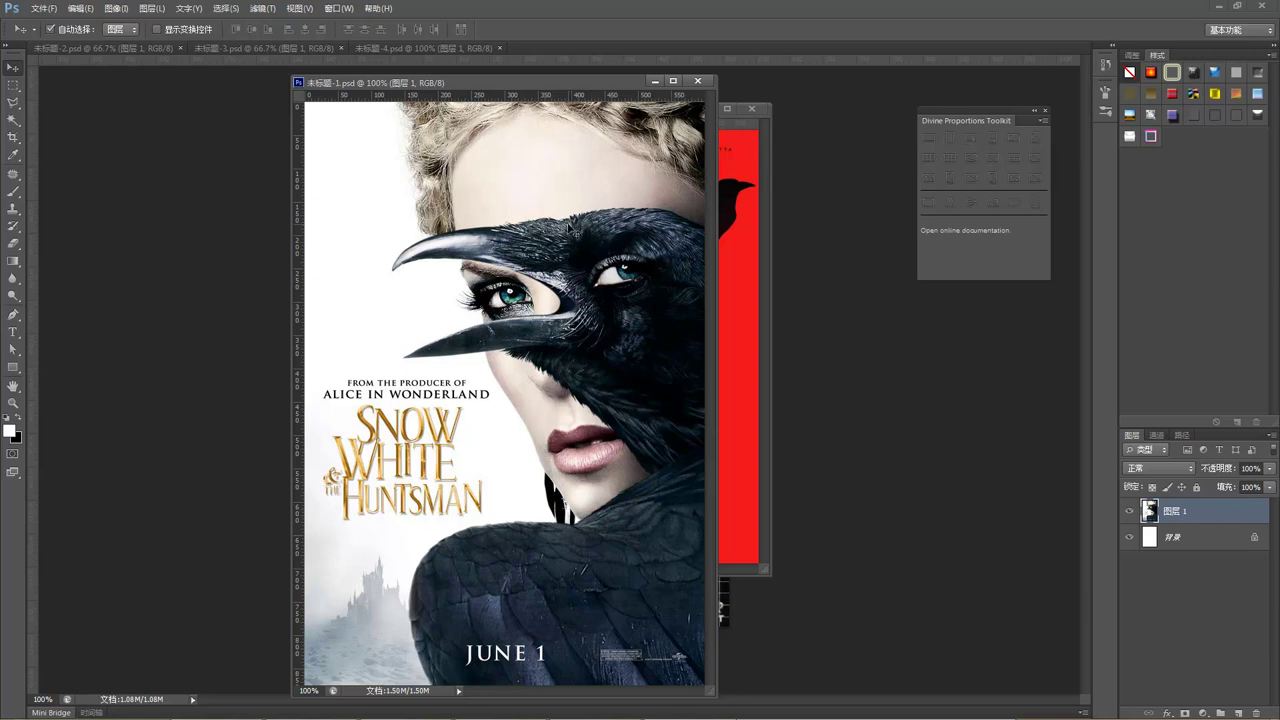
Step: Select the whole Snow White poster, set the foreground colour to dark red and generate a golden spiral over it
key(ctrl+a)
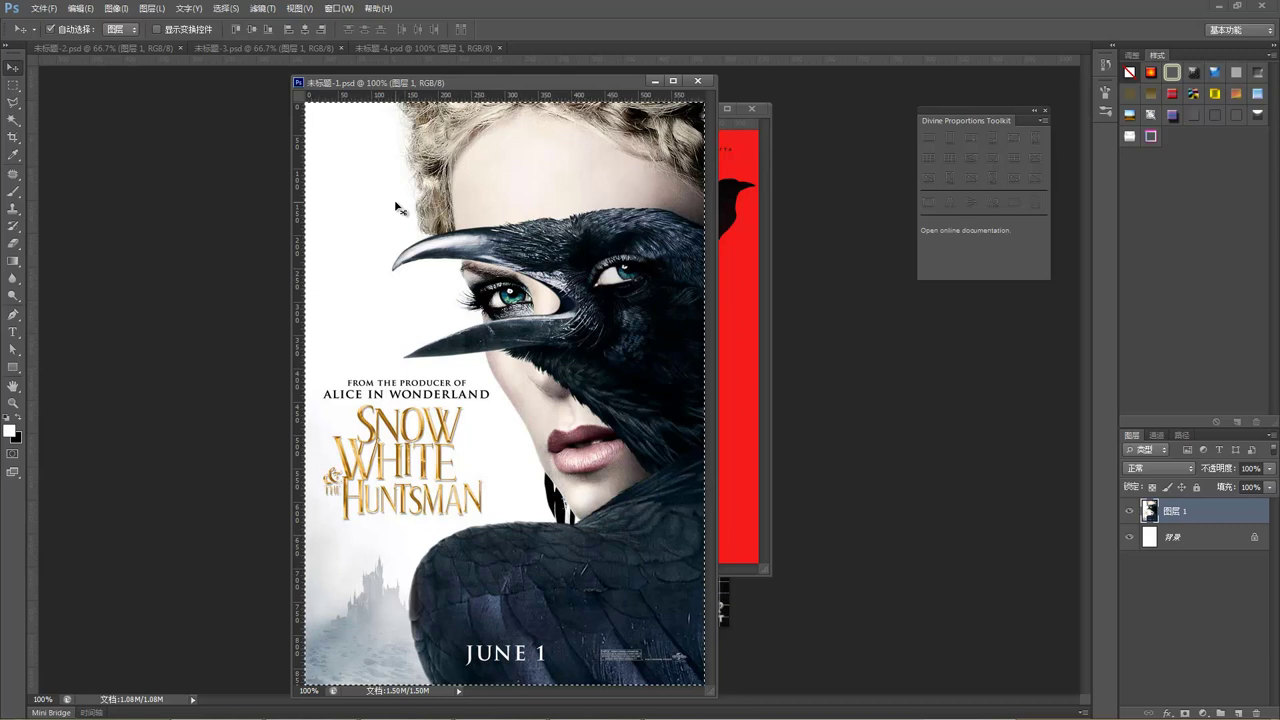
click(9, 430)
drag(337, 461, 347, 449)
click(501, 367)
key(v)
click(1034, 142)
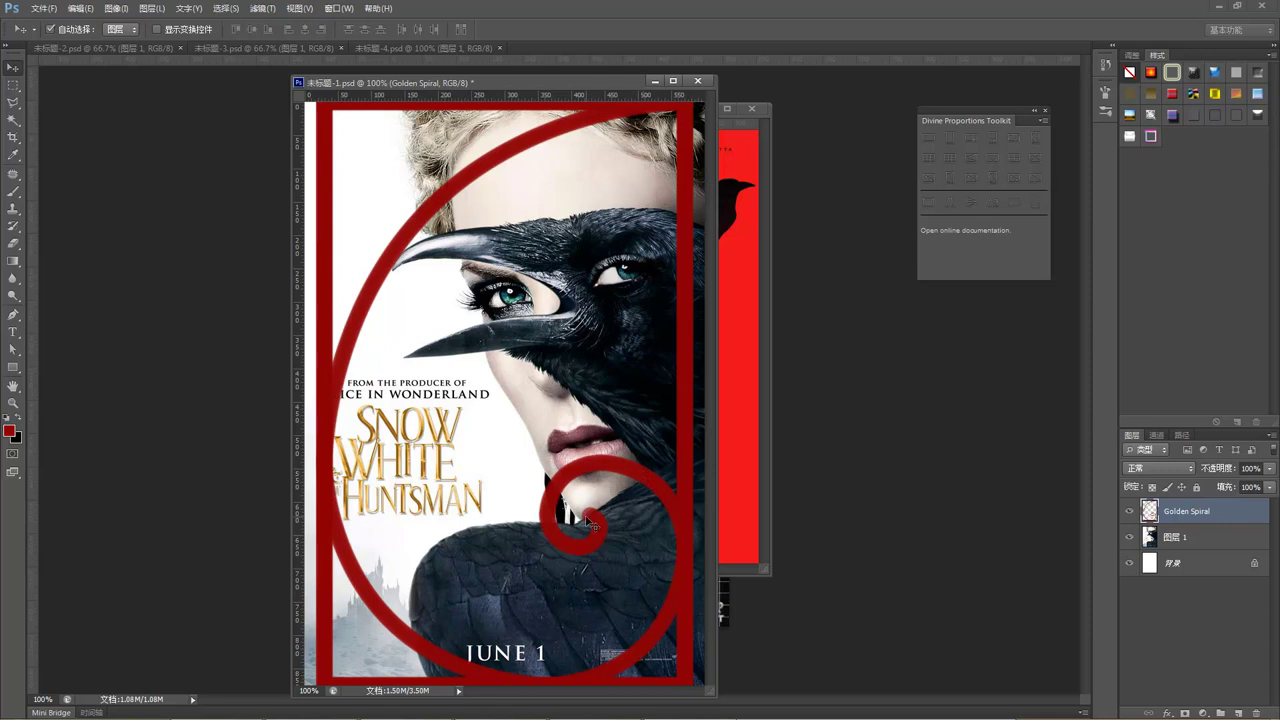
Step: Try to move the golden spiral, undo that and also undo its thick red stroke
drag(575, 518, 603, 477)
key(ctrl+z)
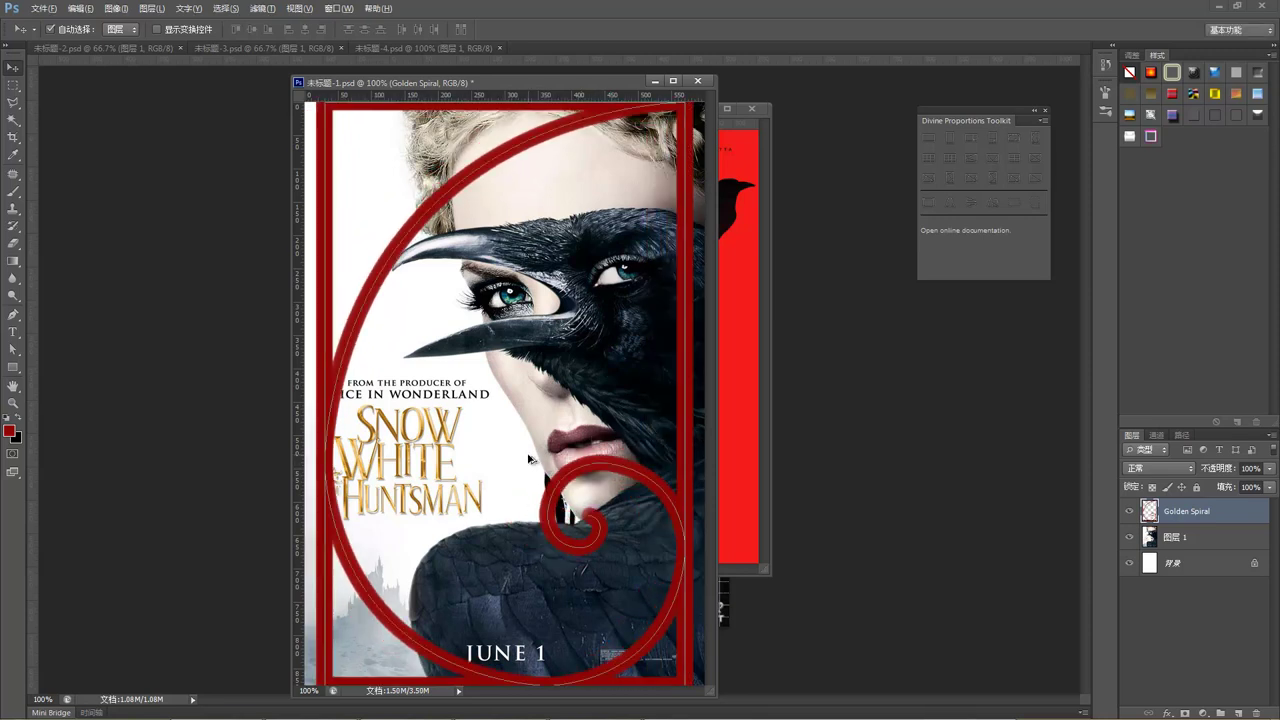
key(ctrl+alt+z)
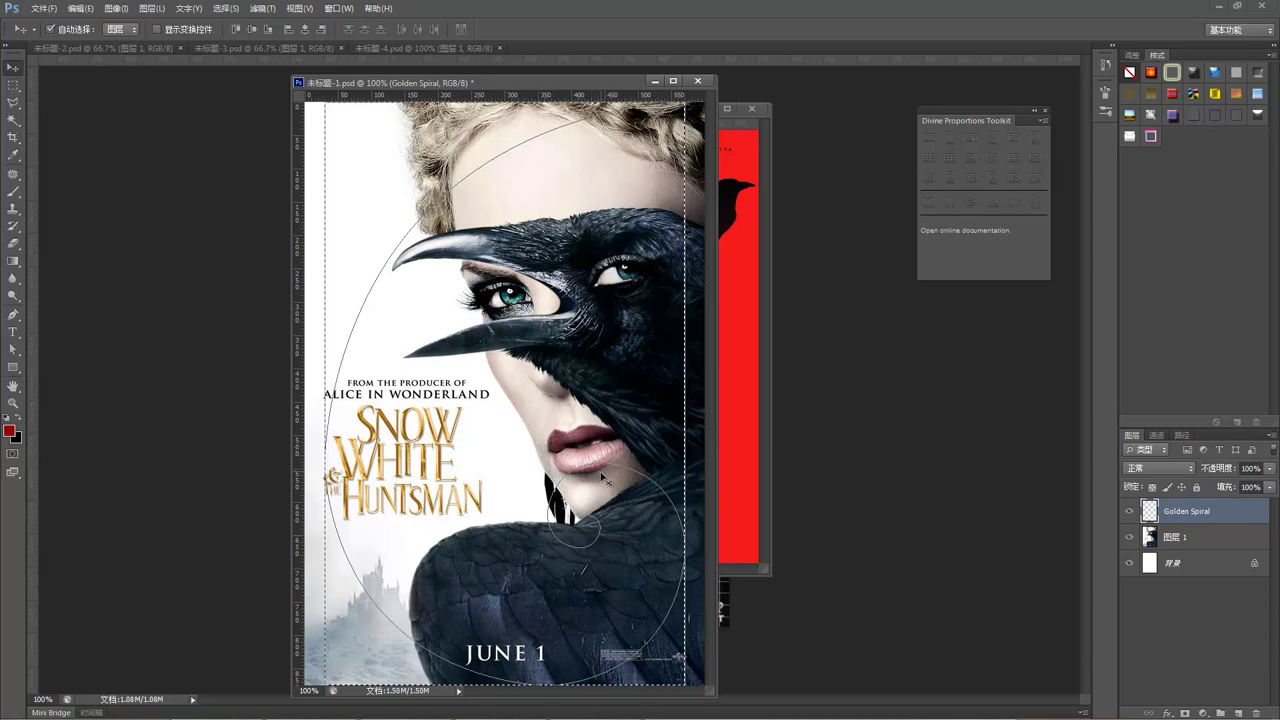
click(654, 276)
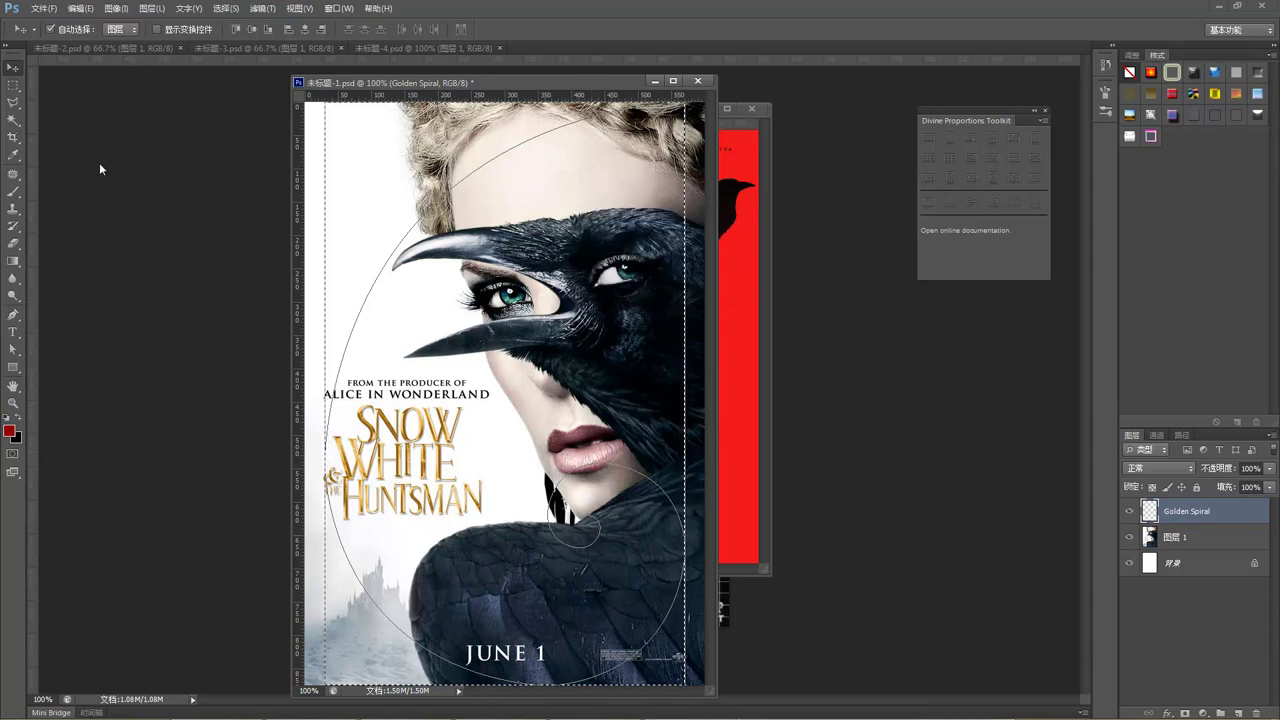
Step: Clear the selection and delete the Golden Spiral layer while retaining the spiral's path
click(13, 349)
key(ctrl+d)
click(349, 348)
click(352, 346)
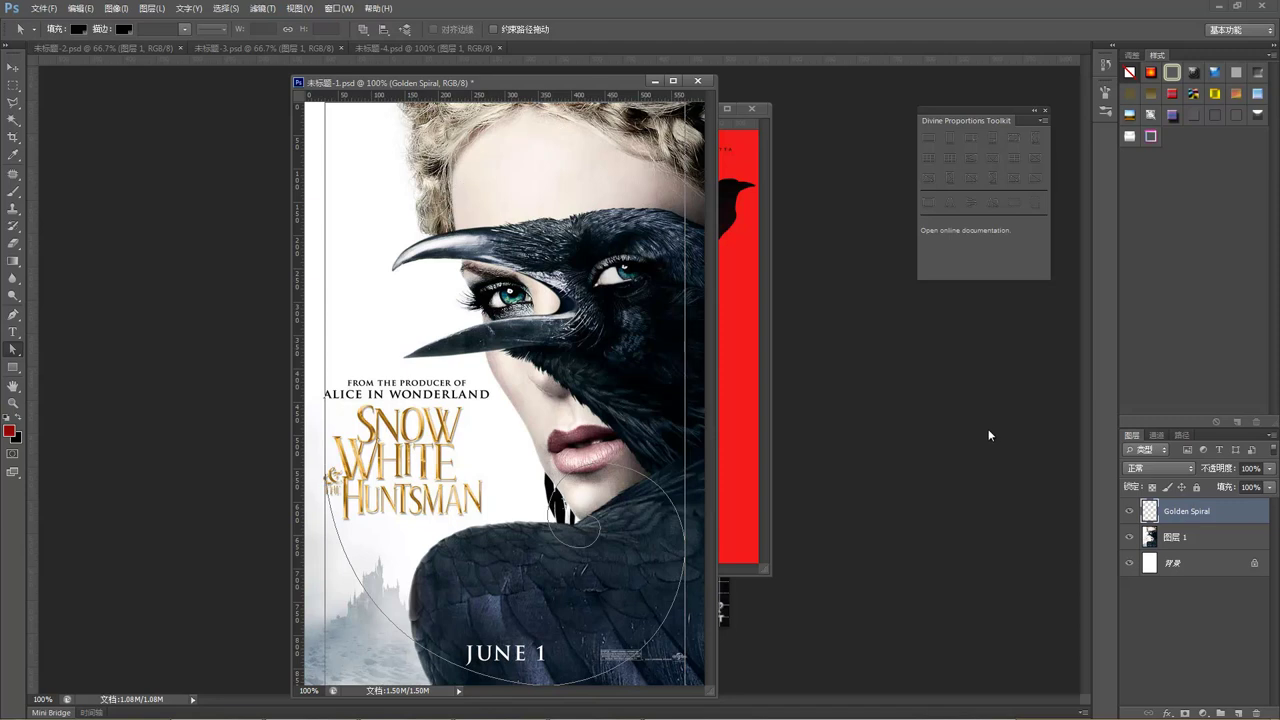
drag(1210, 508, 1257, 713)
key(v)
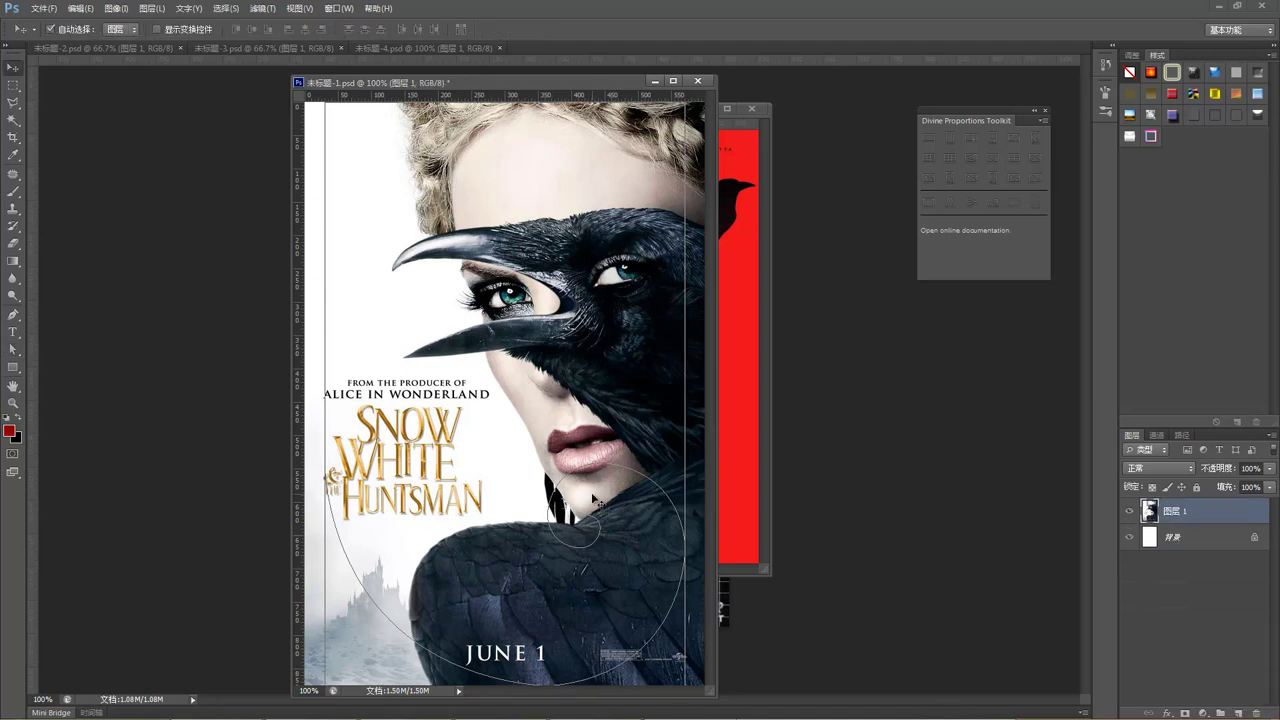
Step: Set the Brush tool to a hard round tip with a size of 2 pixels
key(b)
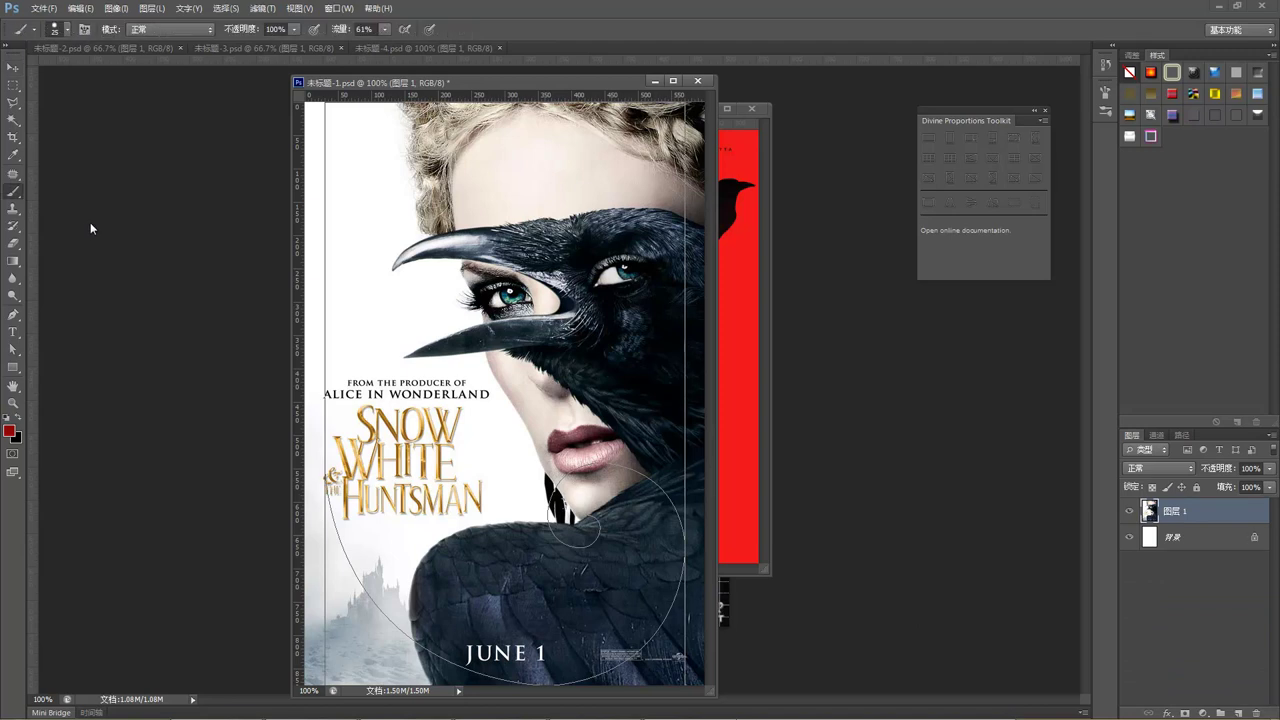
click(68, 31)
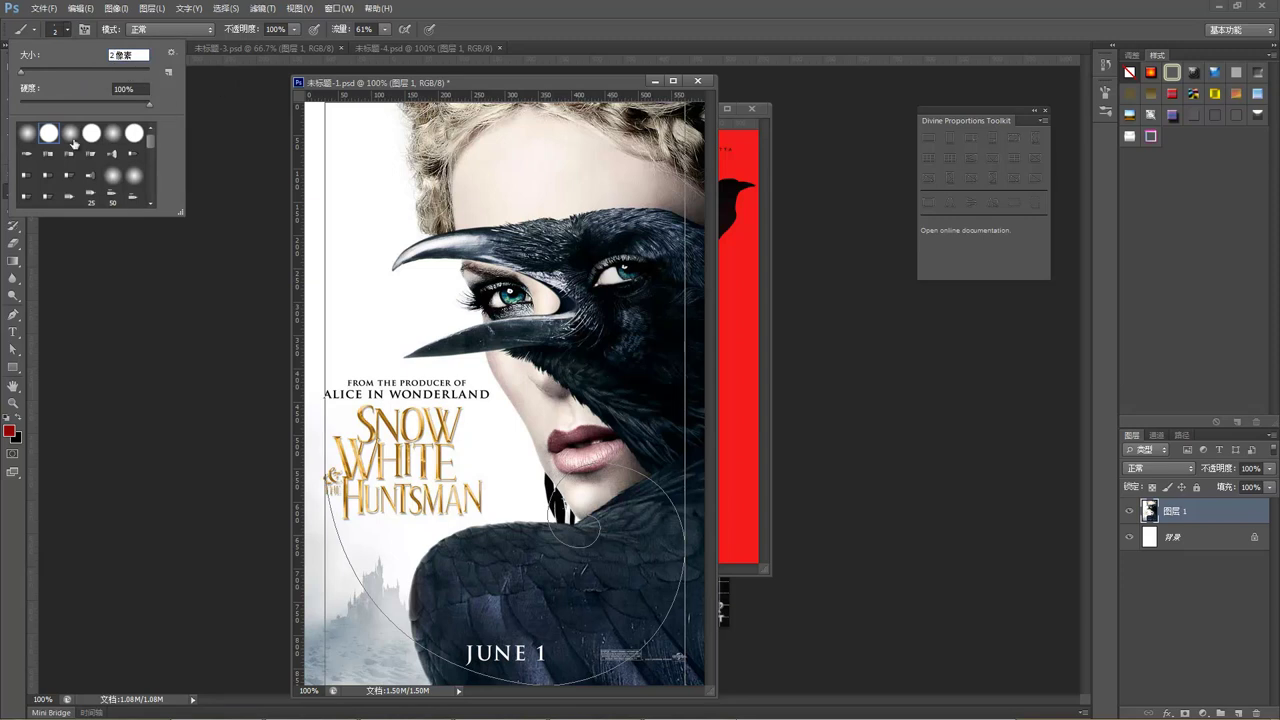
click(384, 29)
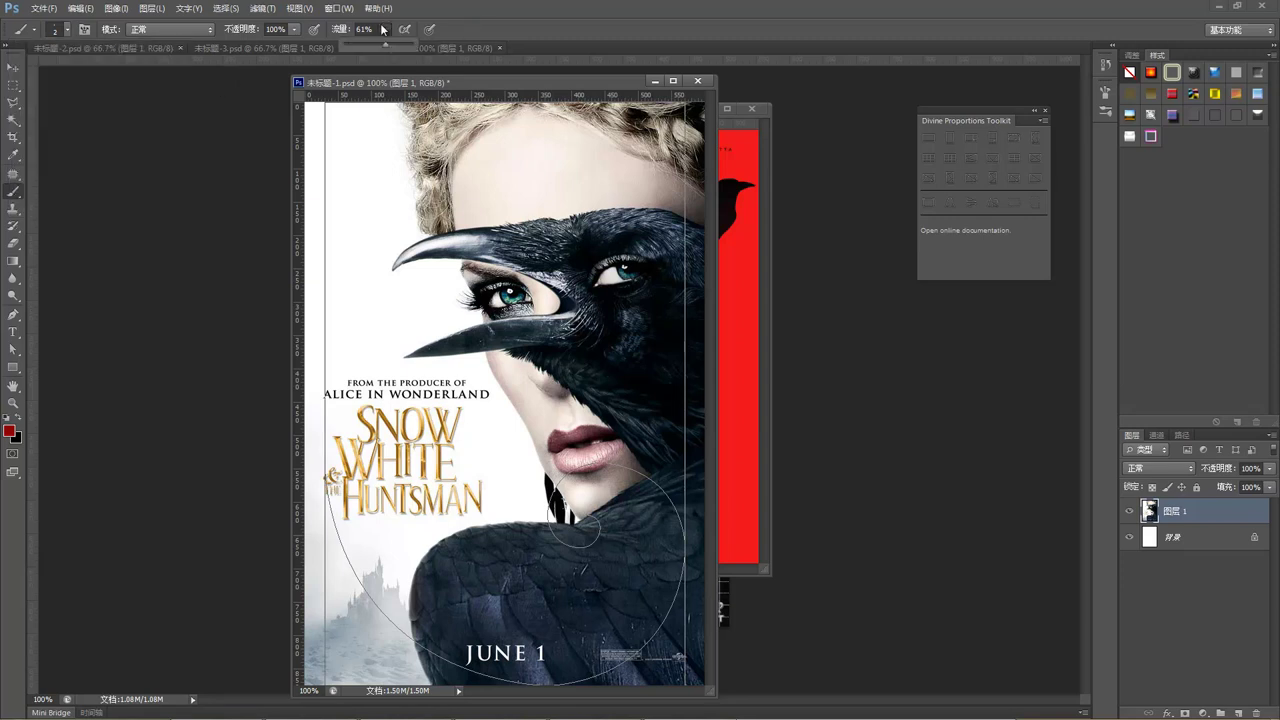
click(498, 30)
Step: Select all the leftover golden spiral path segments on the poster with the Path Selection tool and delete them
key(a)
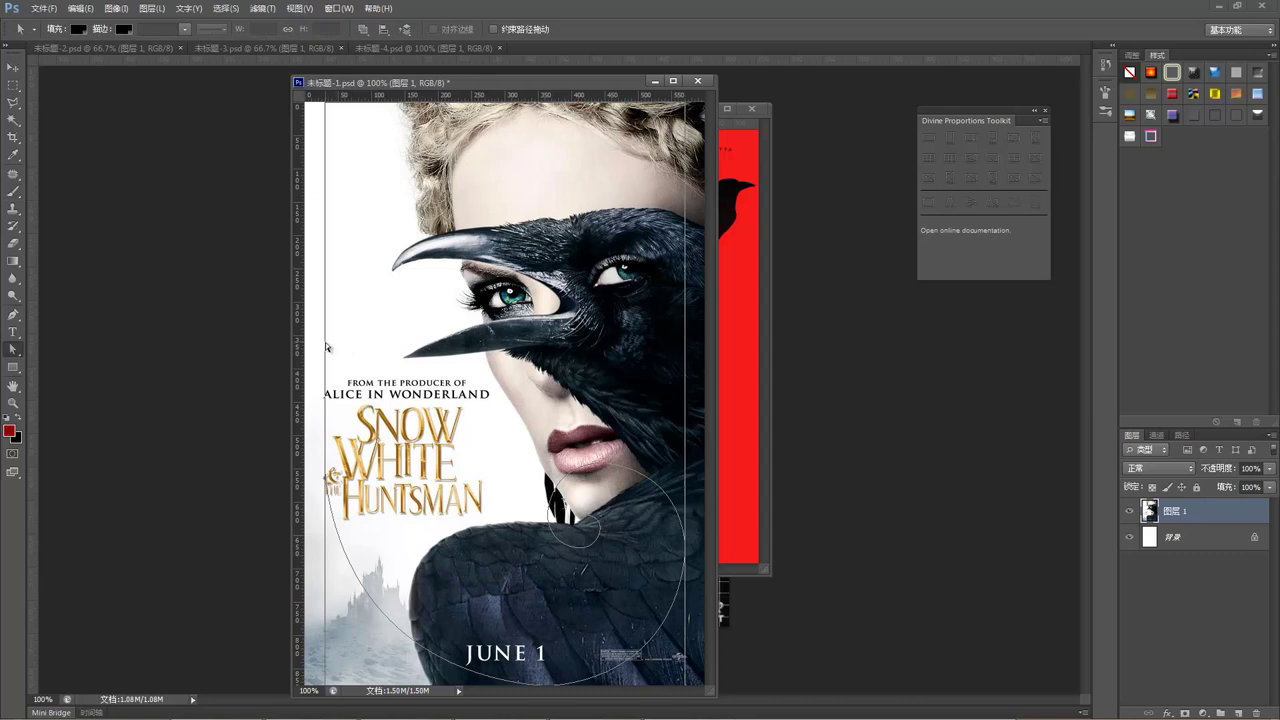
drag(326, 343, 357, 376)
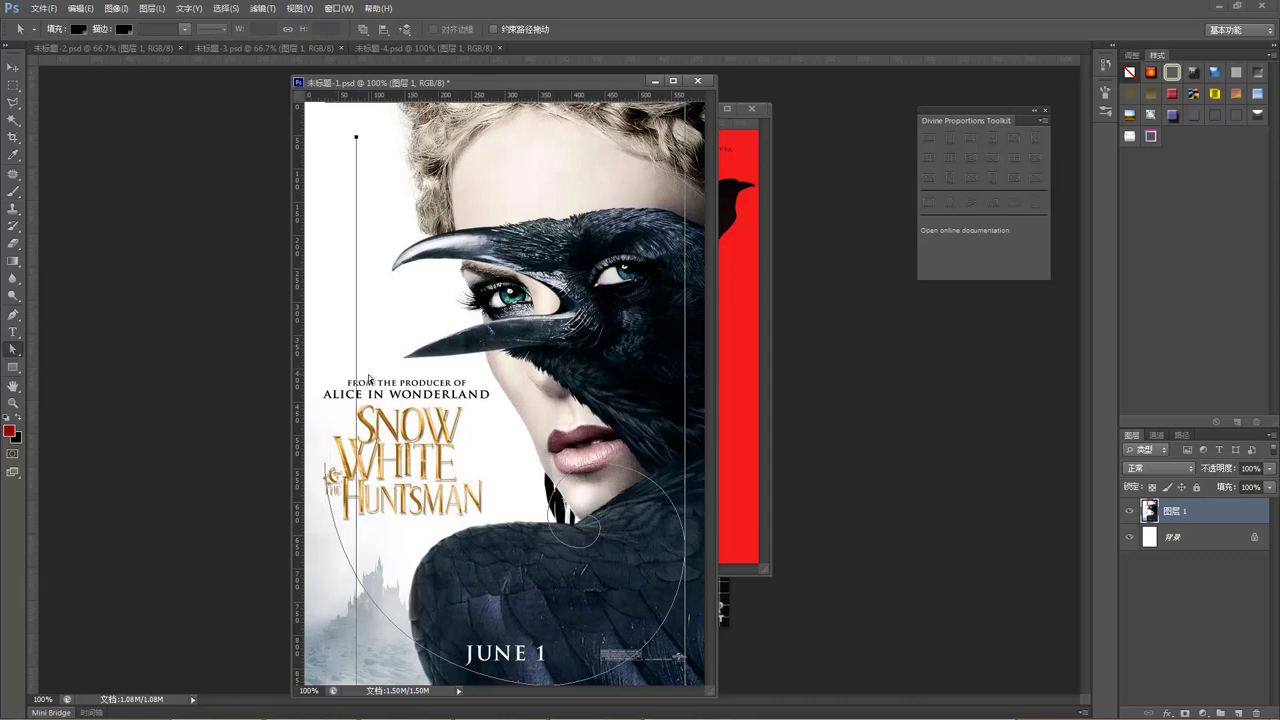
mouse_move(317, 432)
mouse_down()
mouse_move(420, 564)
mouse_move(693, 668)
mouse_up()
key(Delete)
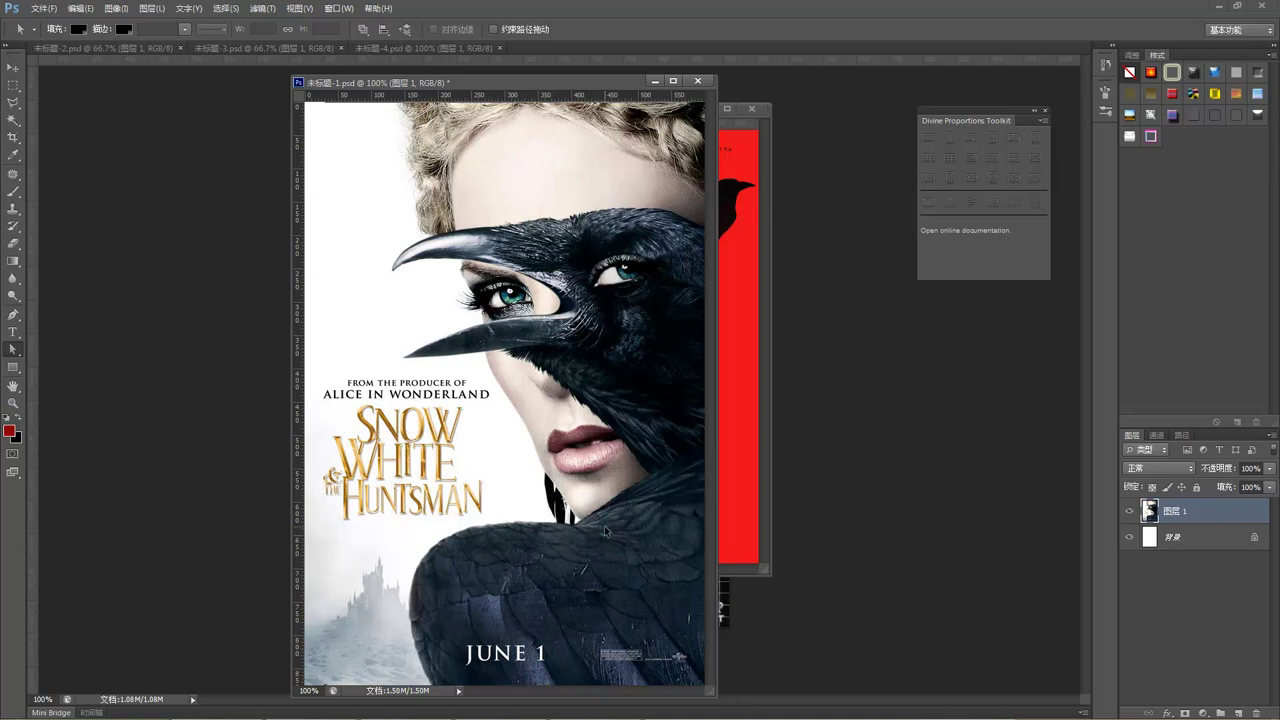
Step: Select the whole Snow White poster and generate a new golden spiral over it
scroll(604, 530, down, 2)
drag(638, 612, 345, 200)
click(345, 200)
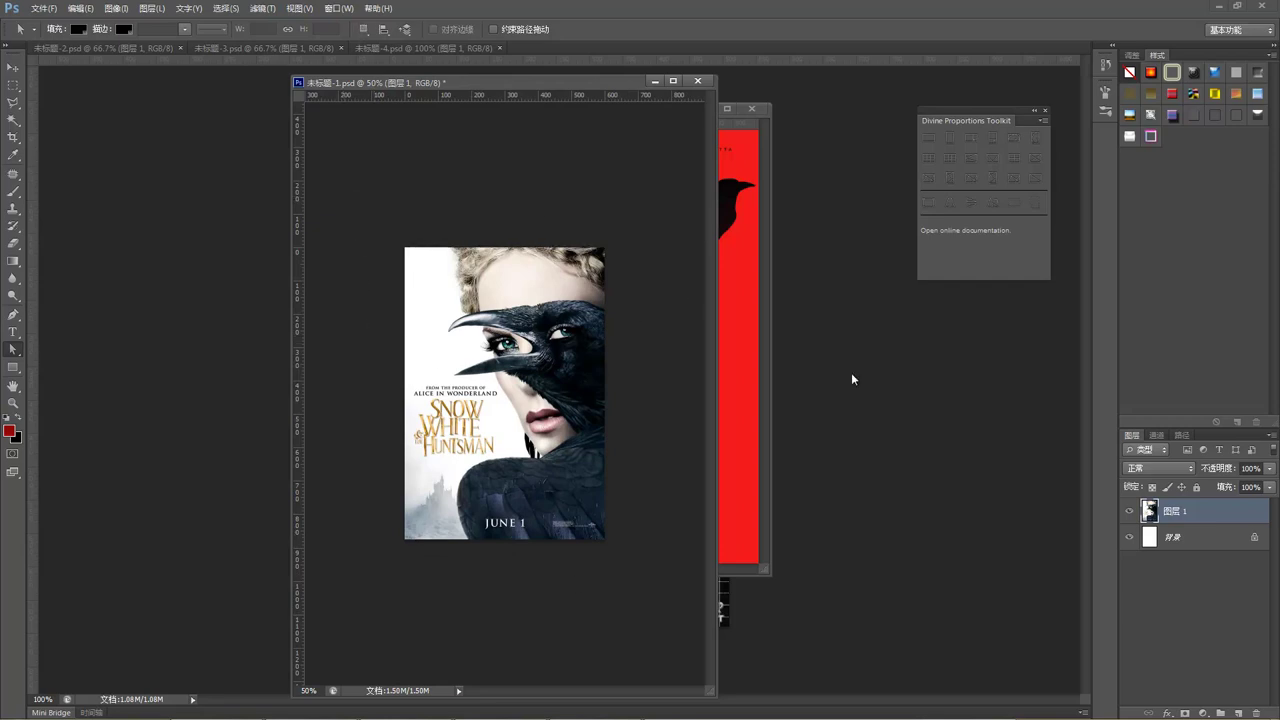
key(ctrl+a)
click(1035, 138)
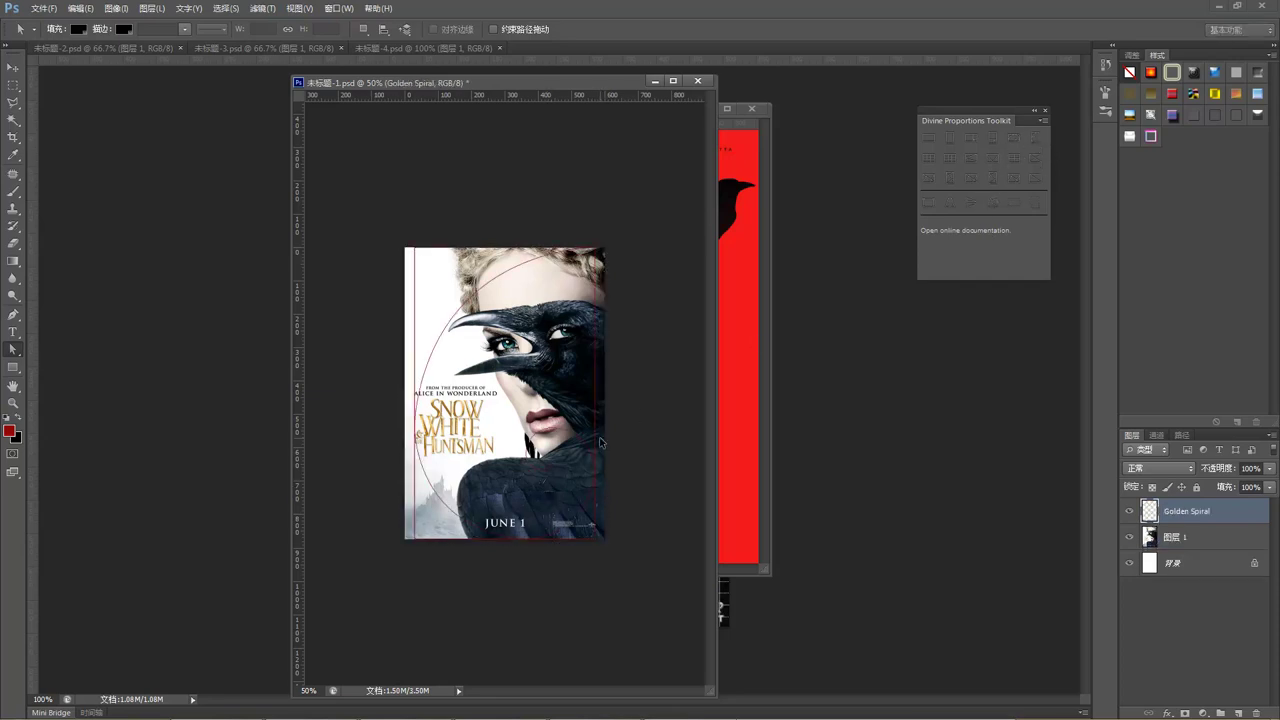
Step: Rotate the golden spiral 180 degrees and flip it horizontally over the poster
key(ctrl+t)
drag(632, 242, 389, 526)
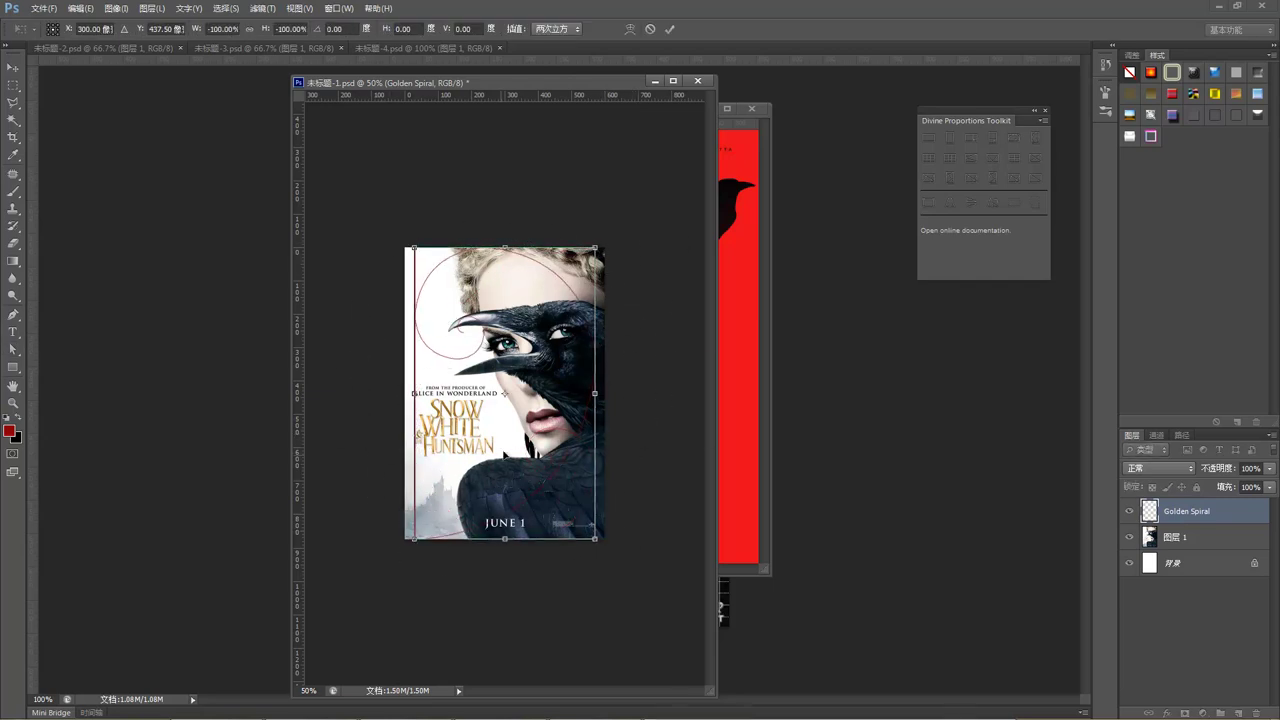
right_click(530, 428)
click(572, 618)
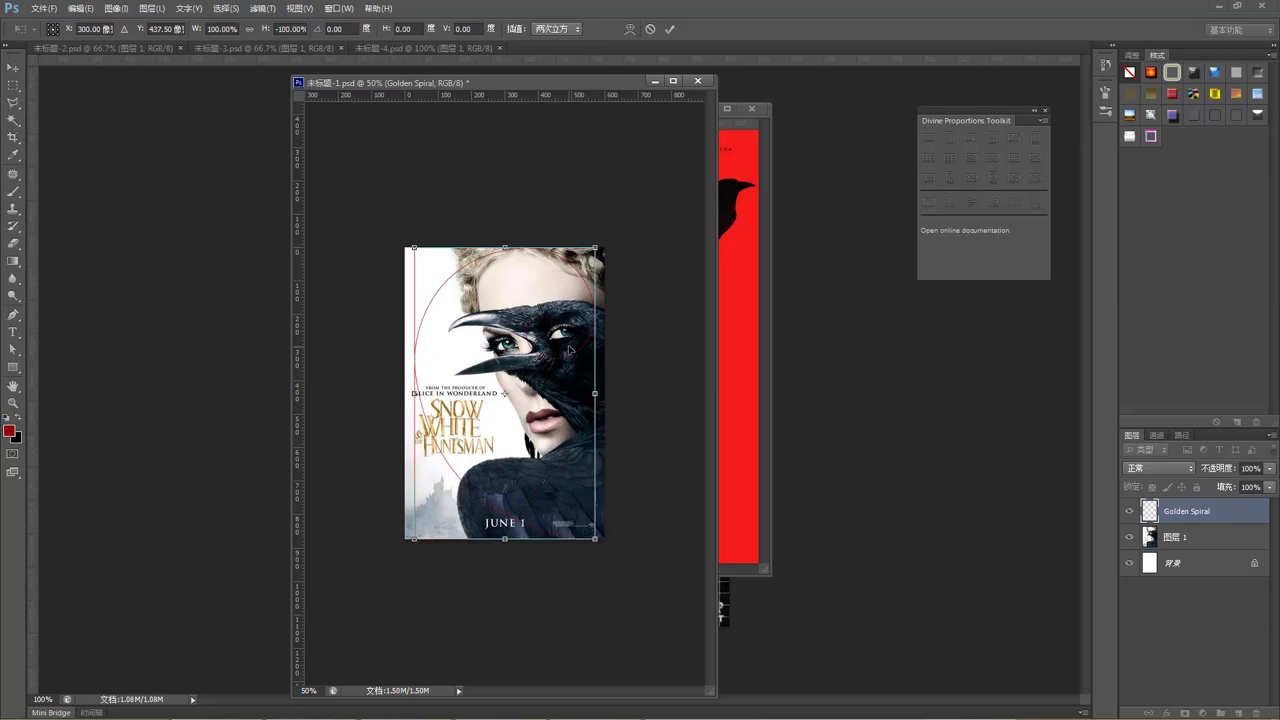
key(Return)
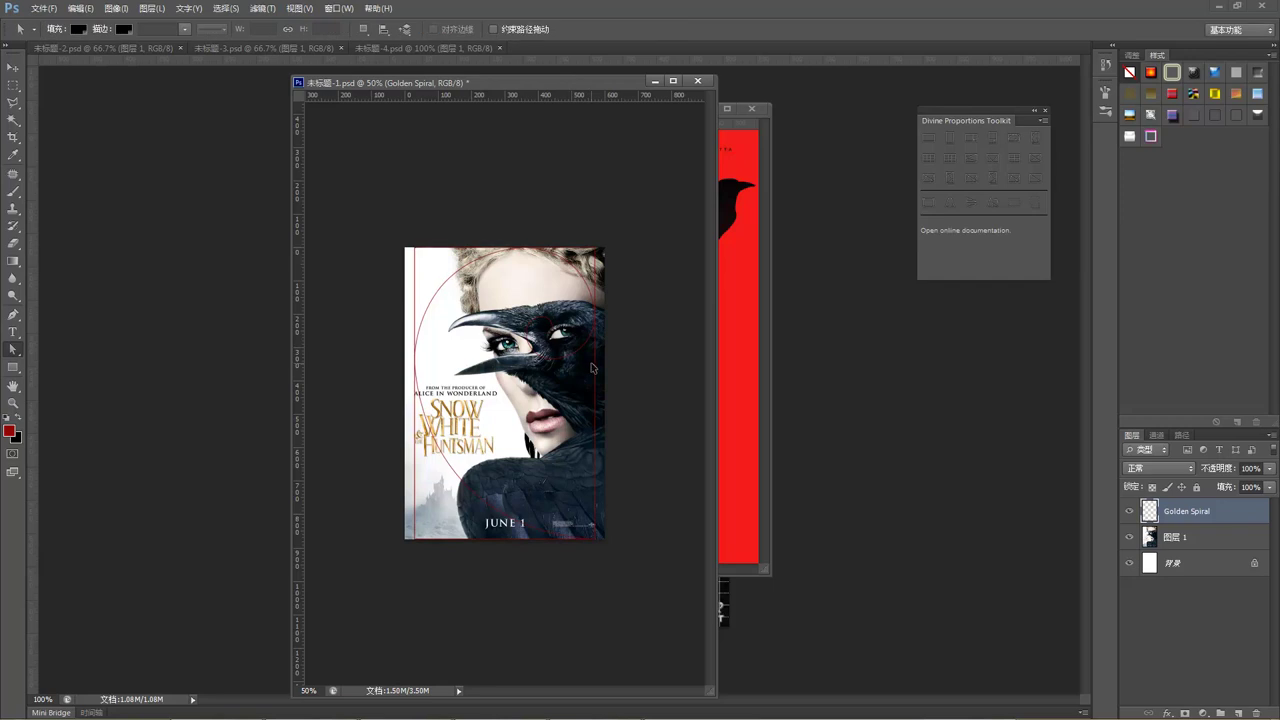
Step: Move the Snow White poster's window away from the red Raven poster
key(ctrl+minus)
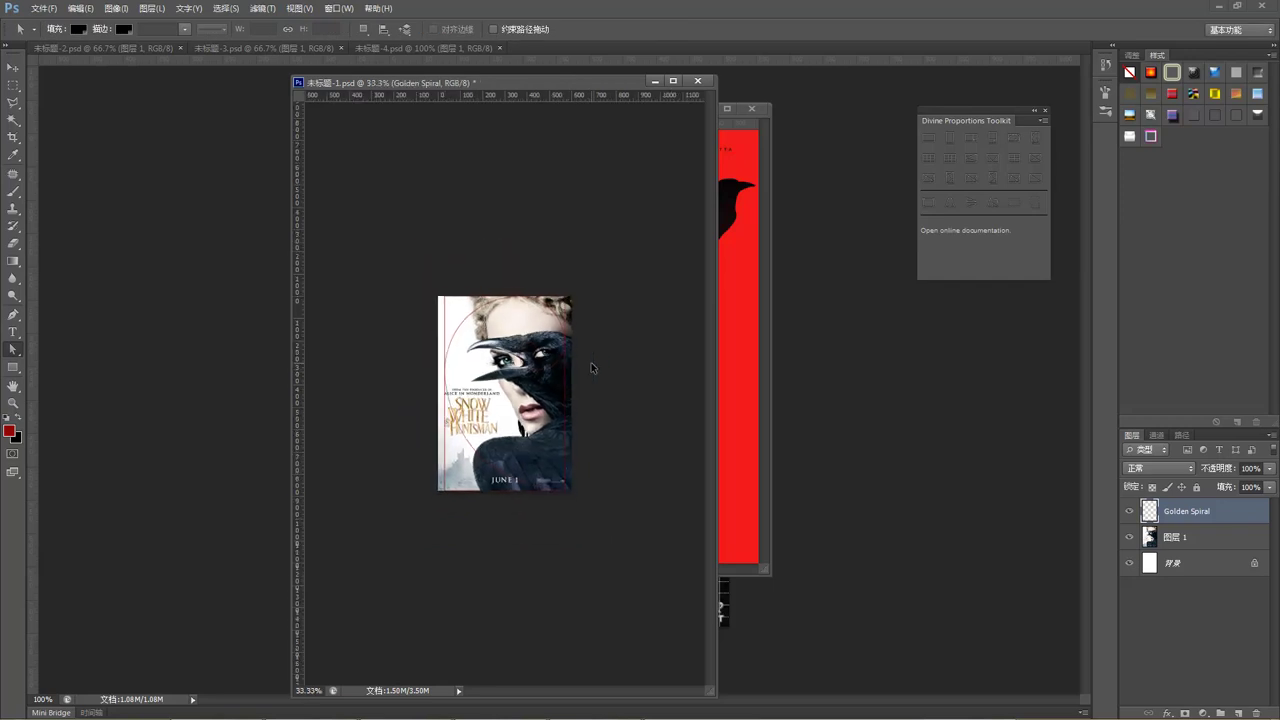
key(ctrl+plus)
key(ctrl+plus)
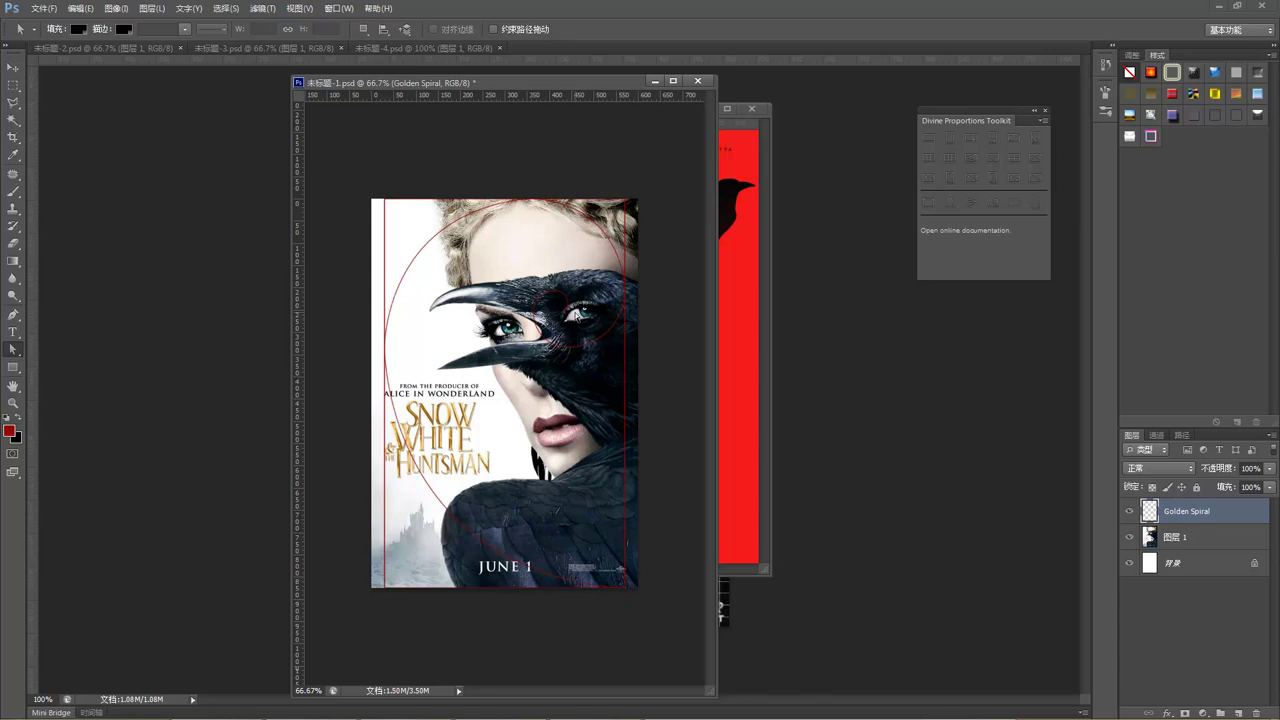
drag(506, 82, 388, 82)
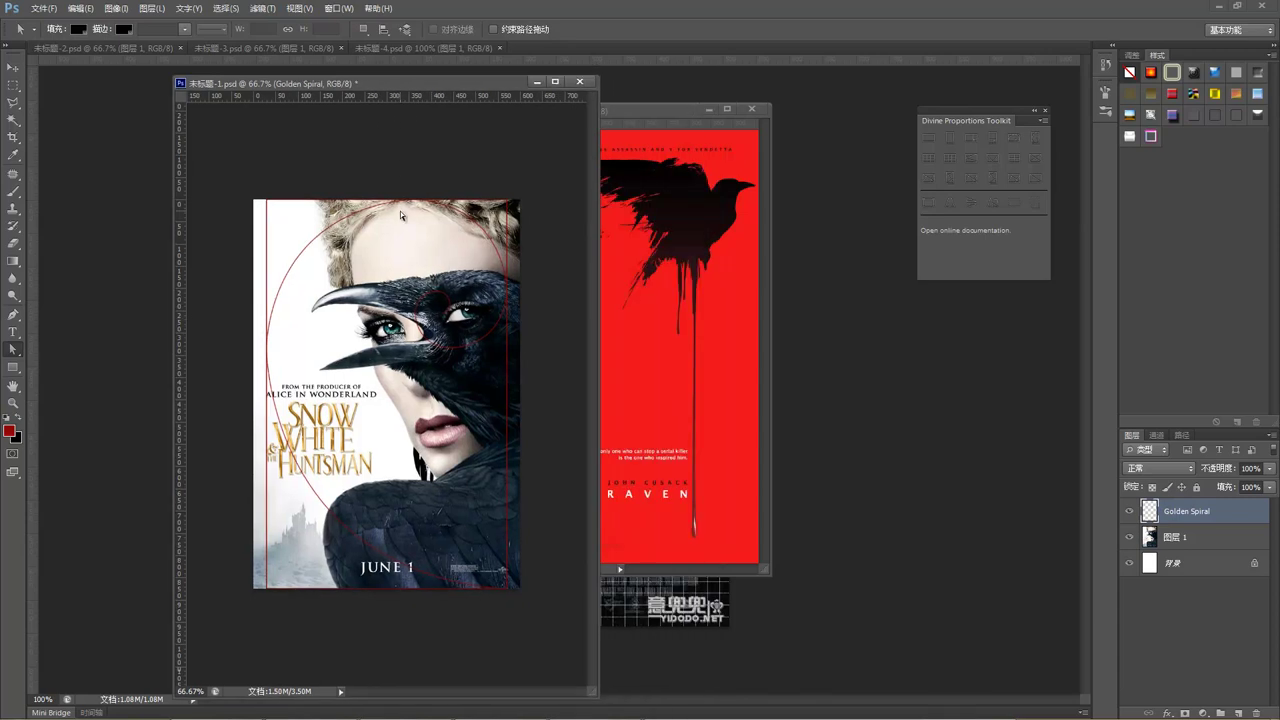
Step: Check the poster's pixel width and height in the Image Size settings without changing anything
key(alt+i)
key(i)
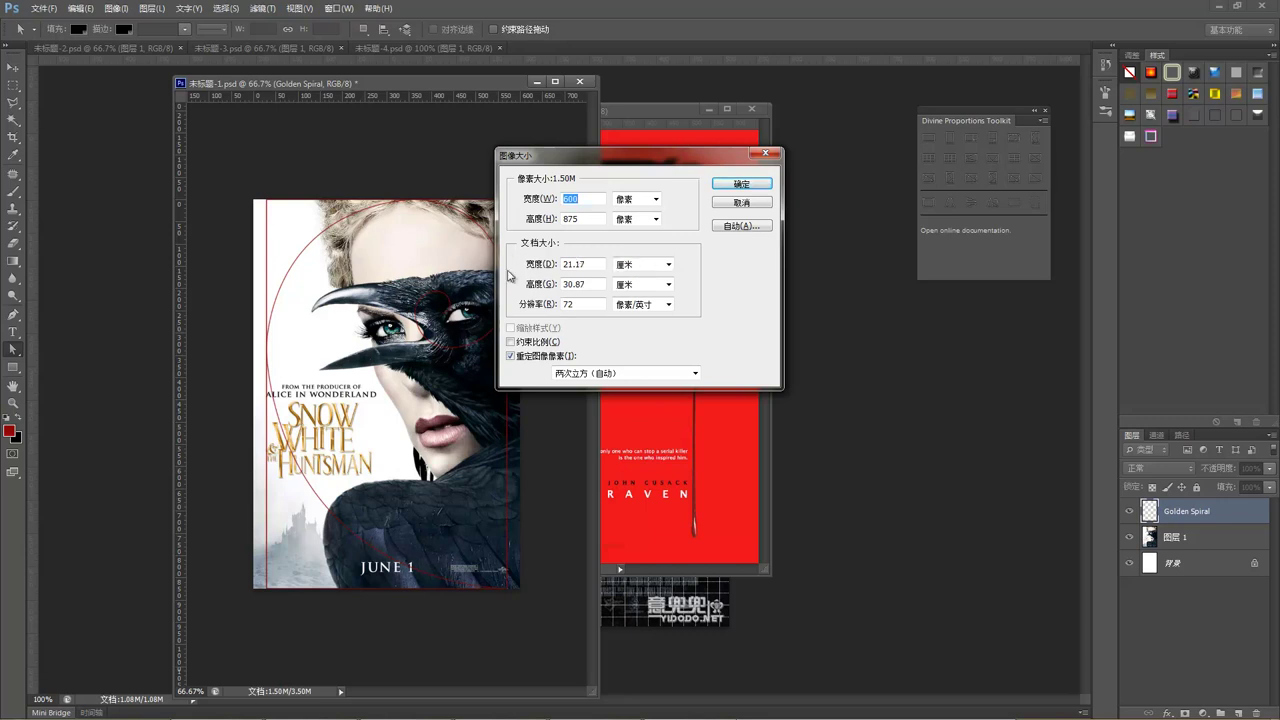
drag(596, 158, 524, 221)
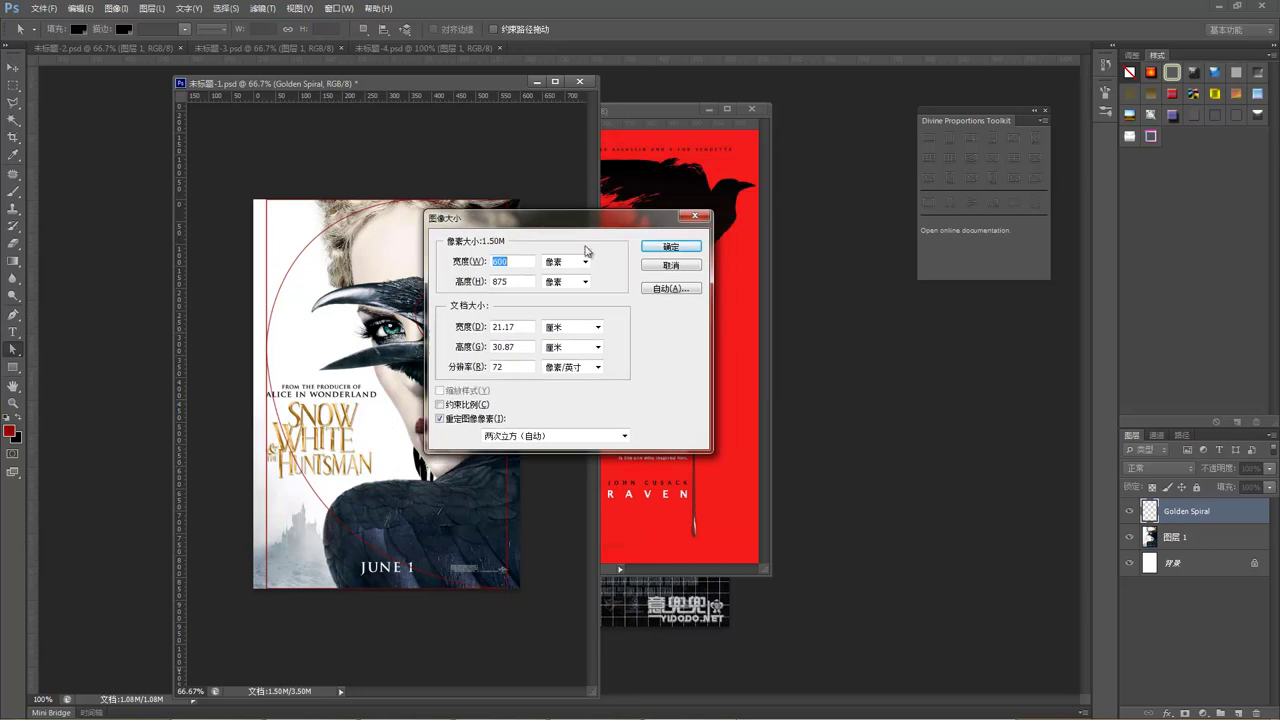
click(670, 265)
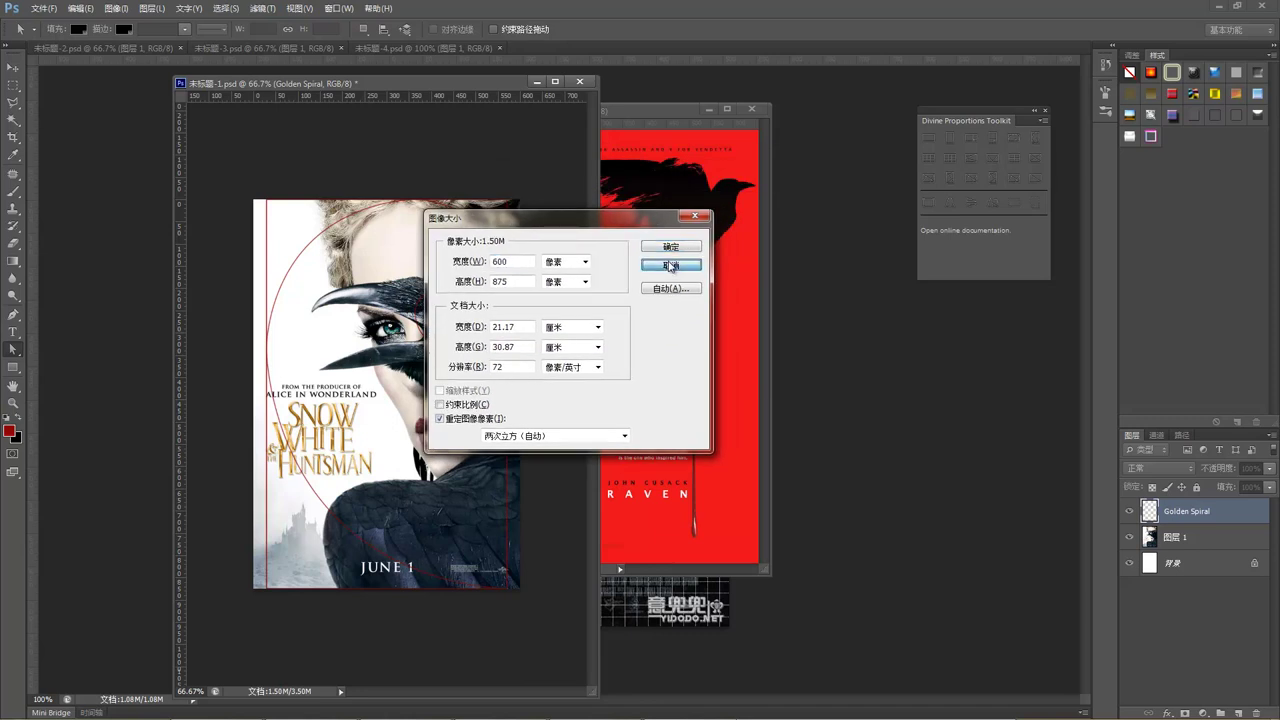
click(670, 265)
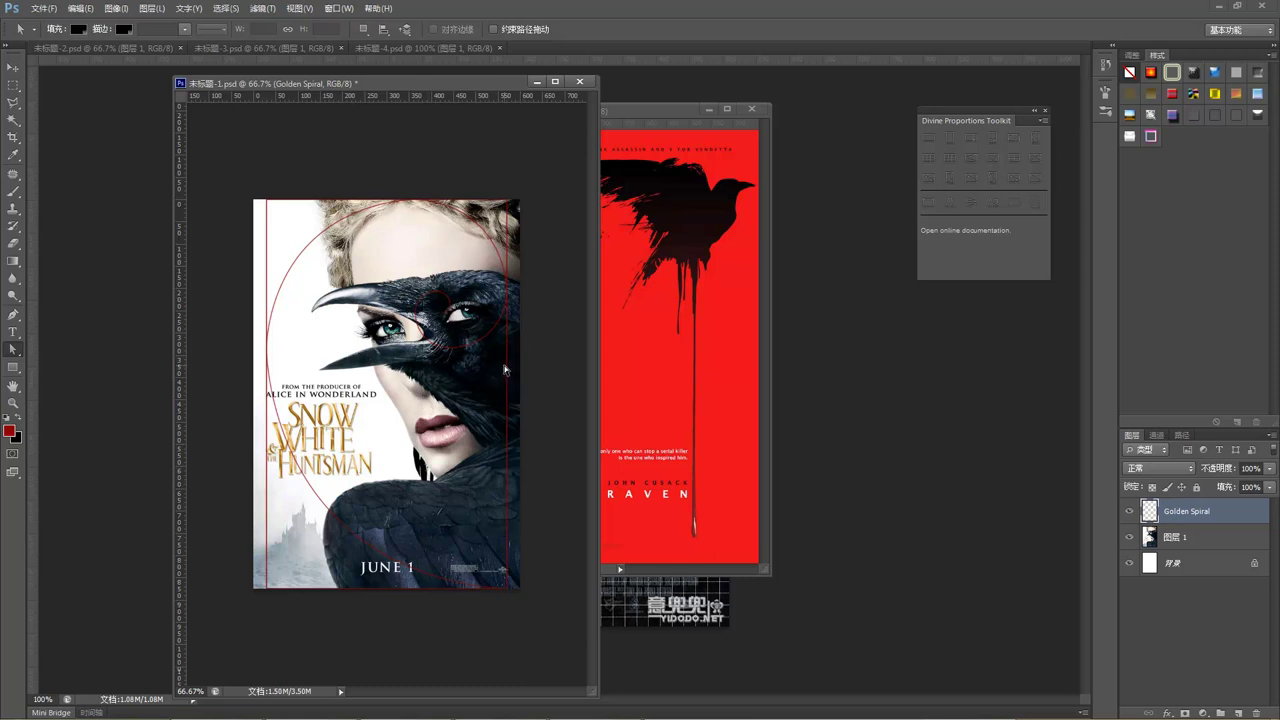
Step: Switch to the Move tool and pick the golden spiral on the poster near the raven's head
click(13, 69)
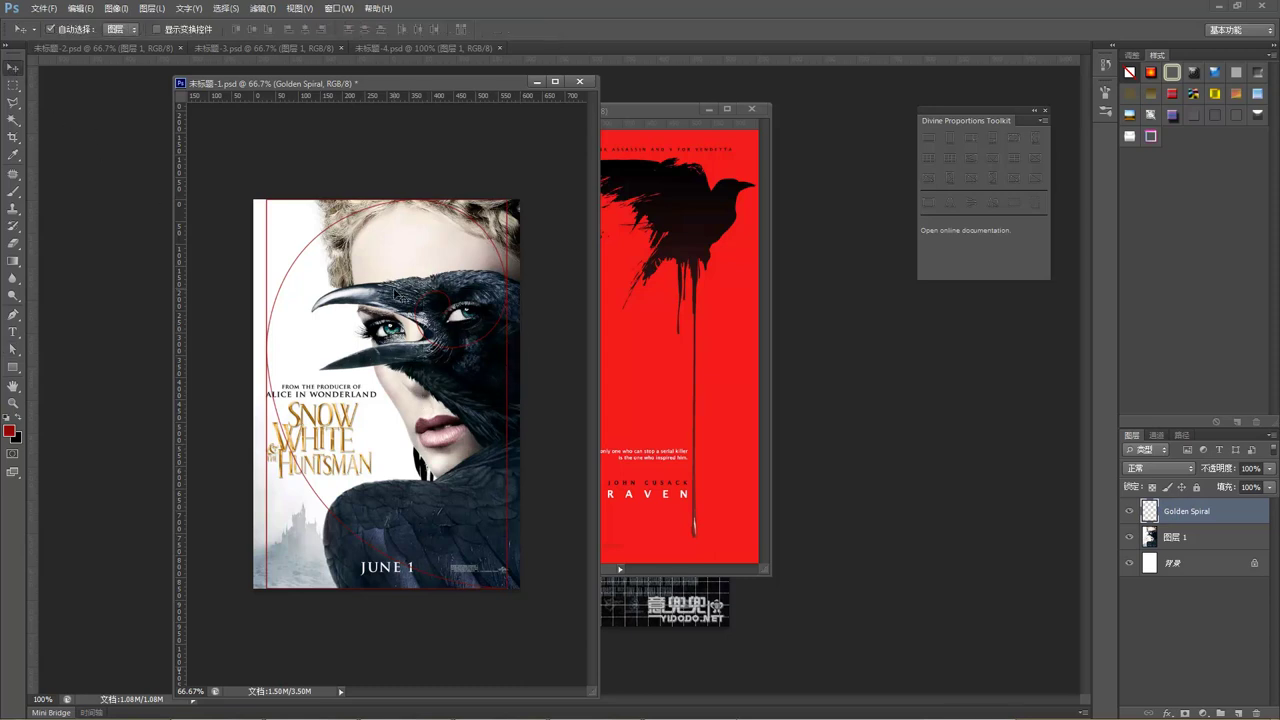
click(448, 303)
drag(446, 301, 440, 301)
click(442, 302)
Step: Create a new document 600 pixels wide and 970 pixels high in RGB colour mode
key(ctrl+n)
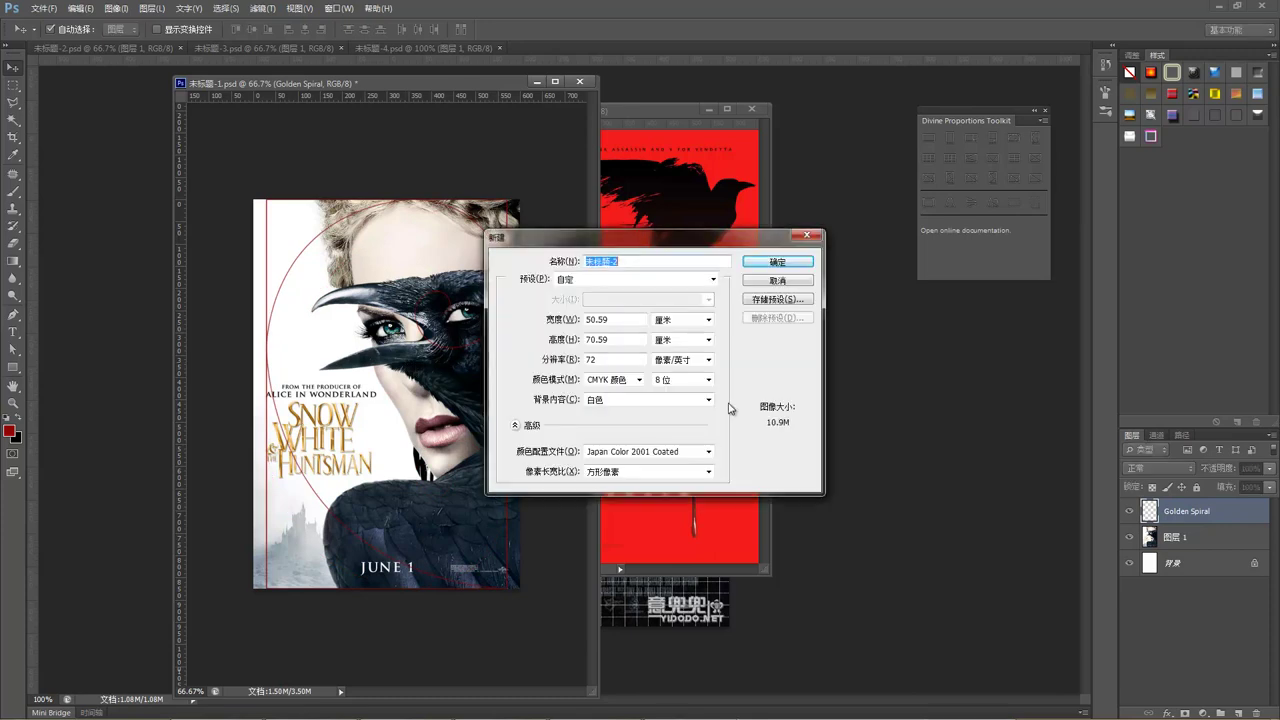
click(686, 320)
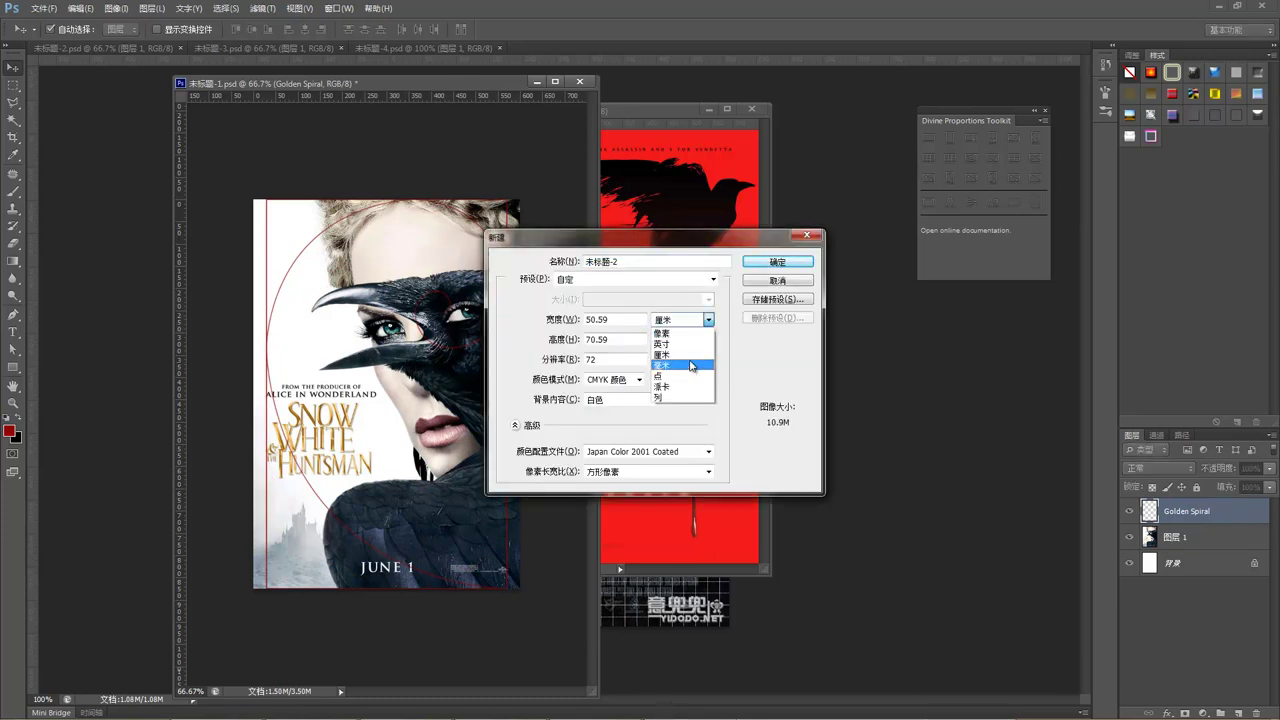
click(672, 333)
double_click(630, 319)
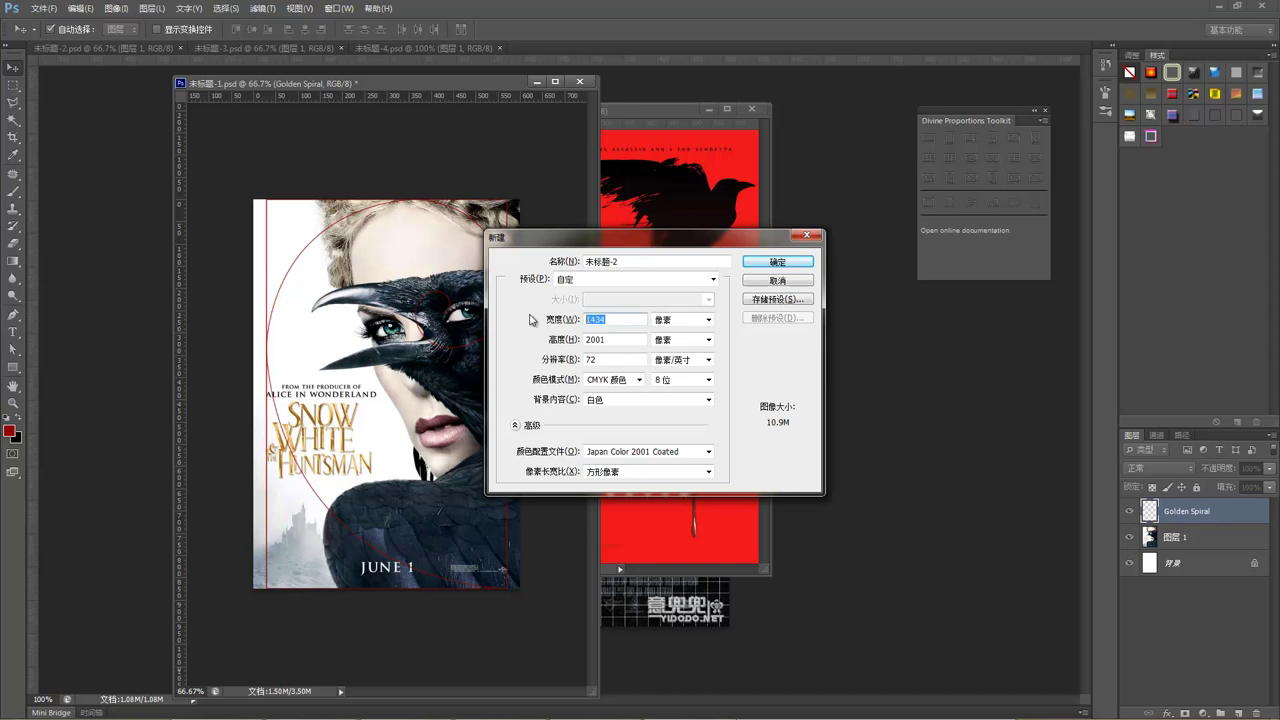
text(600)
key(Tab)
key(Tab)
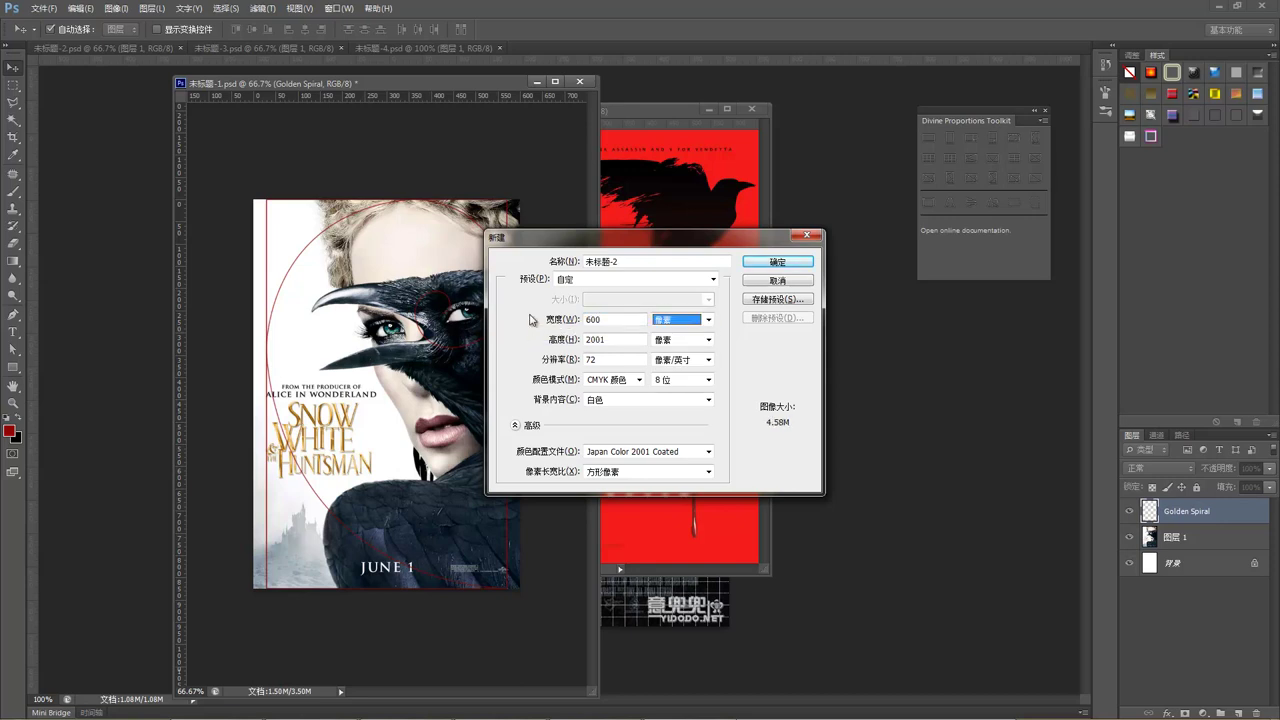
text(970)
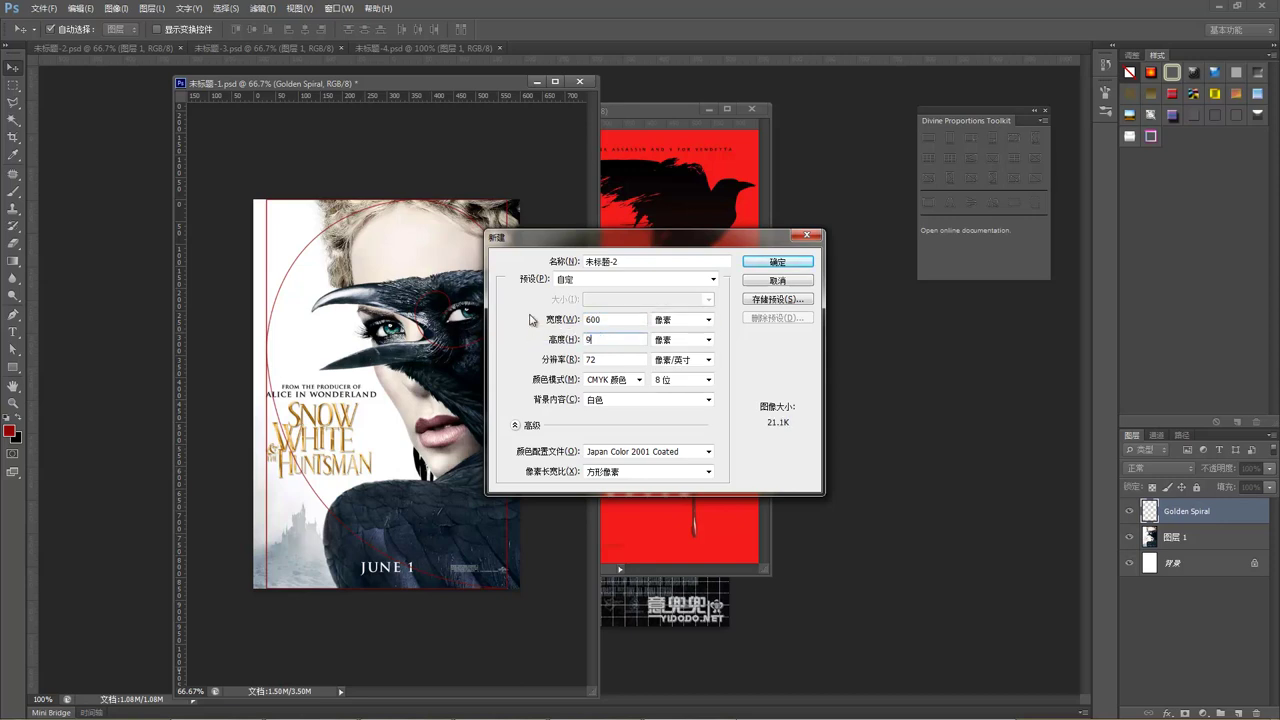
click(615, 380)
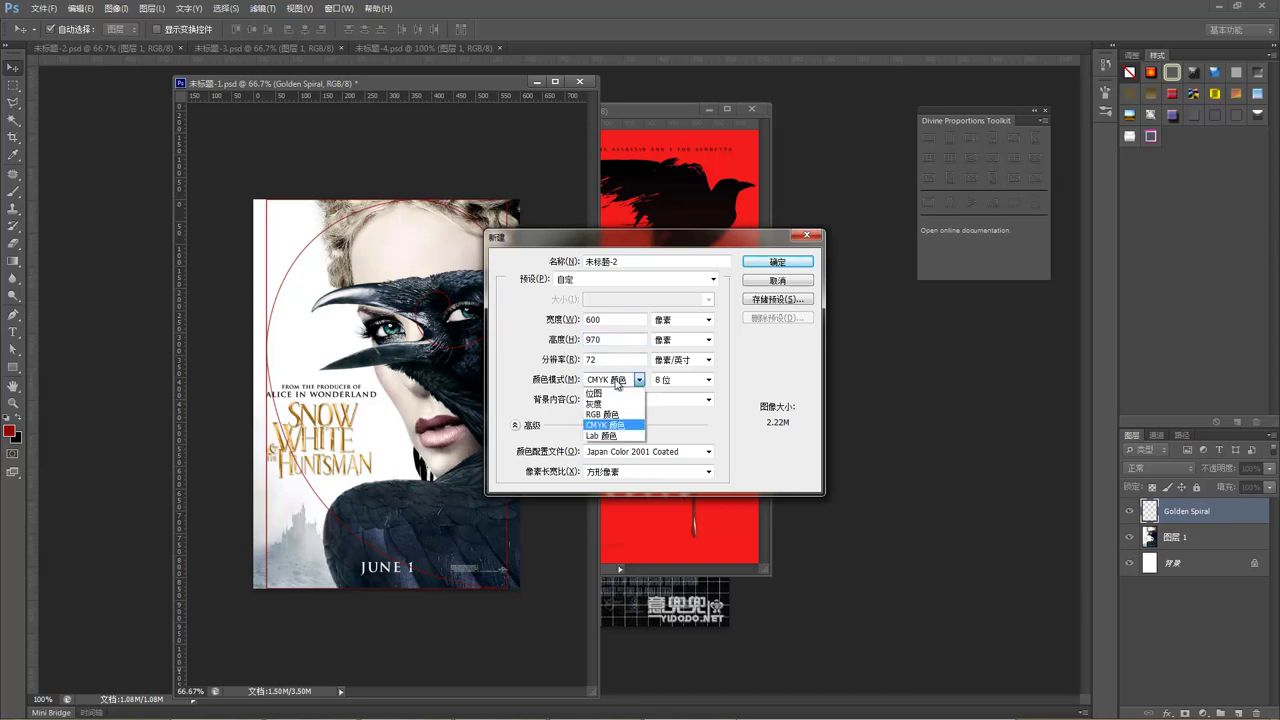
click(621, 414)
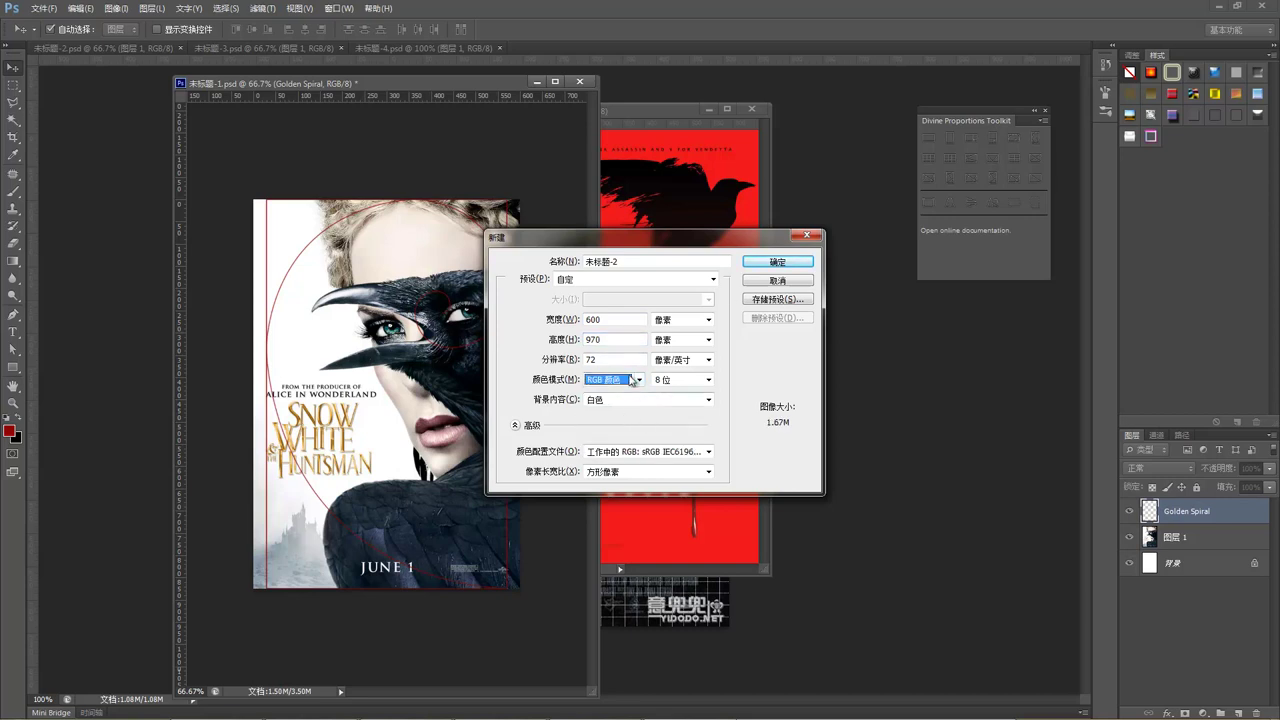
click(764, 263)
Step: Place the new document beside the original and copy the poster image layer into it
drag(426, 96, 689, 144)
click(464, 271)
drag(446, 245, 817, 380)
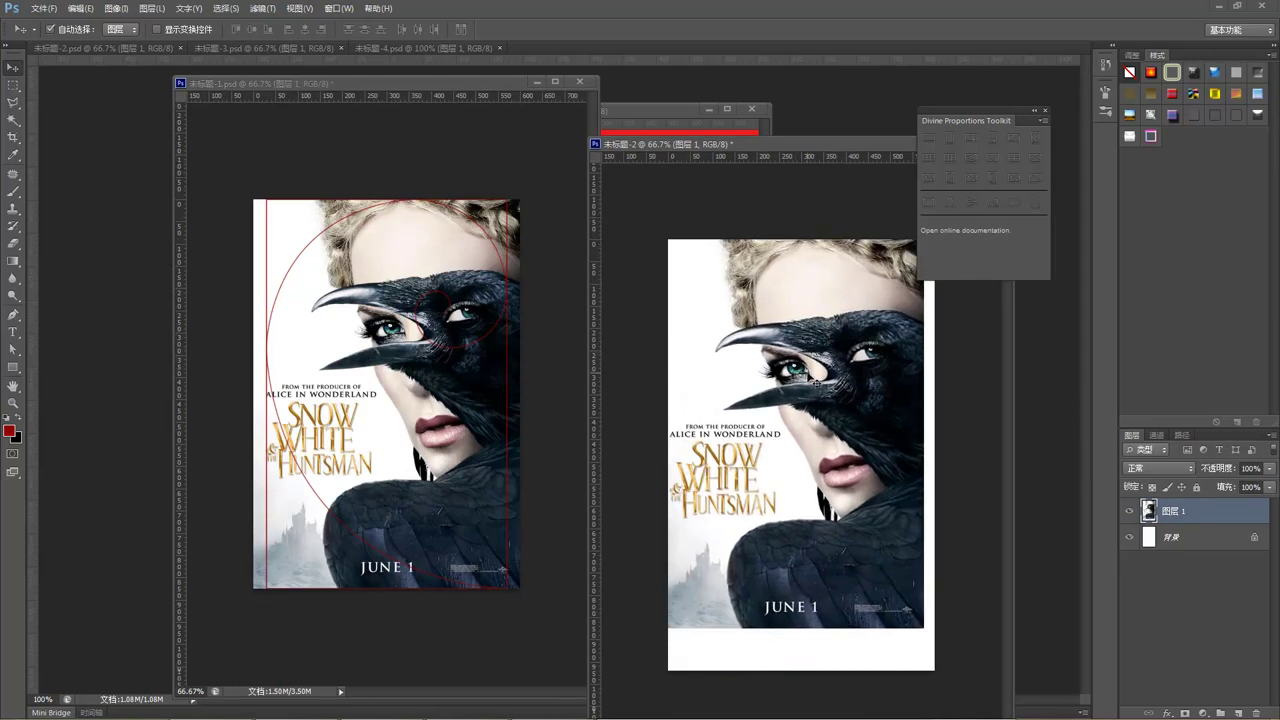
Step: Enlarge the copied poster layer so it fills the full height and width of the new canvas
key(ctrl+t)
drag(924, 628, 967, 664)
mouse_move(920, 581)
mouse_down()
mouse_move(890, 570)
mouse_move(909, 573)
mouse_up()
key(Return)
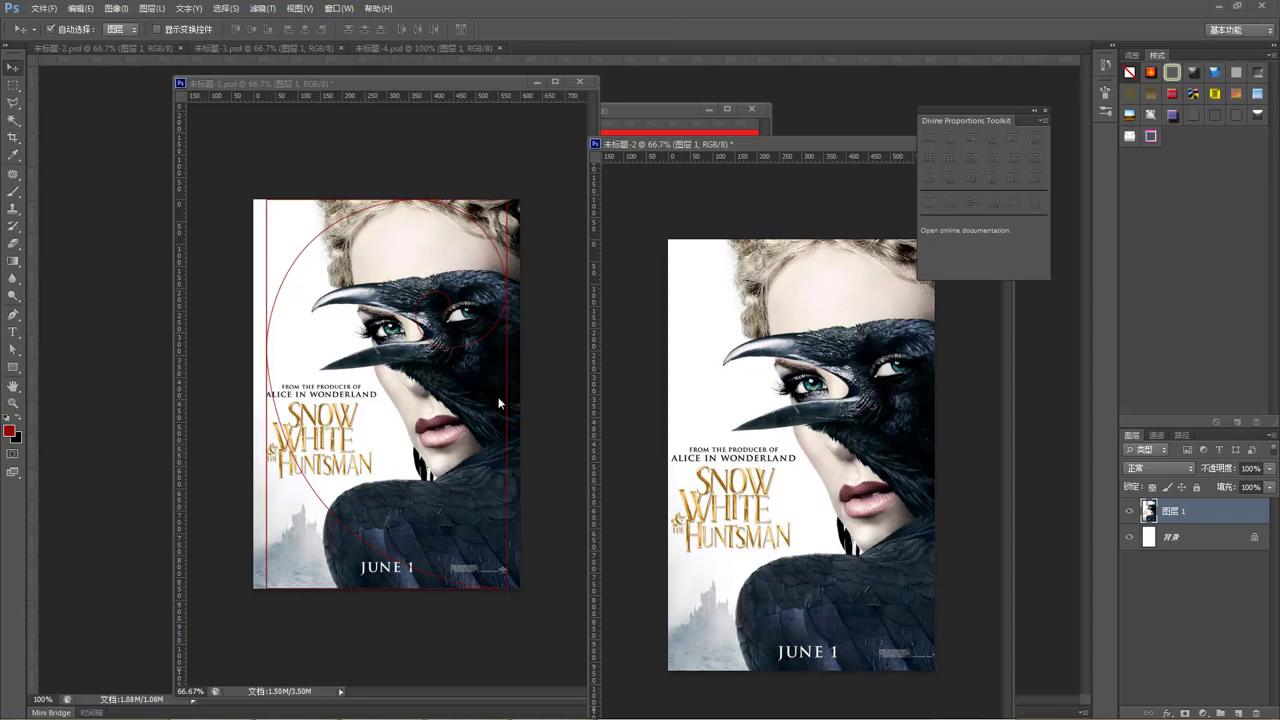
Step: Generate a golden spiral over the whole new canvas and rotate it 180 degrees
key(ctrl+a)
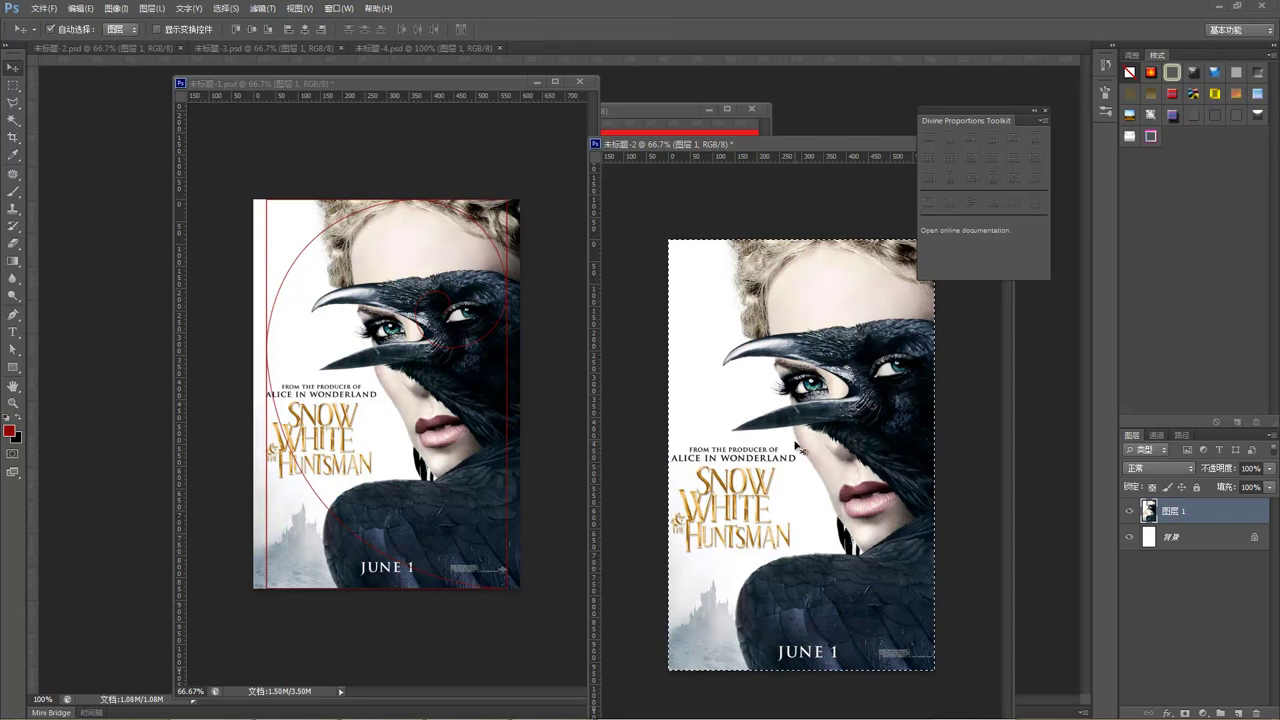
click(1033, 142)
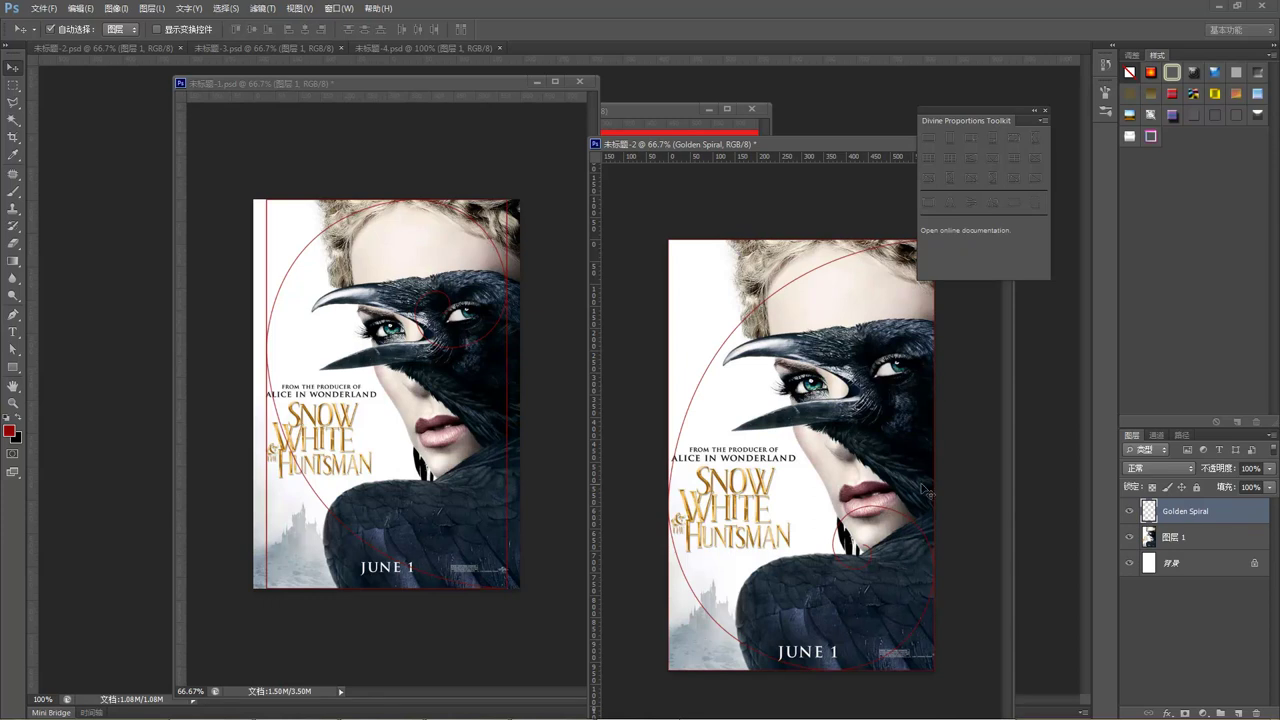
key(ctrl+t)
drag(965, 539, 598, 352)
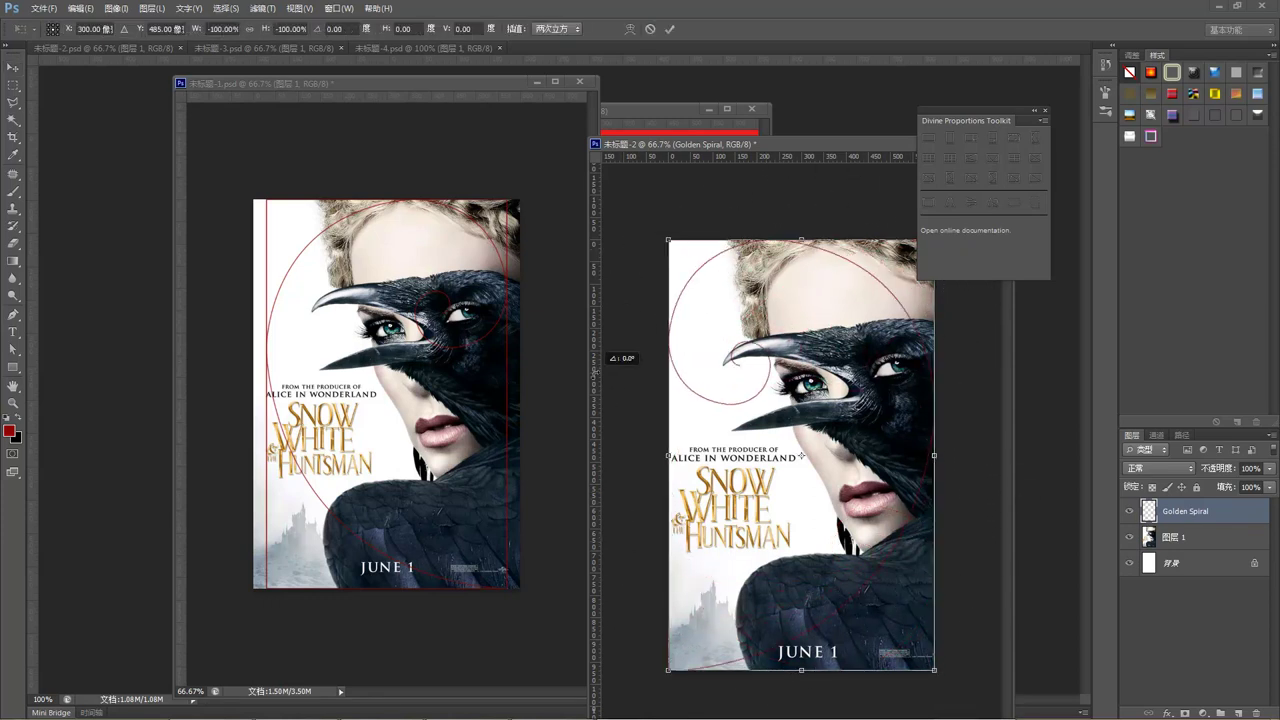
key(Return)
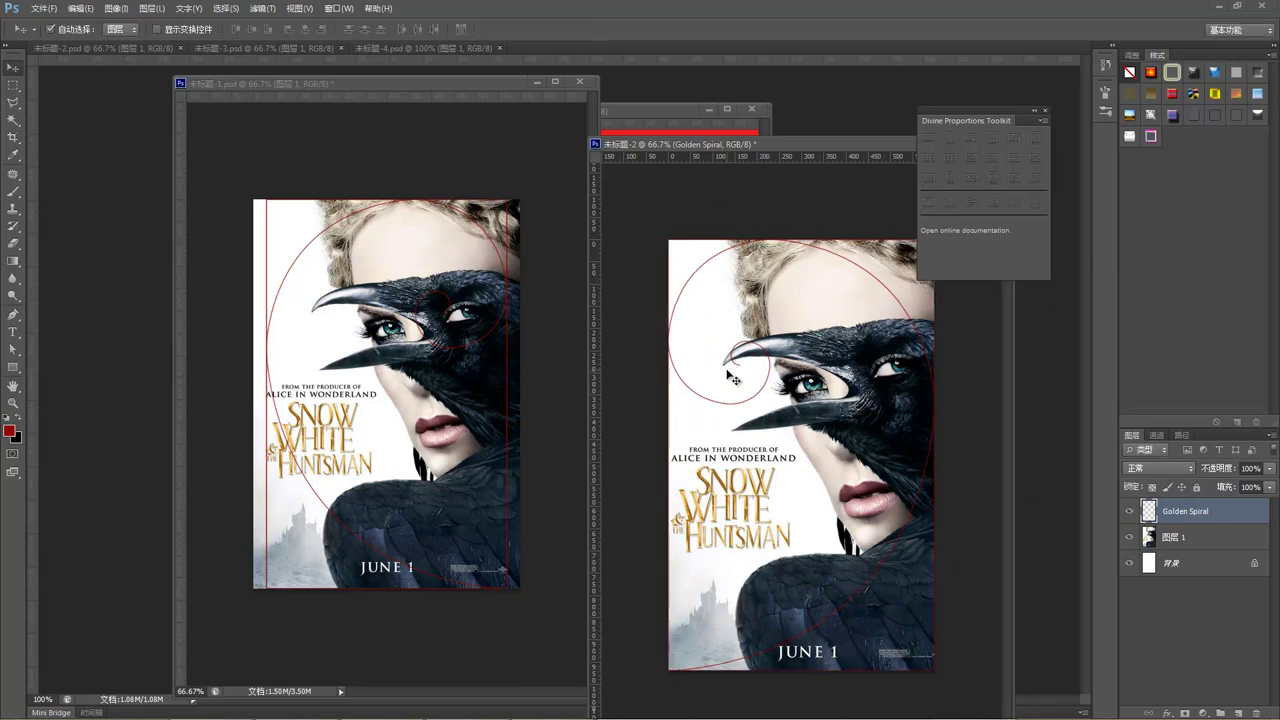
Step: Flip the new document's golden spiral horizontally so it curls in around the raven's eye
right_click(729, 375)
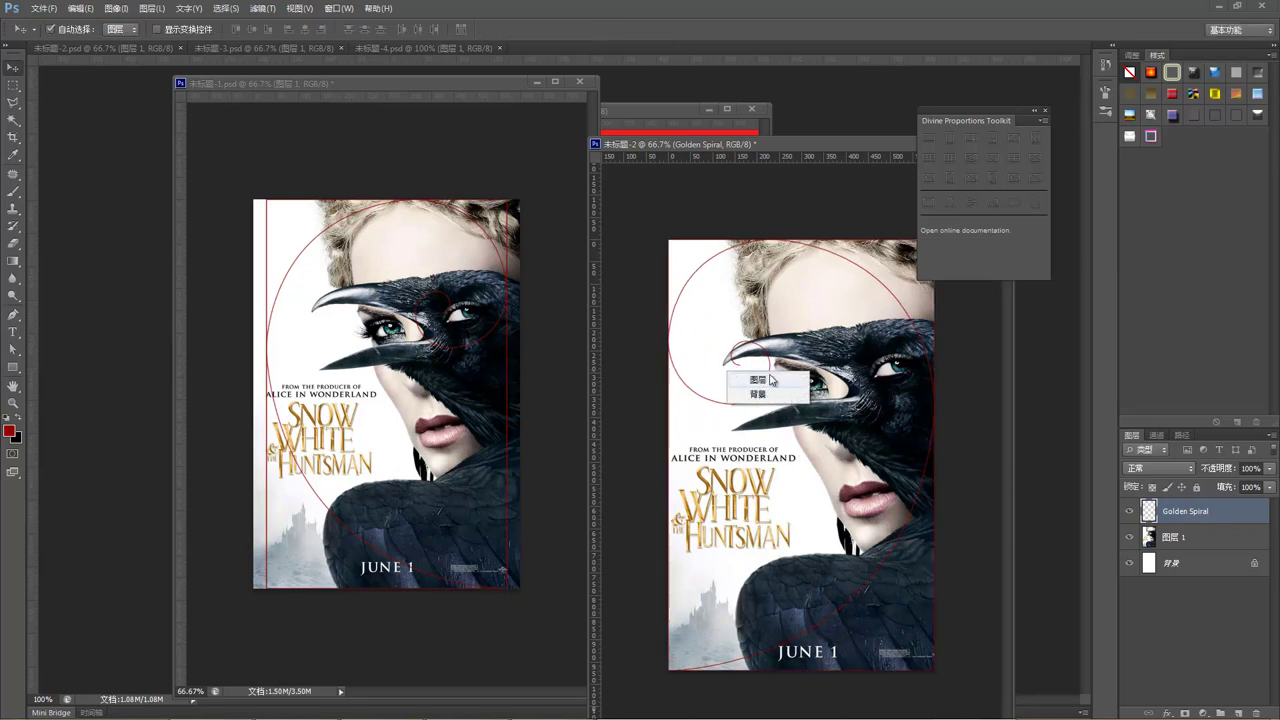
click(770, 355)
key(ctrl+t)
right_click(768, 350)
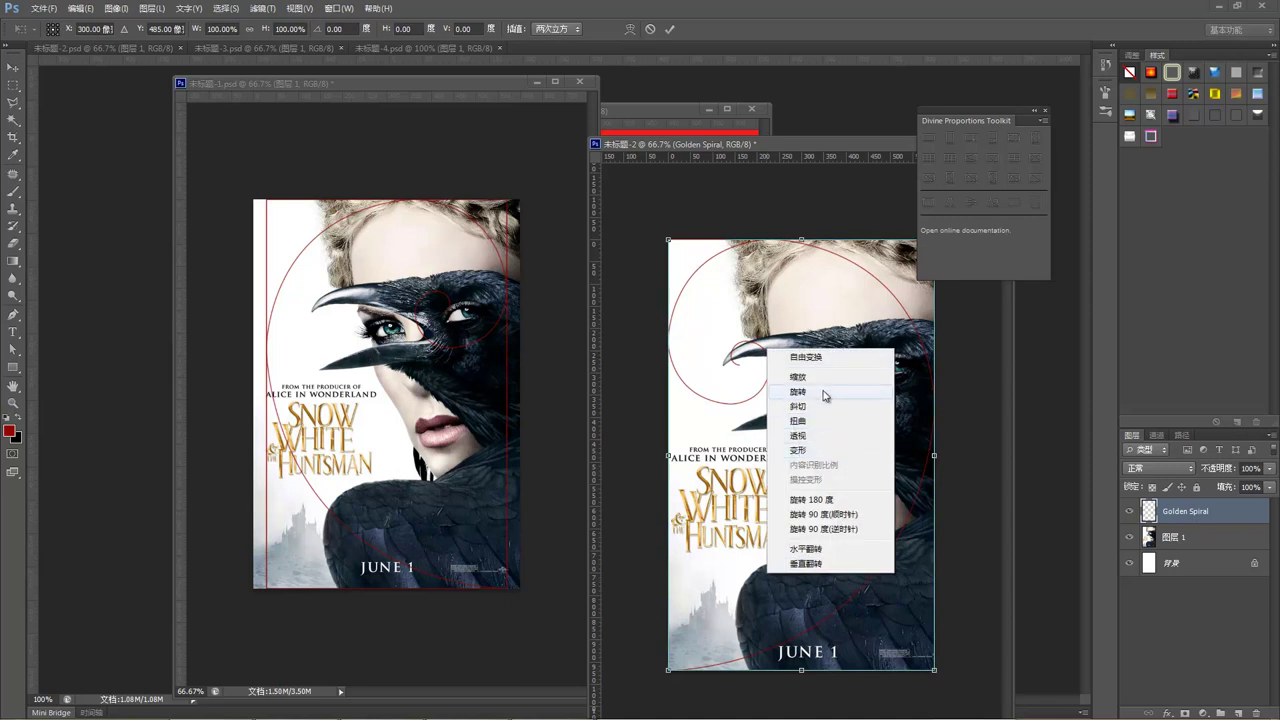
click(822, 549)
key(Return)
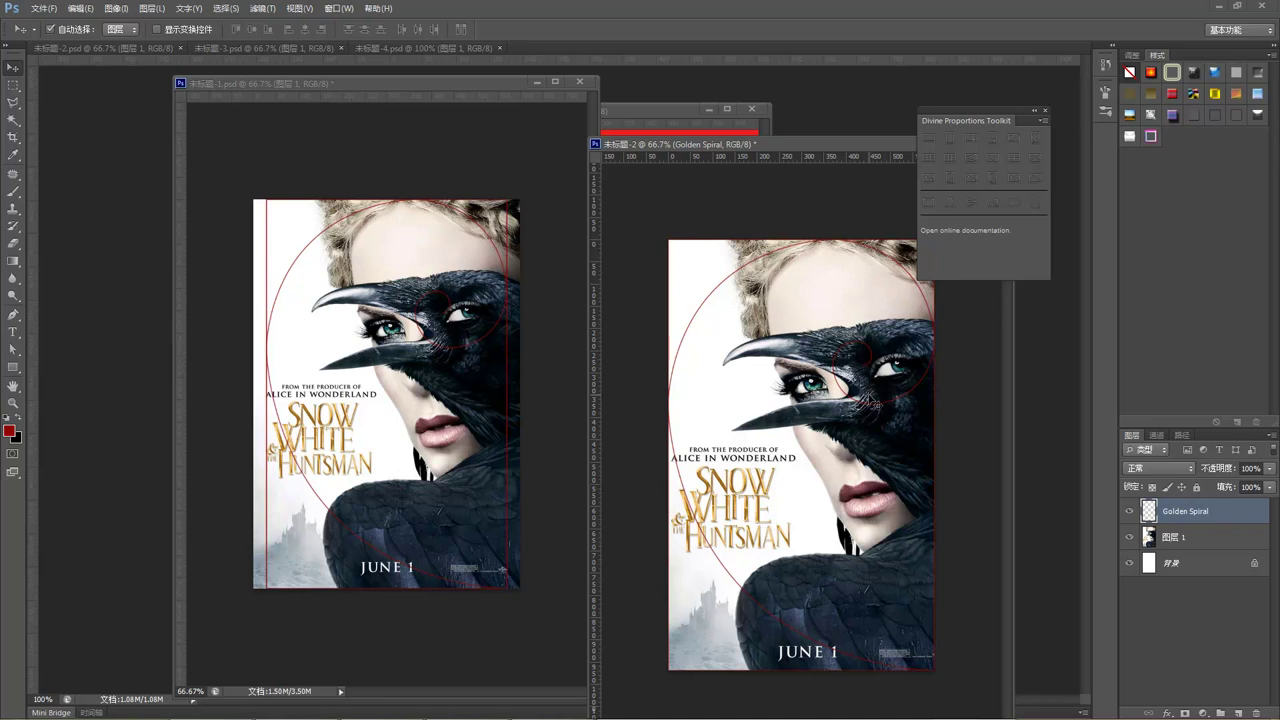
Step: Enlarge the new document's poster layer to about 107% and reposition it so the raven's eye sits in the spiral's centre
click(878, 313)
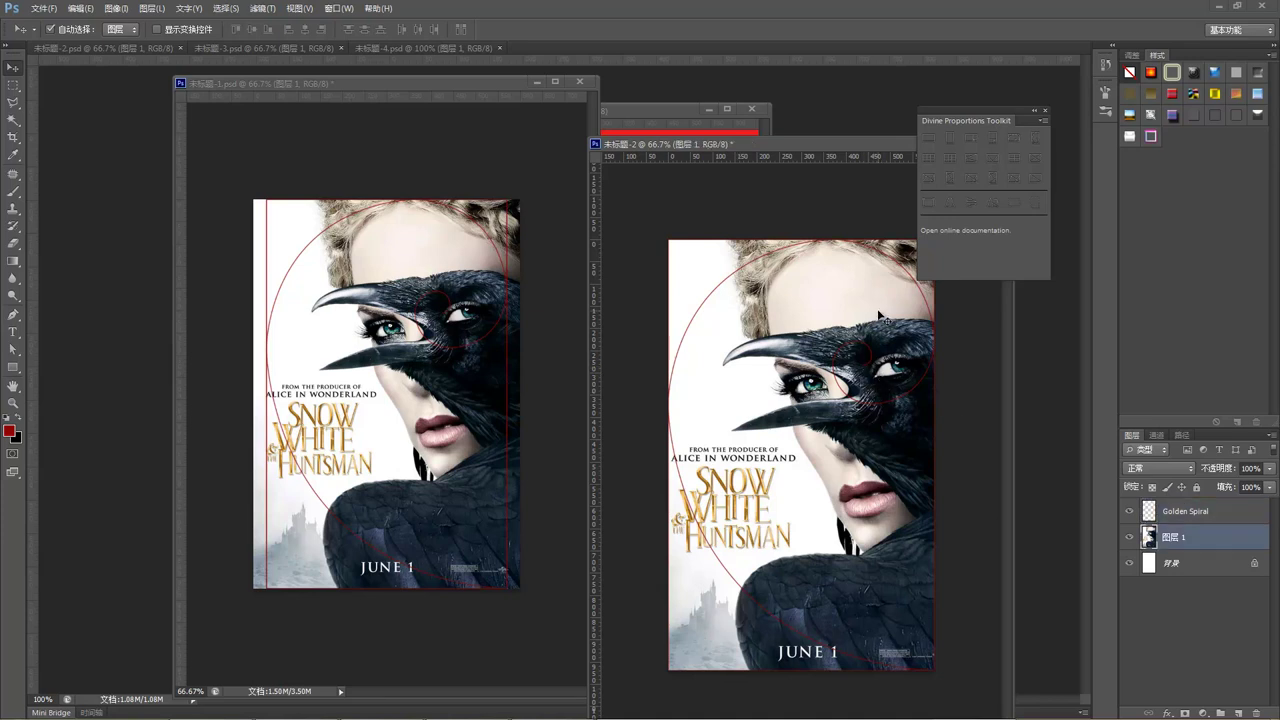
key(ctrl+t)
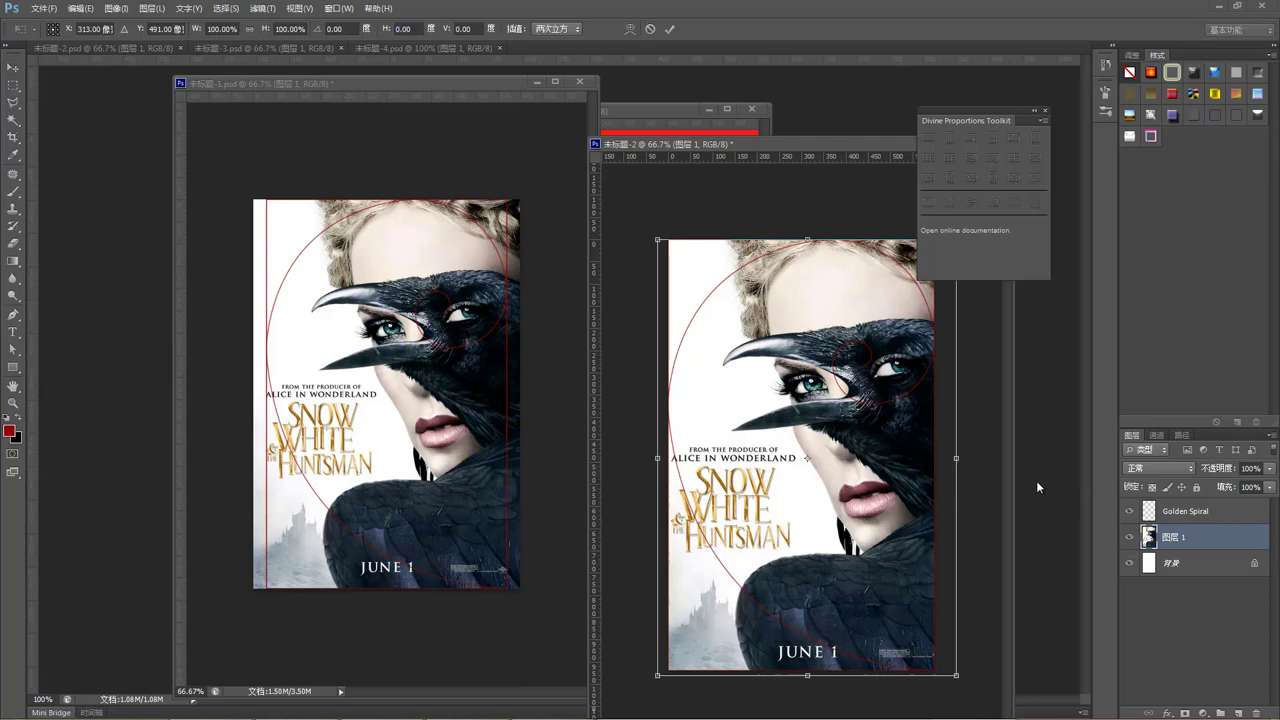
drag(659, 238, 629, 211)
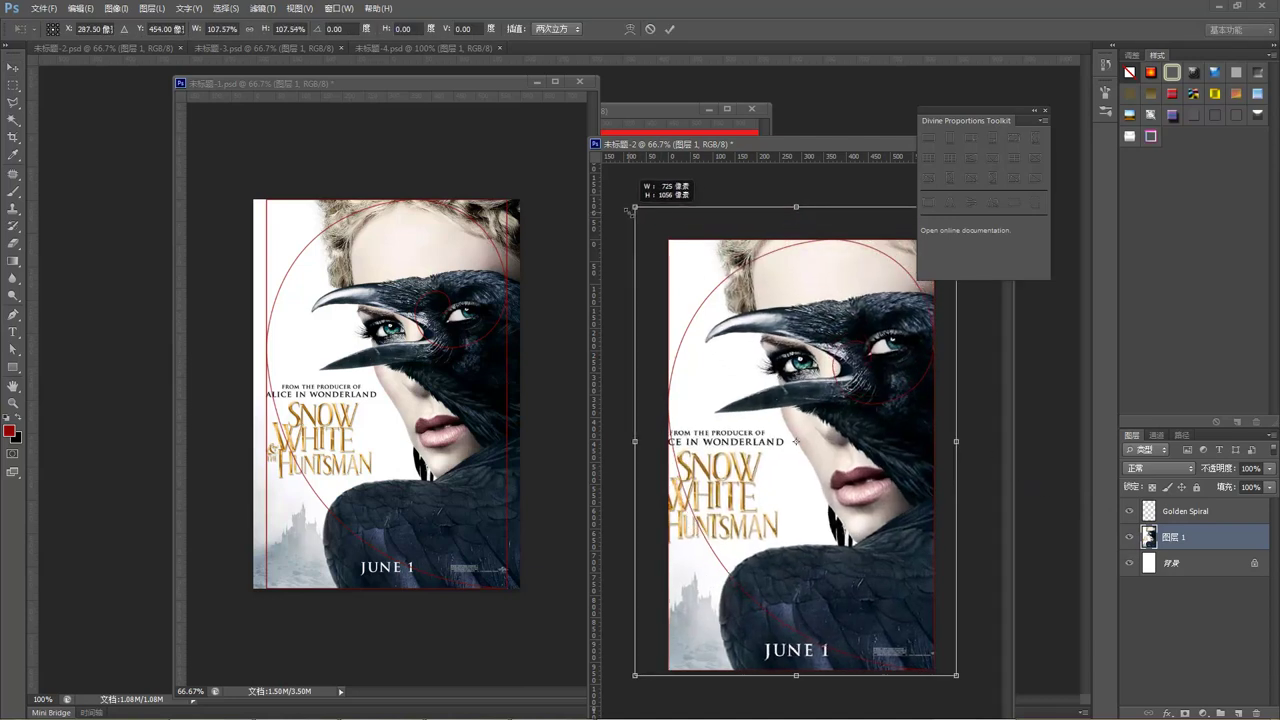
drag(775, 363, 760, 371)
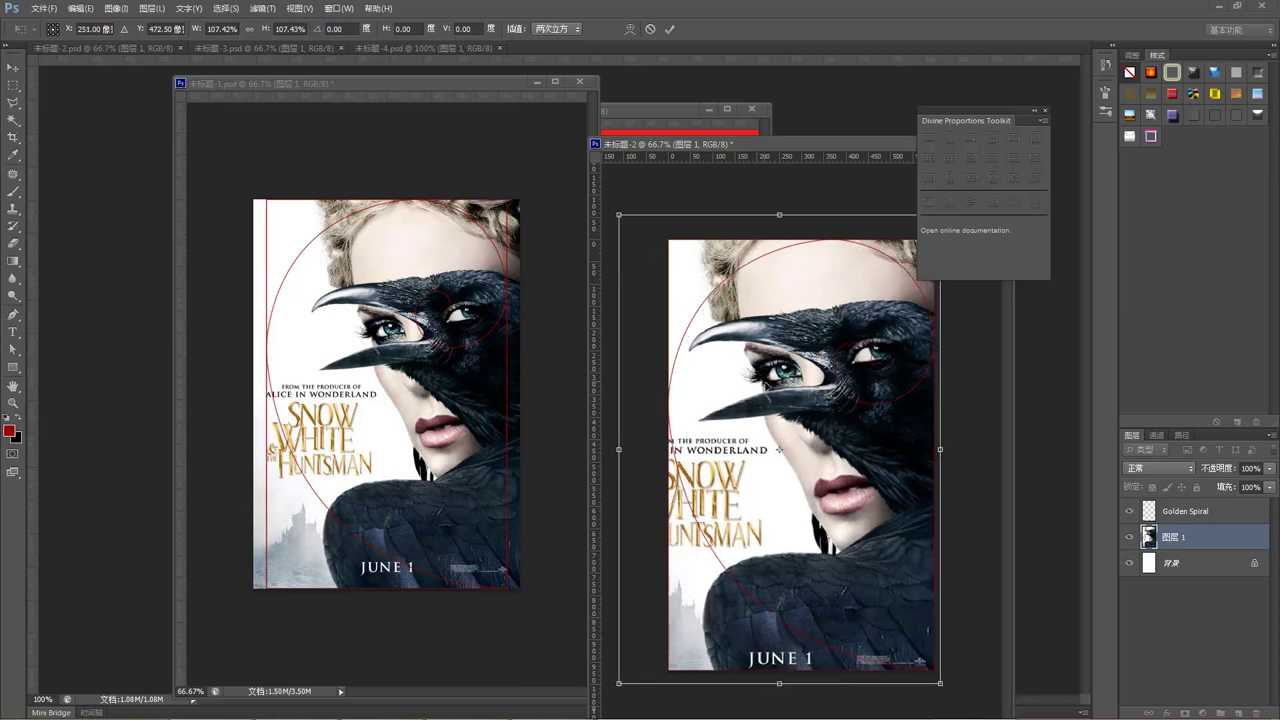
key(Return)
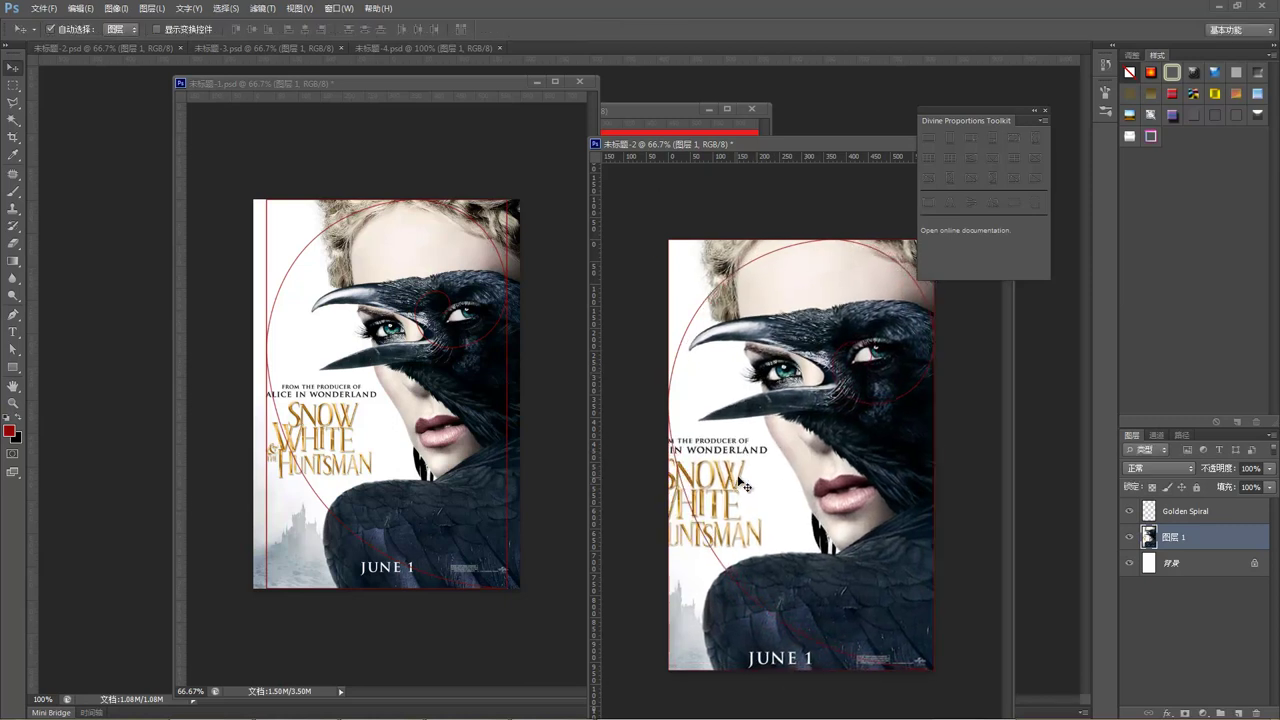
drag(869, 386, 881, 397)
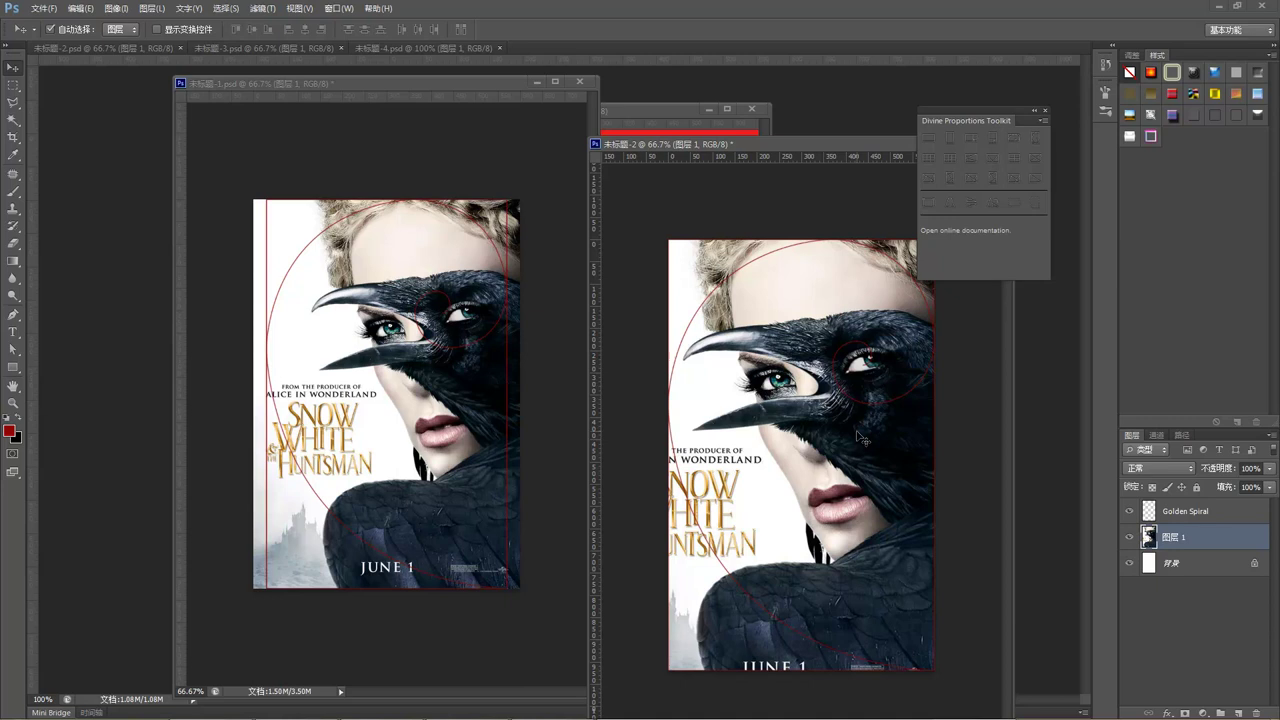
click(494, 320)
drag(494, 320, 510, 368)
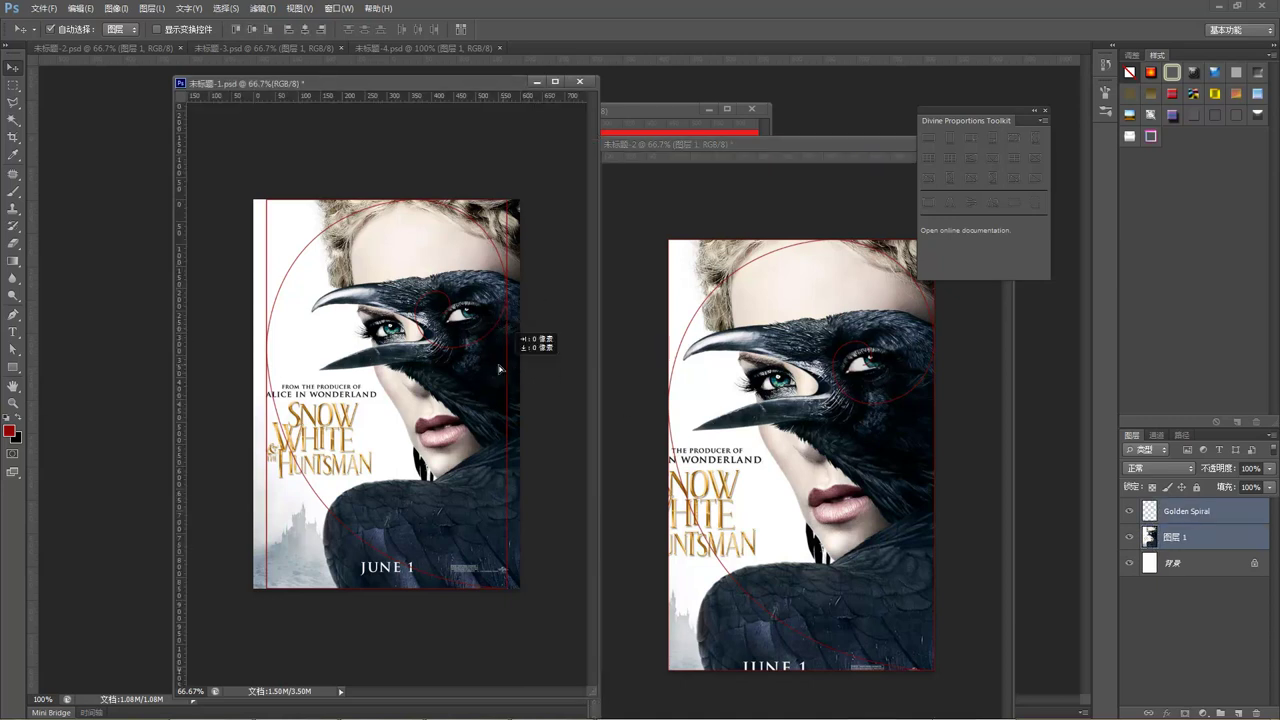
key(ctrl+z)
key(ctrl+z)
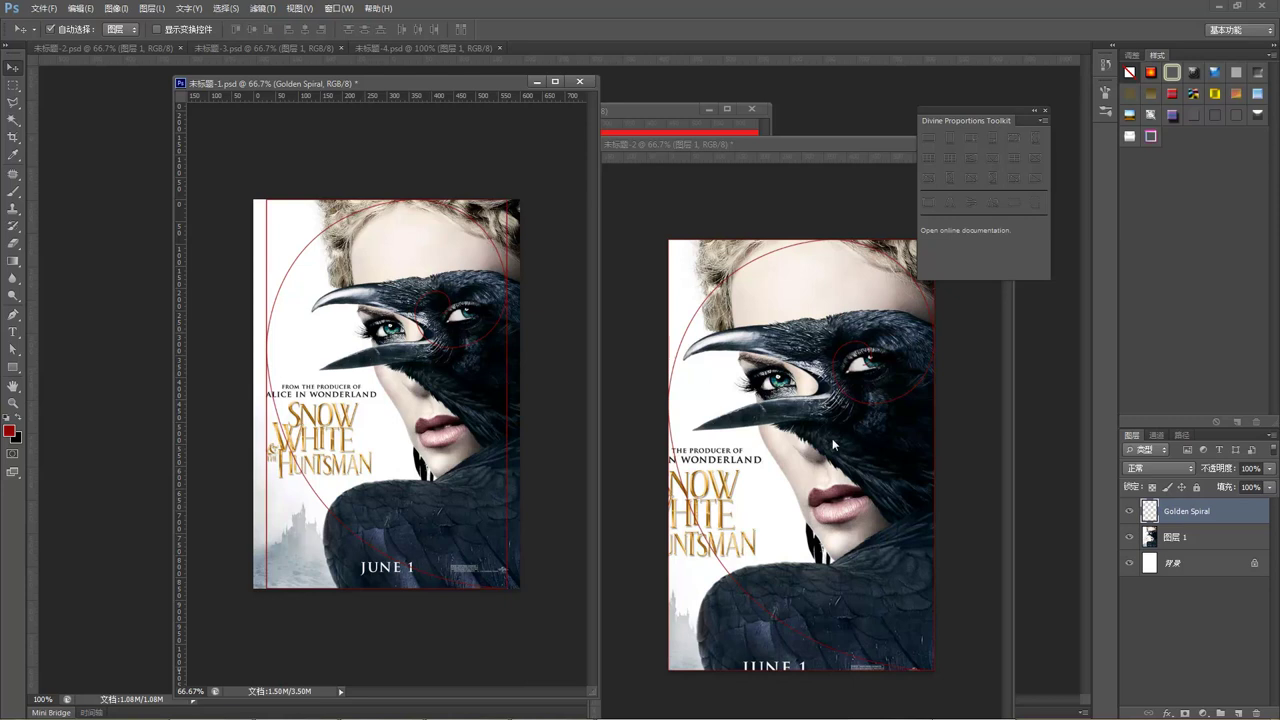
Step: Close the original Snow White document without saving and move The Raven poster's window away from the Snow White copy
click(579, 81)
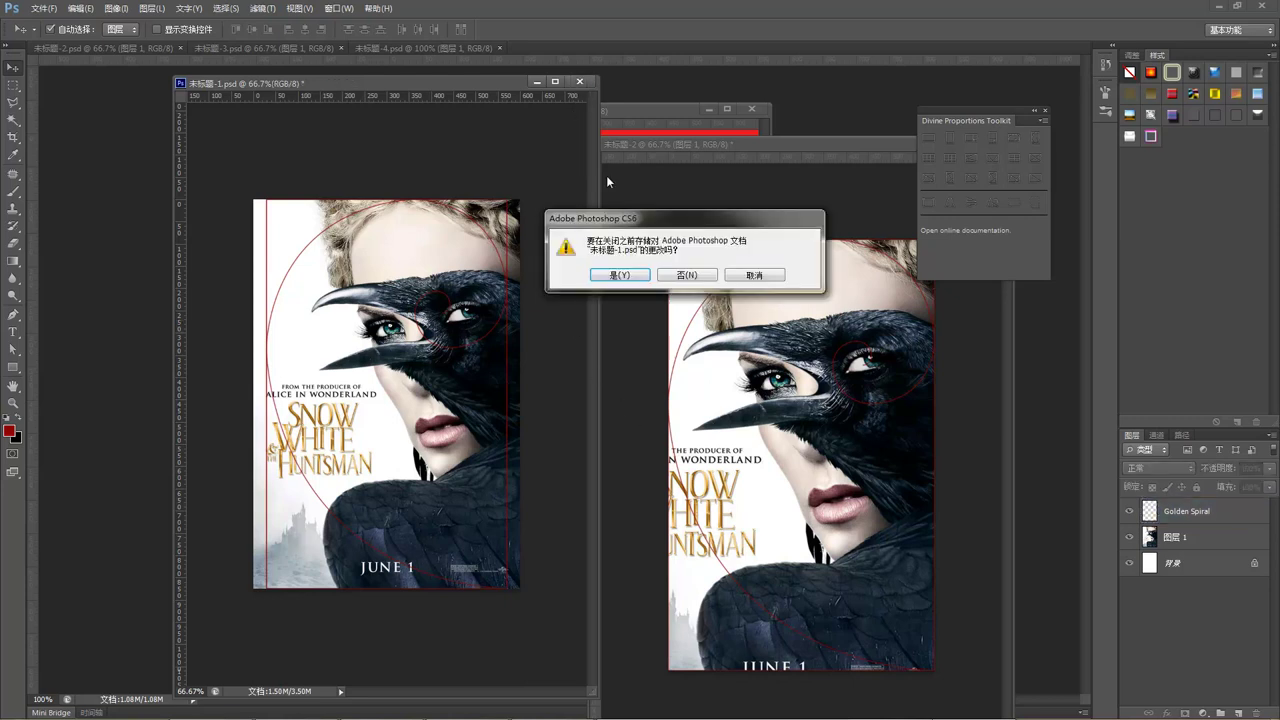
click(695, 272)
drag(568, 124, 210, 115)
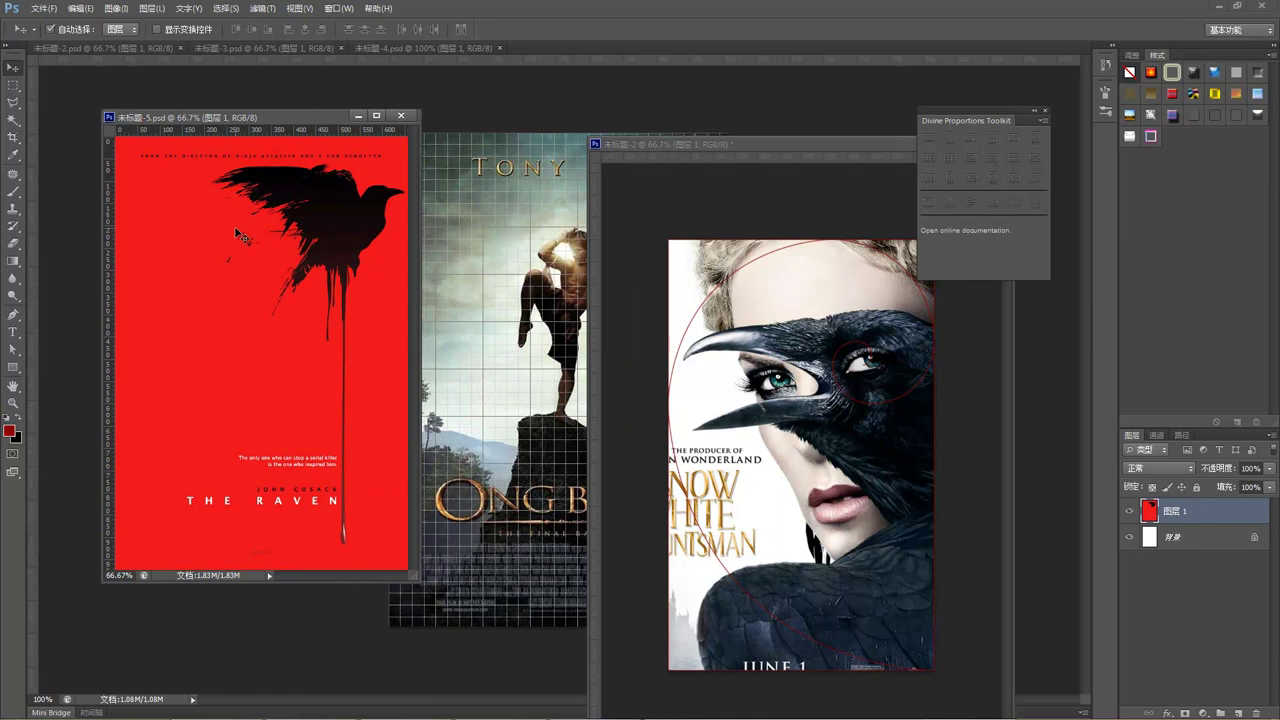
Step: Undock the Ong Bak 3 poster into a floating window over The Raven poster and hide its grid
drag(402, 46, 283, 102)
drag(444, 106, 356, 106)
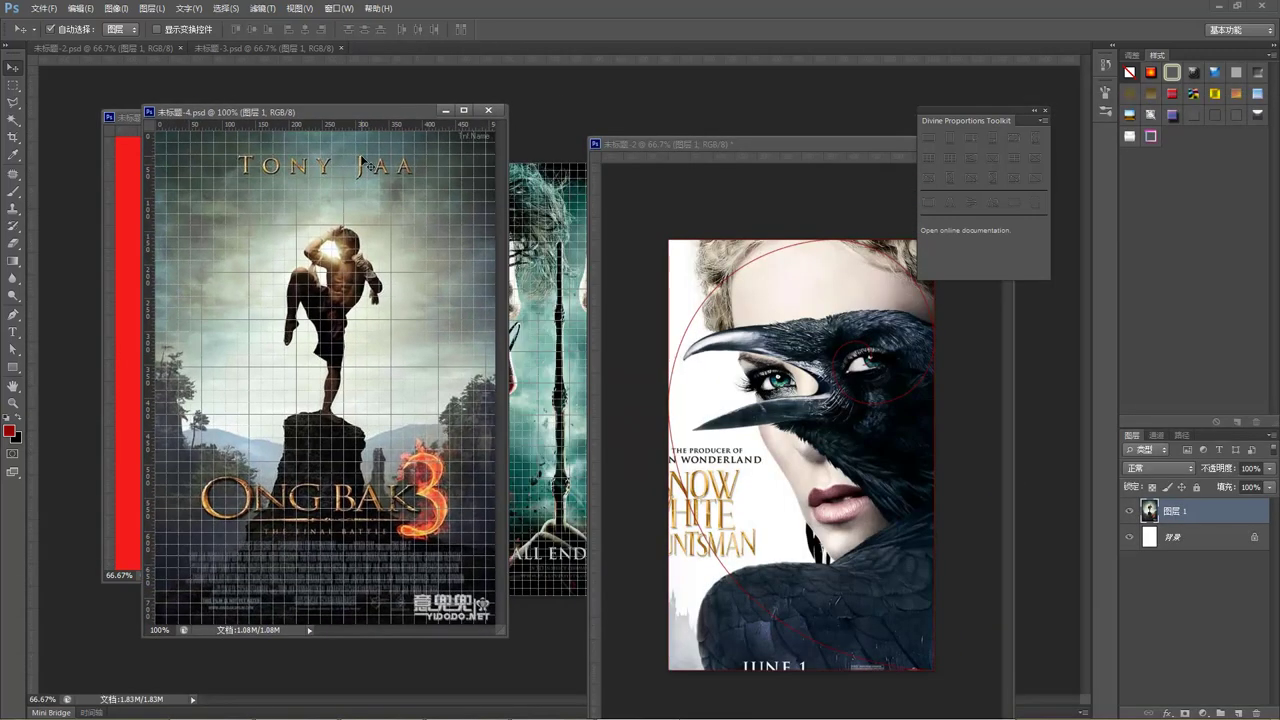
key(ctrl+apostrophe)
key(ctrl+r)
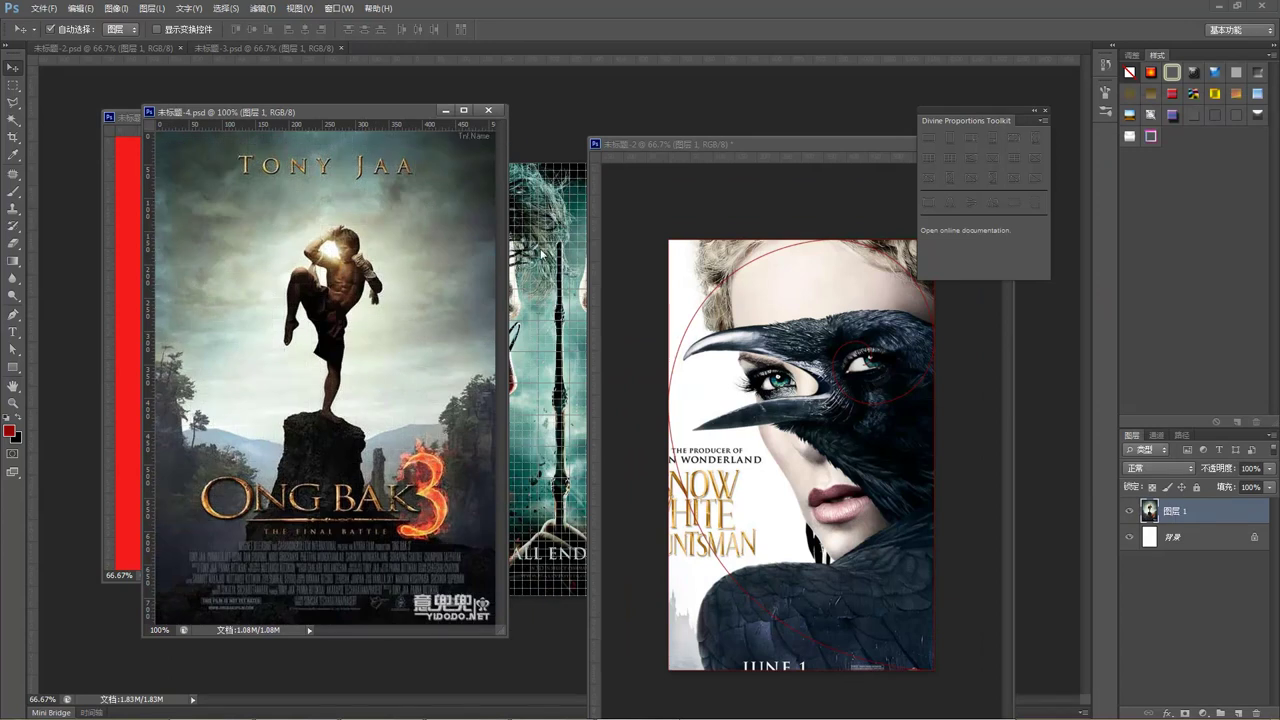
Step: Undock the "It All Ends 7.15" poster into a floating window, hide its grid and stack it with the other posters
click(325, 98)
drag(262, 47, 220, 110)
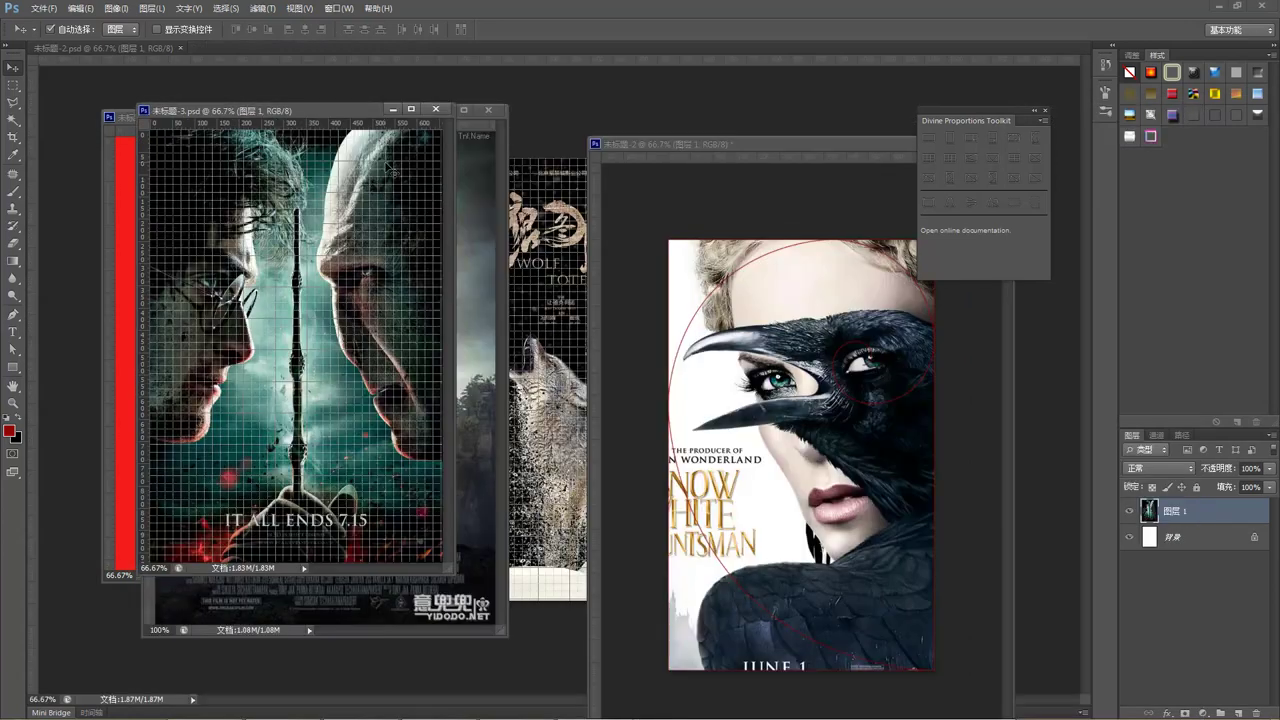
key(ctrl+apostrophe)
drag(364, 114, 332, 108)
Step: Float the Wolf Totem poster with its grid hidden and move the Snow White copy's window closer beside it
drag(156, 46, 346, 141)
key(ctrl+apostrophe)
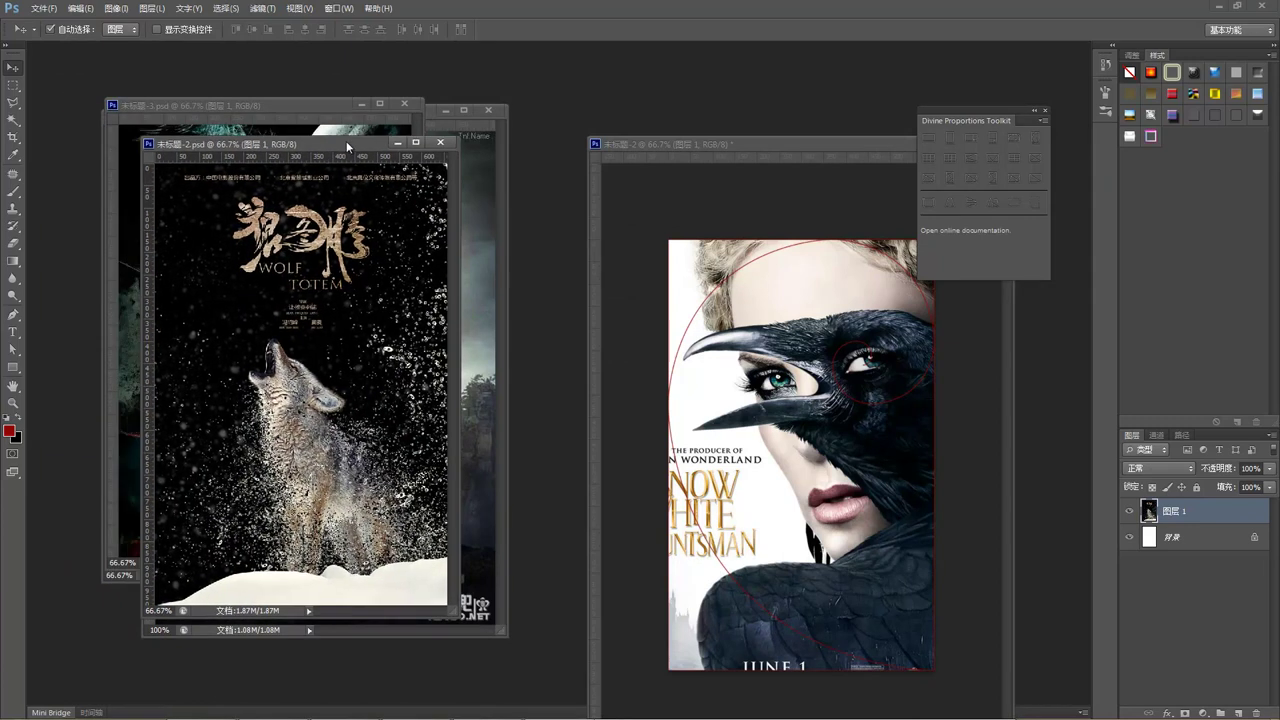
drag(703, 148, 651, 99)
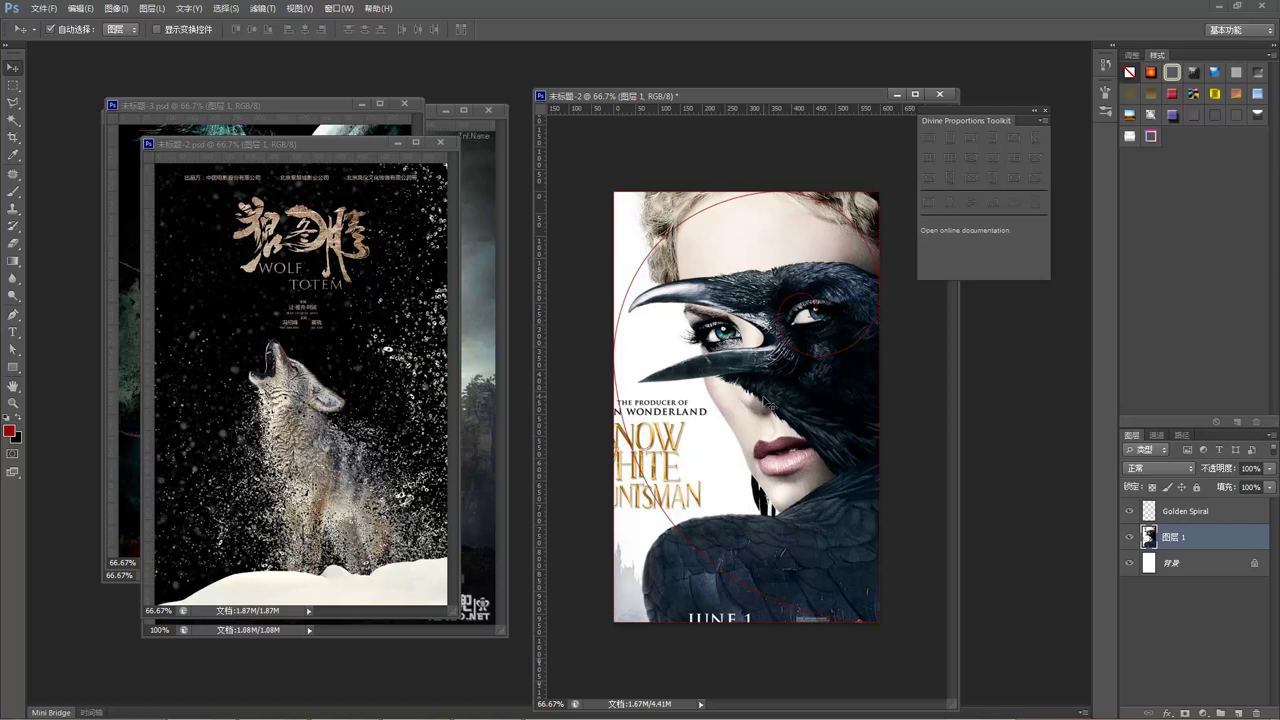
Step: Generate Golden Spiral Sections and a Golden Spiral over the whole Wolf Totem canvas, and reselect its poster layer
click(405, 311)
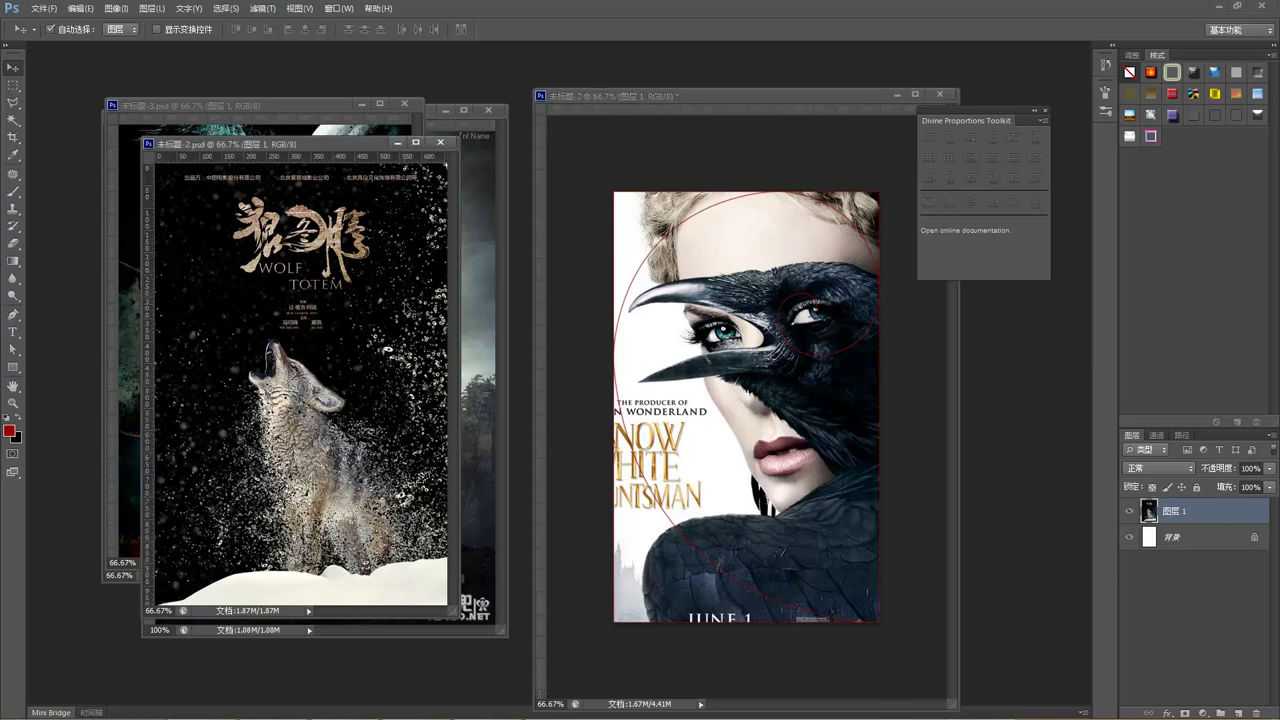
key(ctrl+a)
click(992, 139)
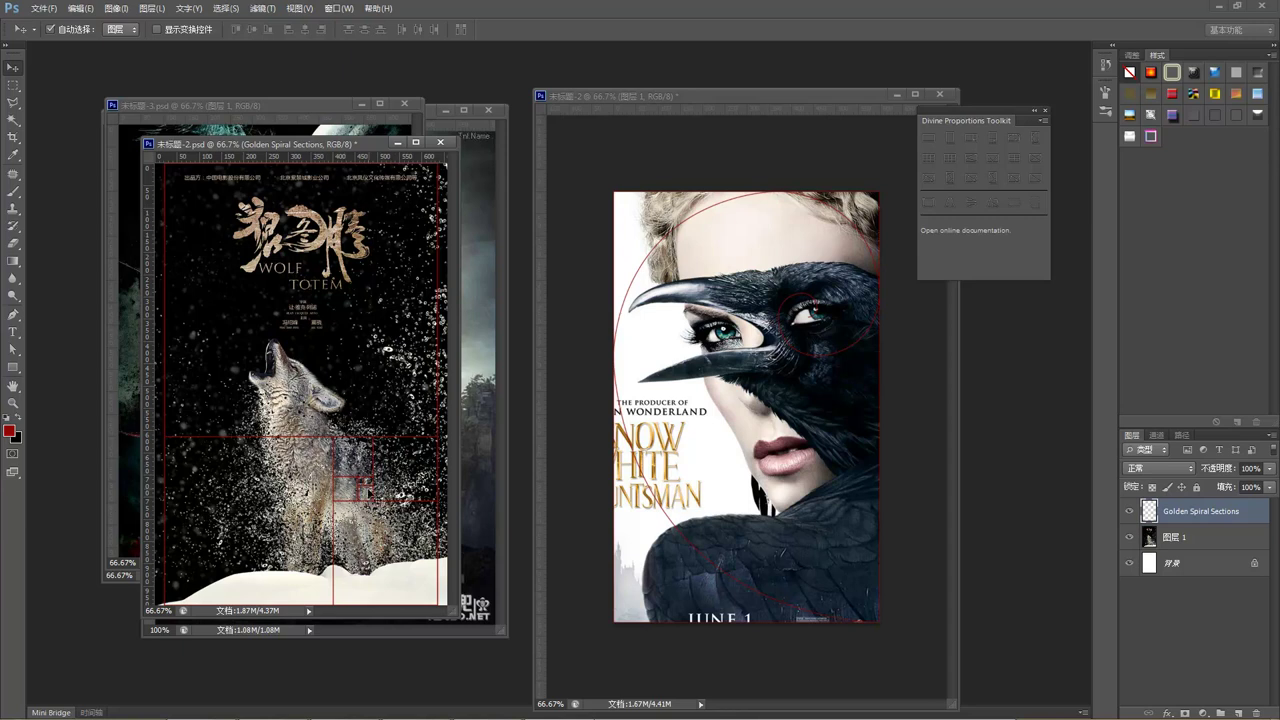
click(1036, 139)
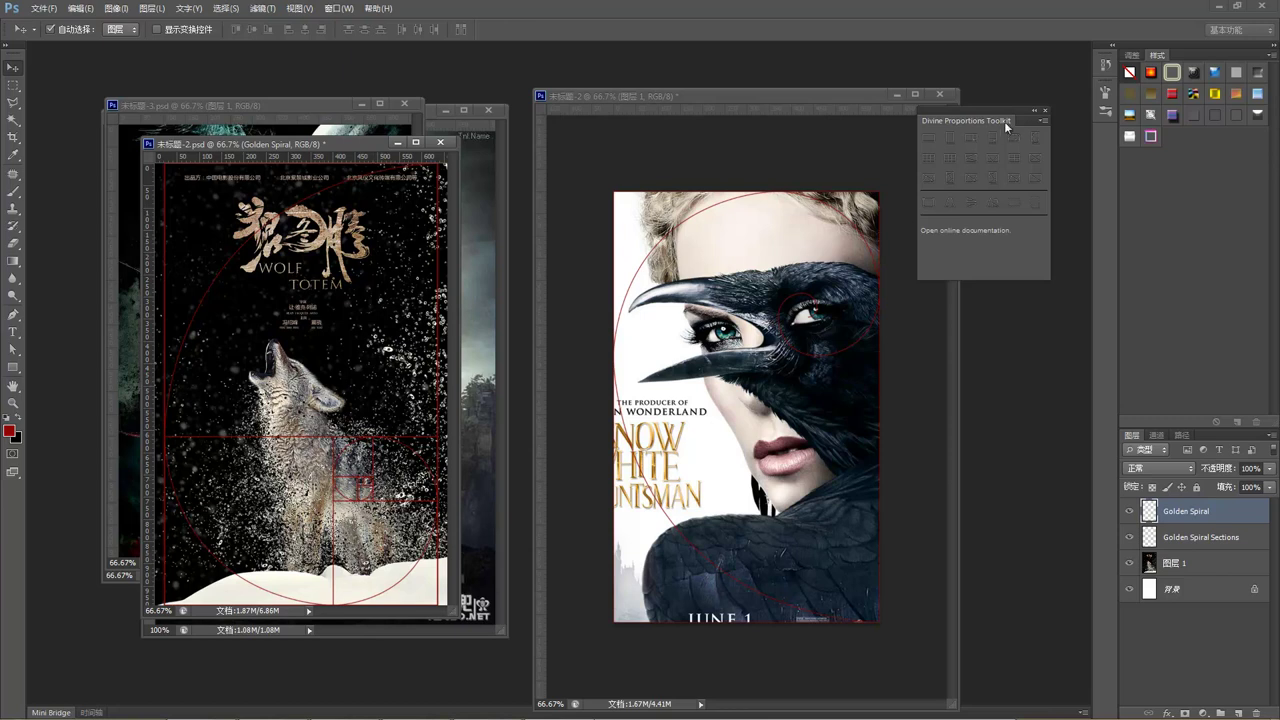
drag(1012, 109, 1032, 99)
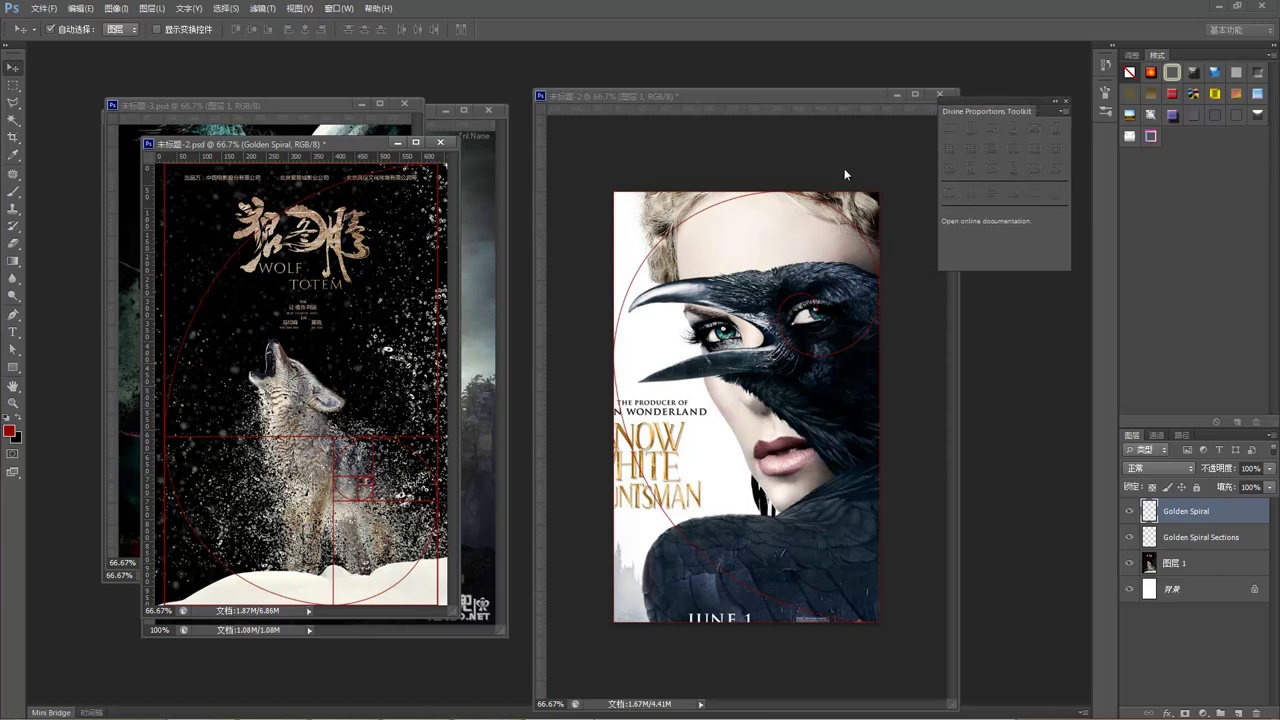
click(368, 355)
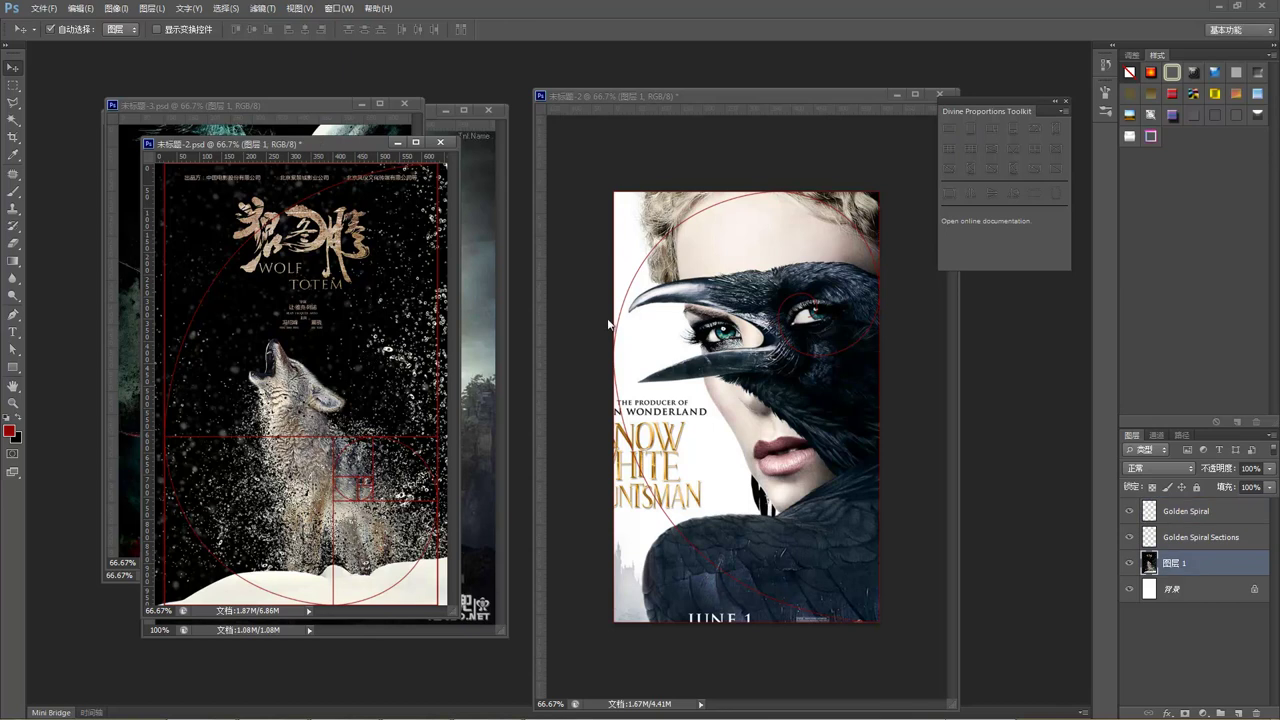
Step: Minimize the image editor and close the folder window containing the Divine Proportions Toolkit package
click(1220, 8)
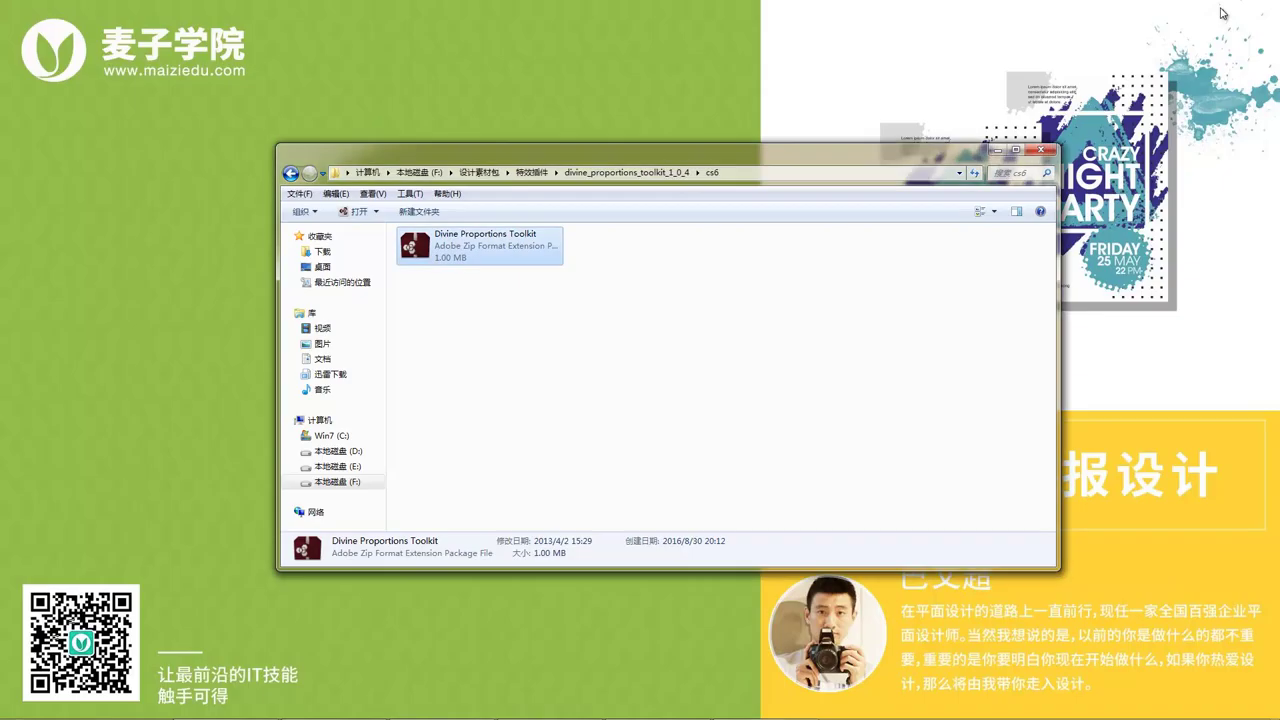
click(1041, 152)
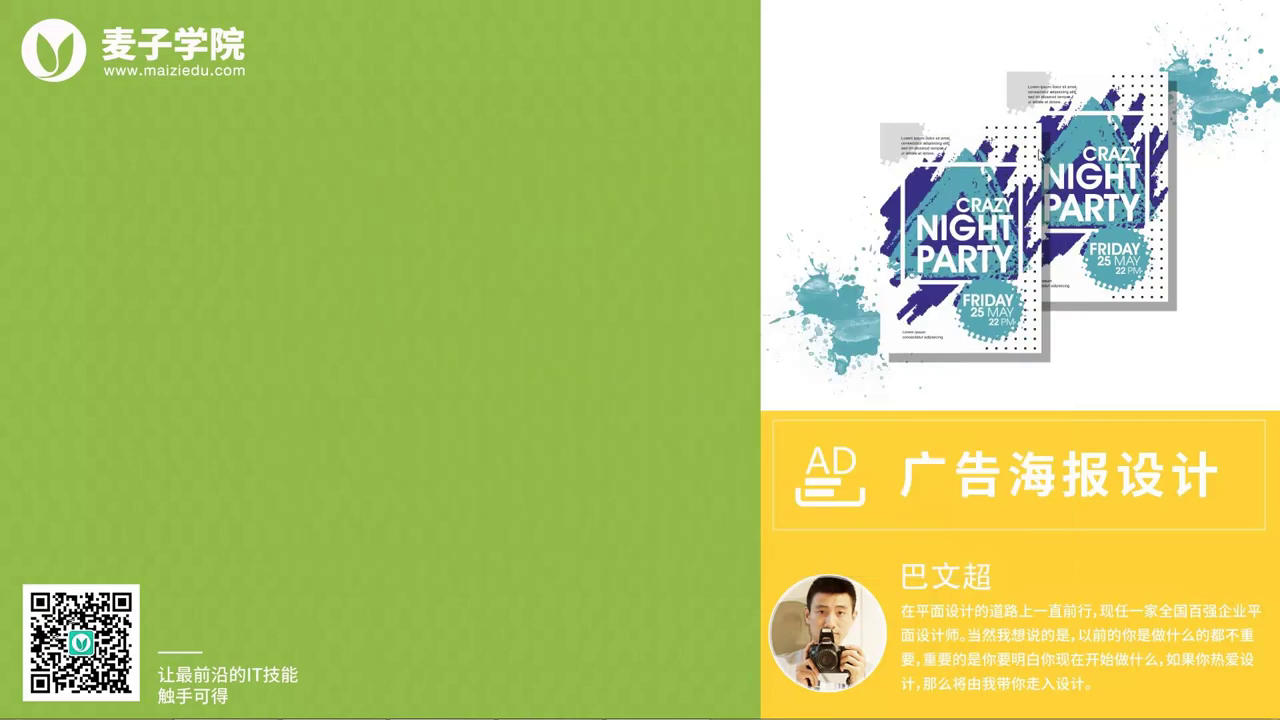